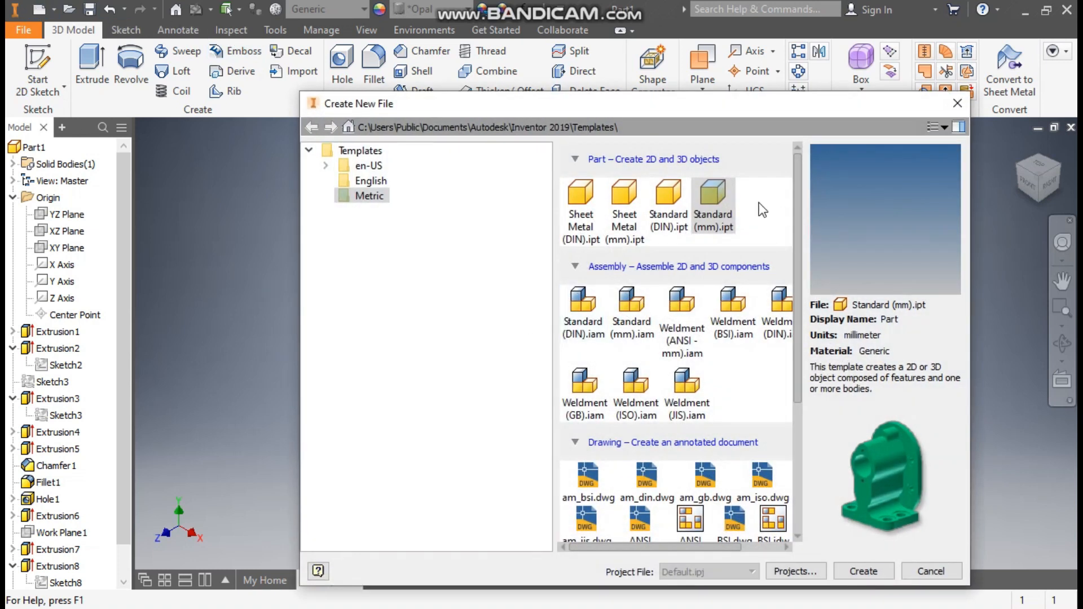
- Create a new part from the Standard (mm).ipt metric template
click(861, 570)
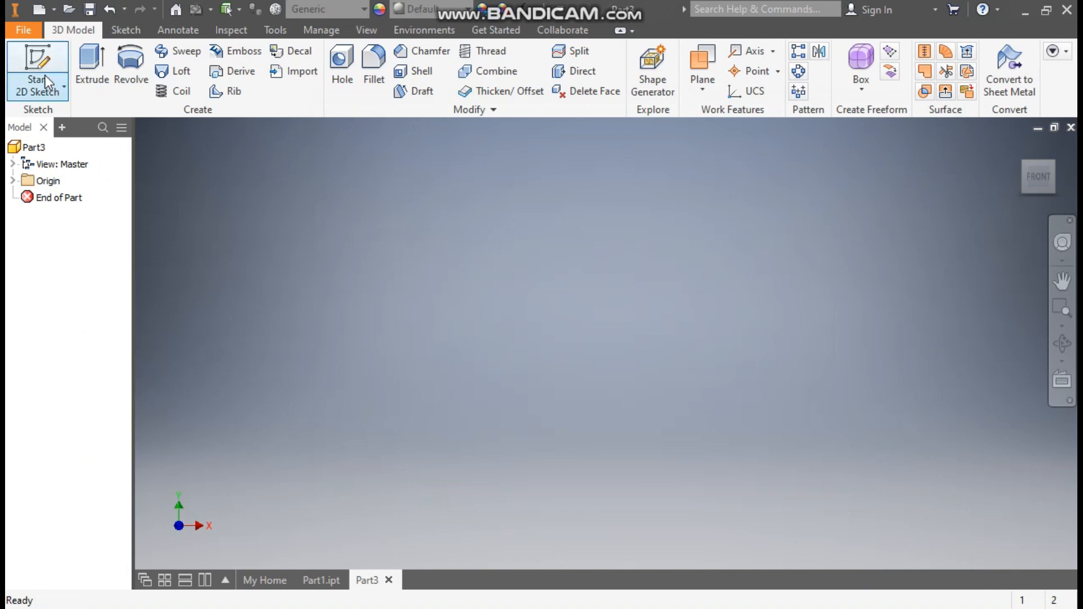
- Sketch a 57 mm diameter circle centred on the origin of the XY plane
click(49, 83)
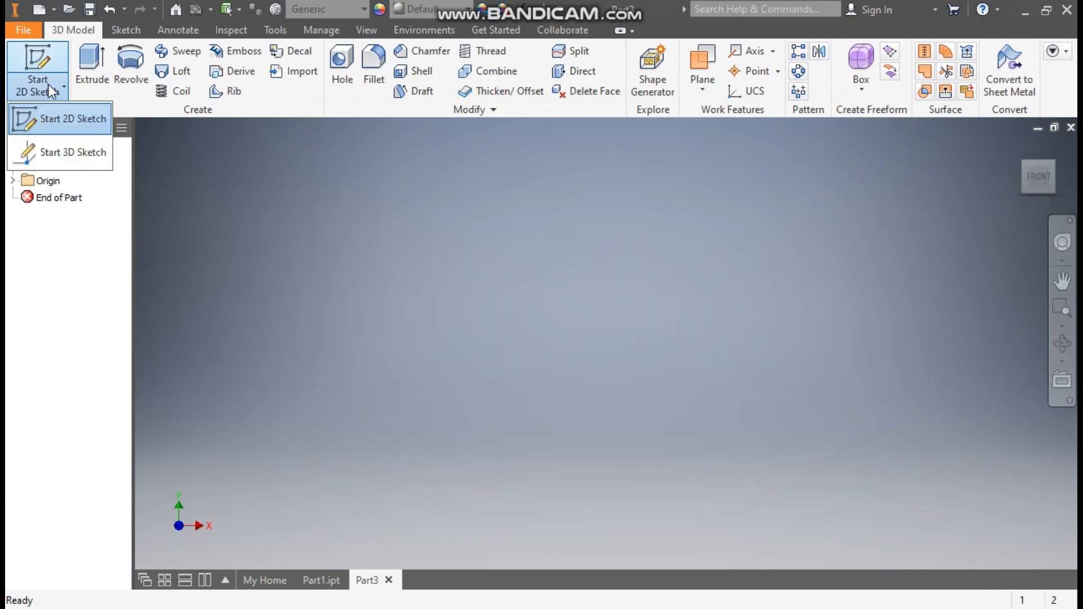
click(60, 118)
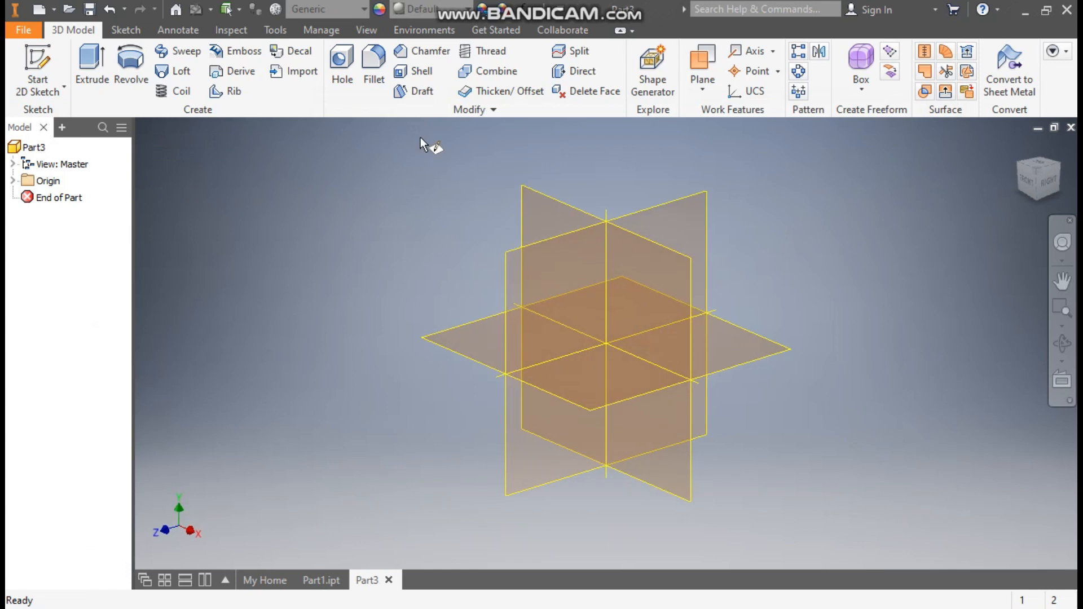
click(543, 201)
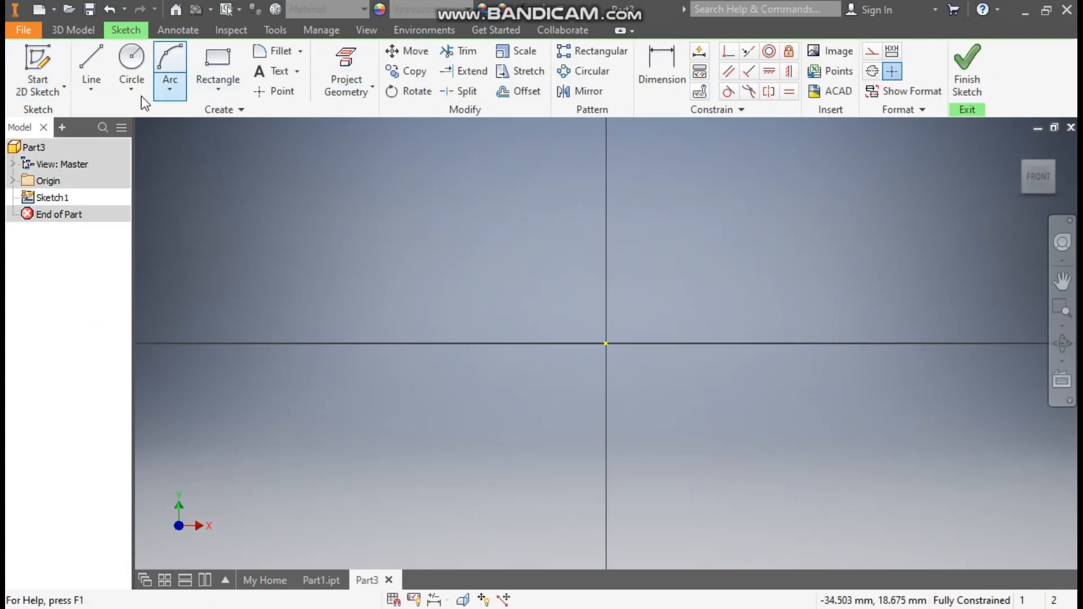
click(132, 60)
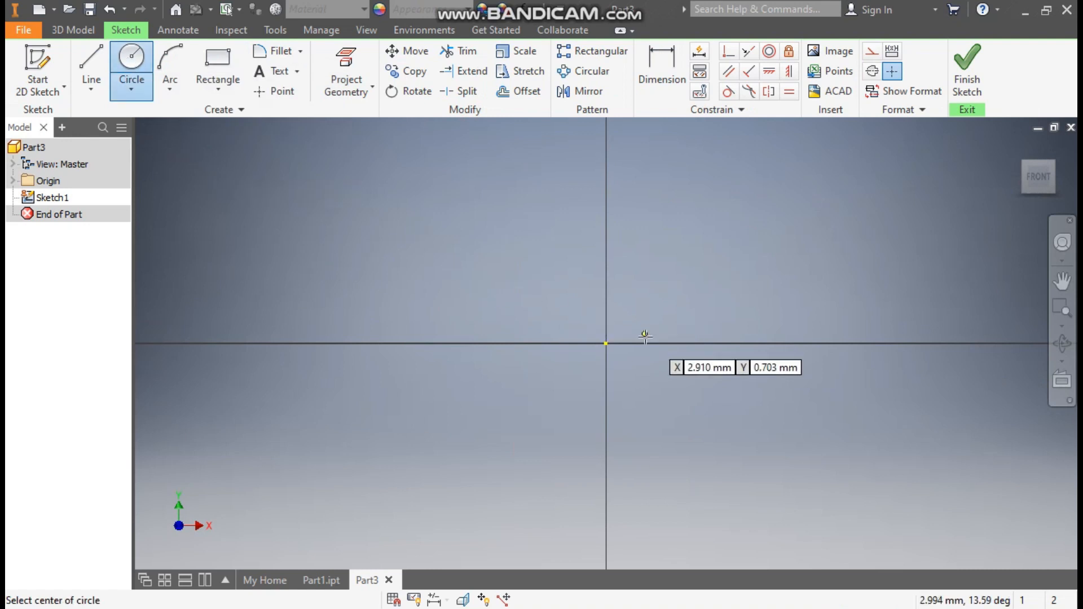
click(606, 343)
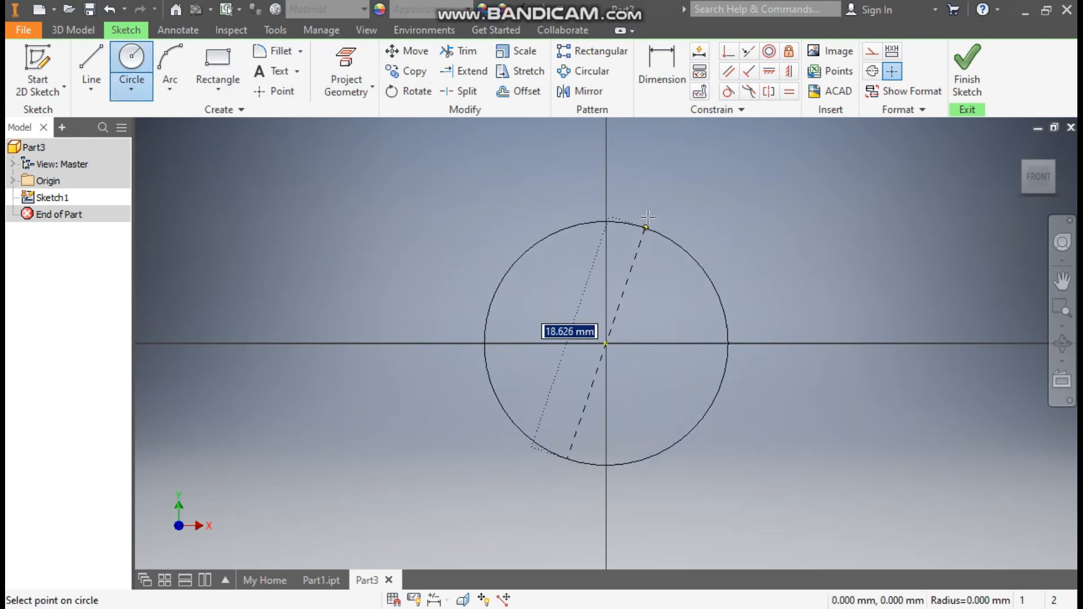
text(57)
key(Return)
- Finish the sketch and extrude the circle 25.5 mm into a solid cylinder
scroll(590, 333, down, 5)
click(980, 61)
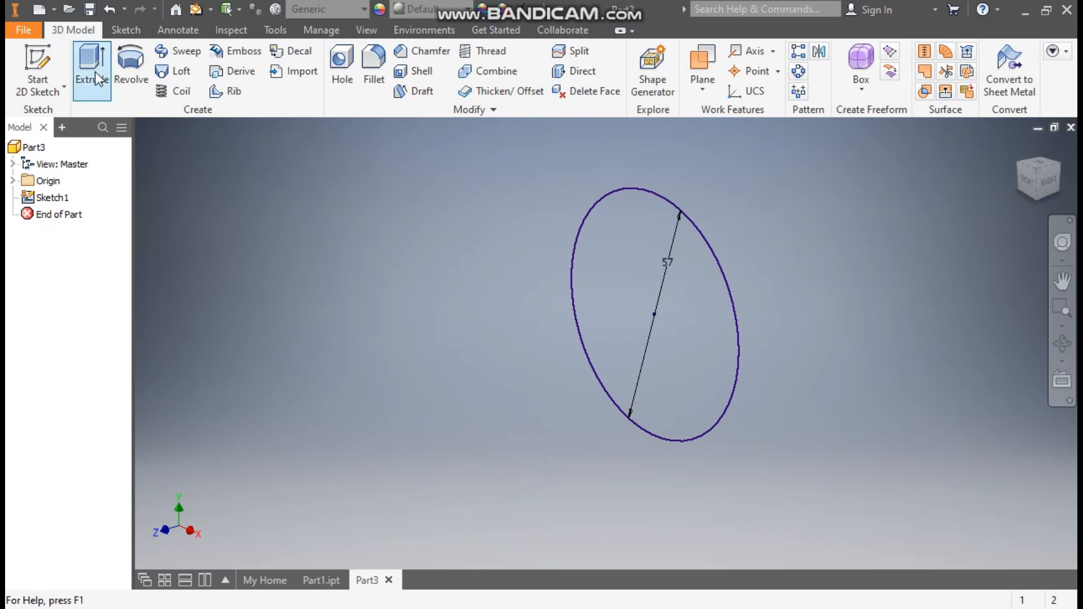
click(97, 77)
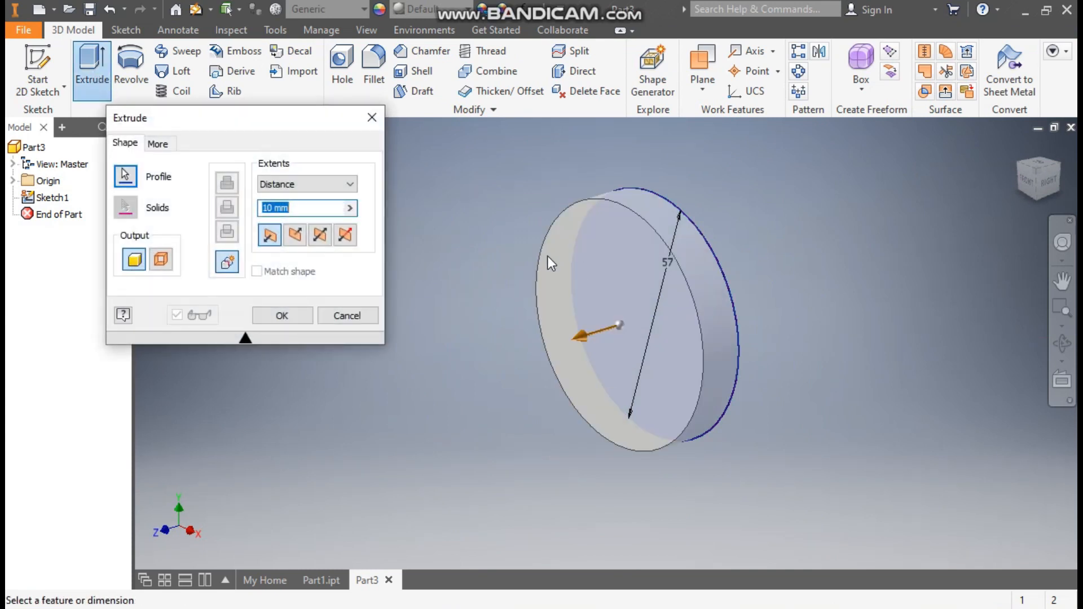
text(25.5)
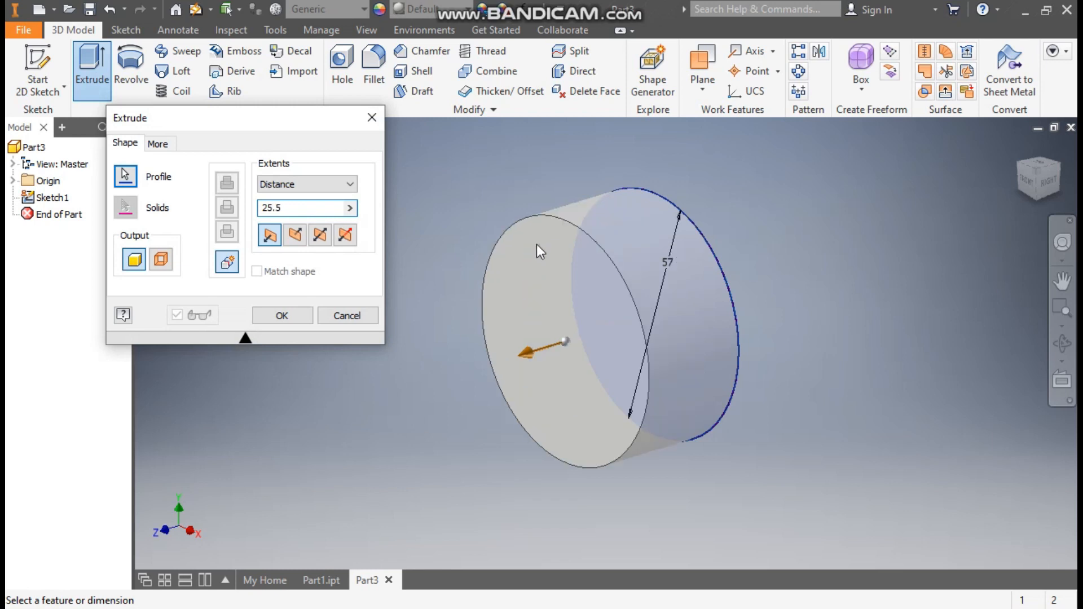
click(297, 315)
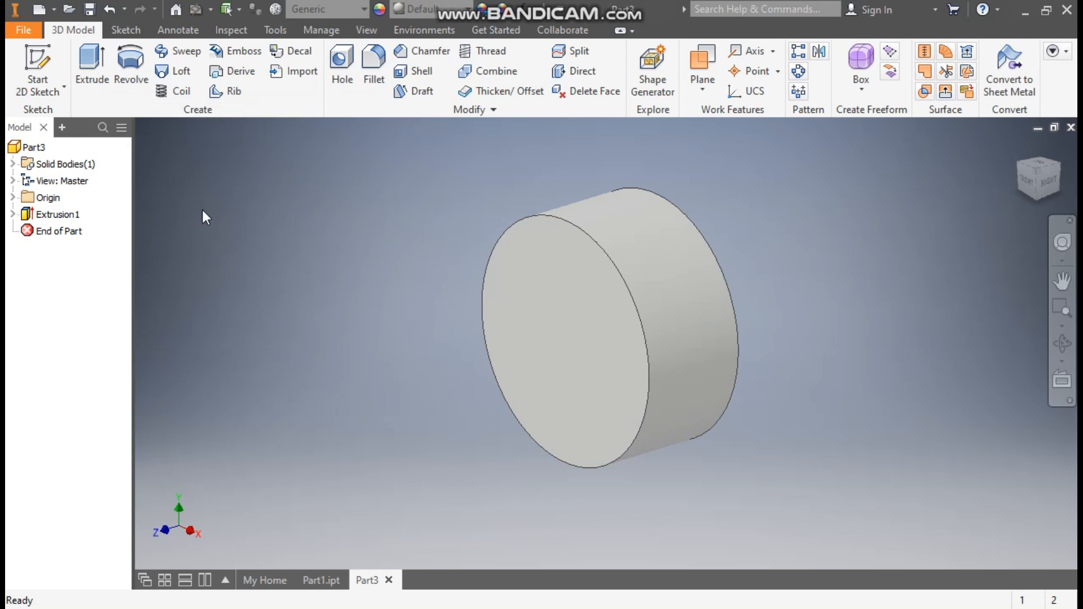
- Start a sketch on the XY plane and draw a two-corner rectangle right of the cylinder
click(13, 198)
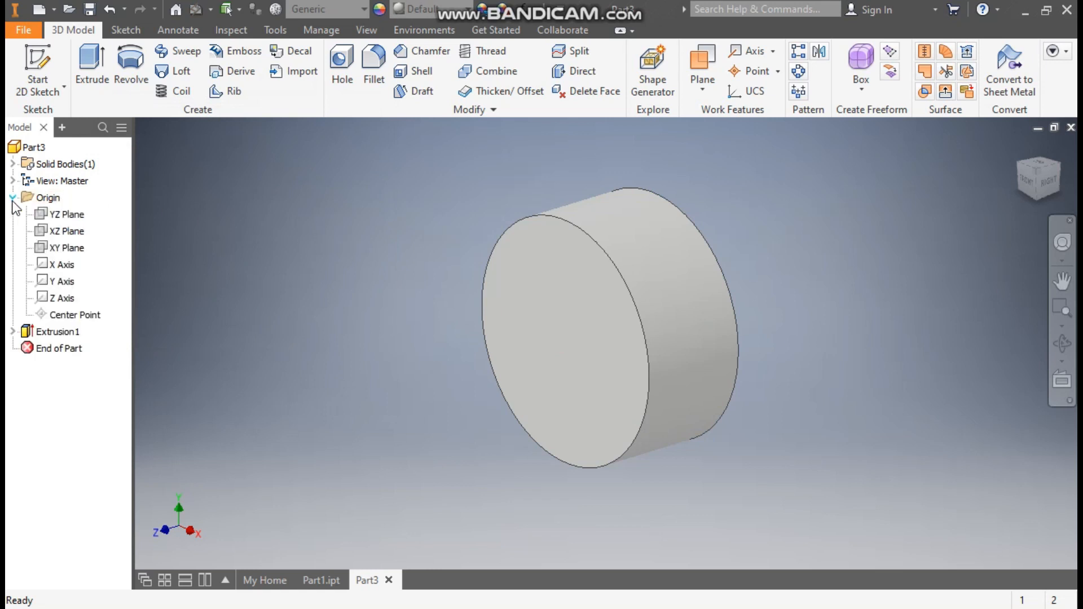
click(72, 252)
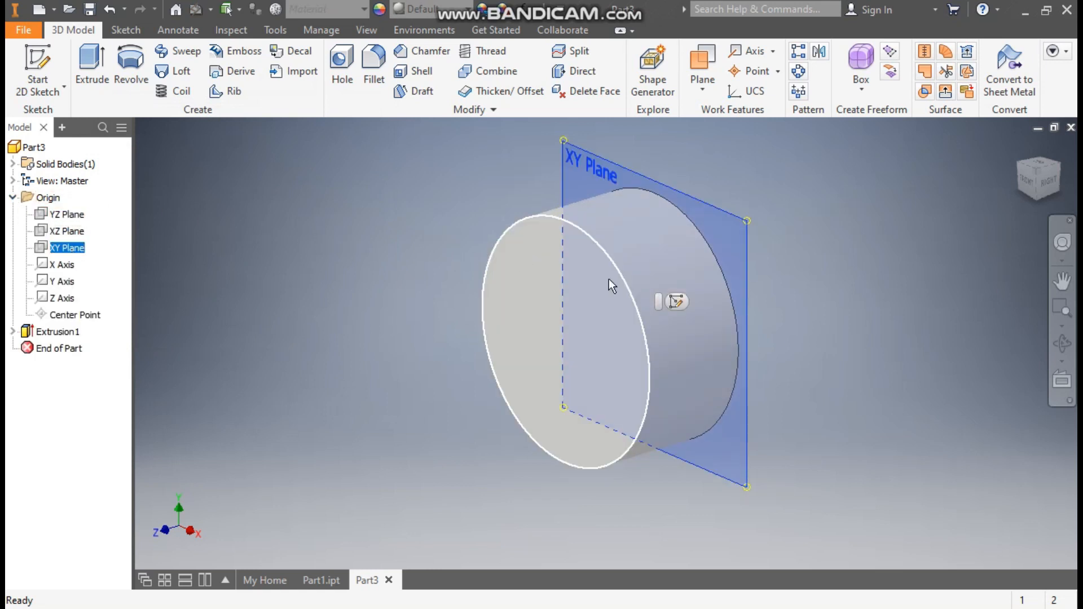
click(672, 302)
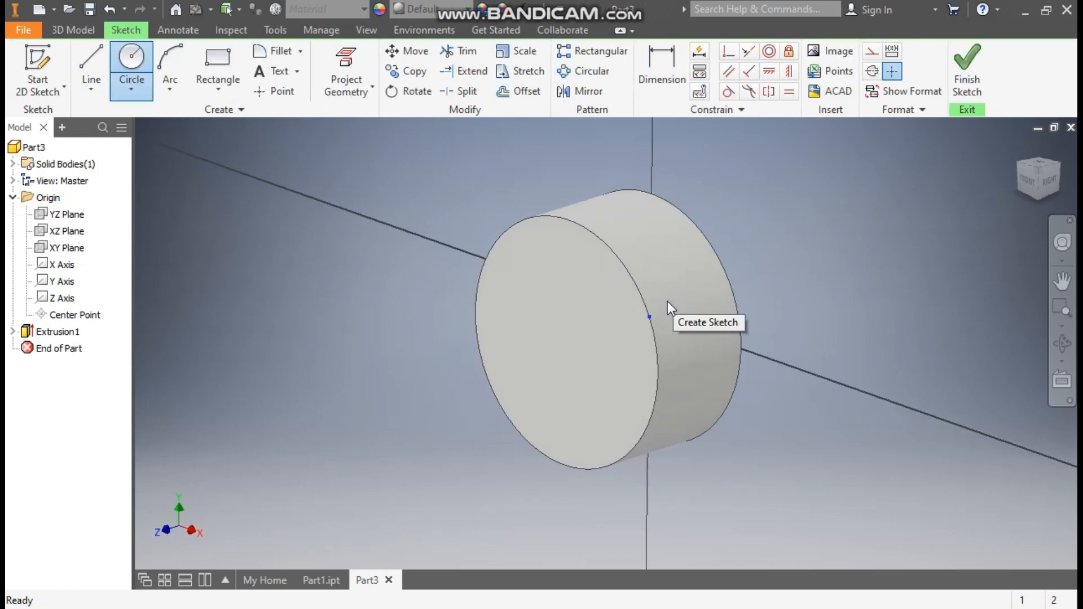
click(227, 90)
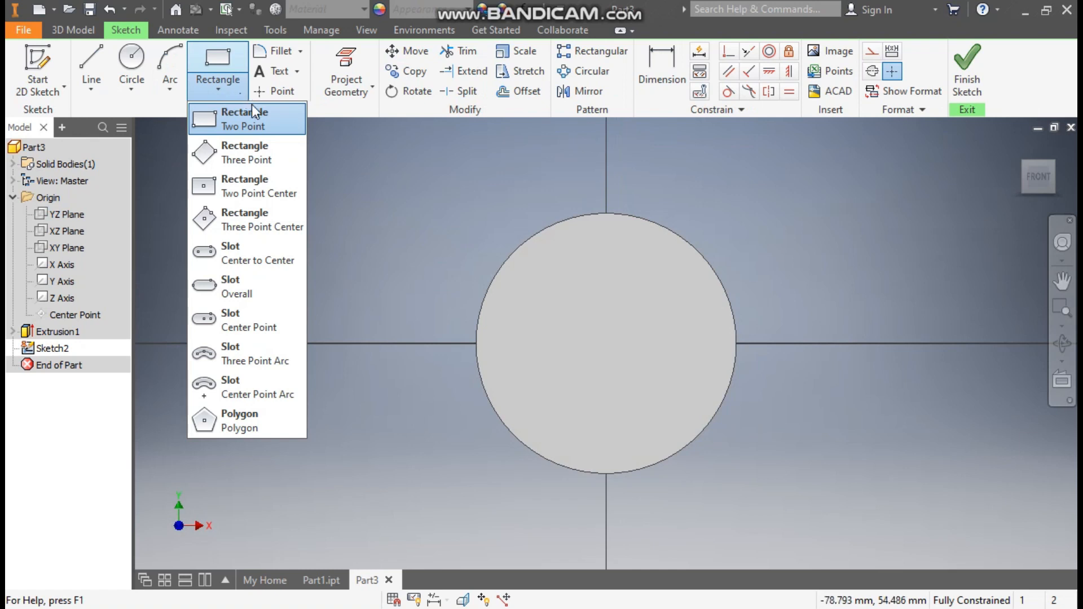
click(255, 129)
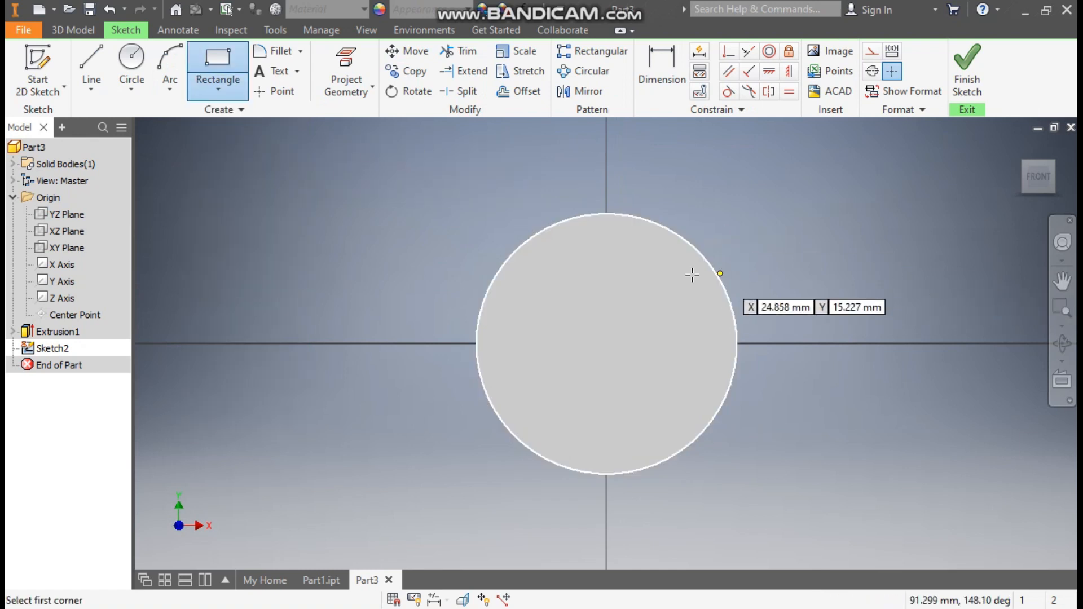
click(606, 243)
click(1040, 449)
middle_drag(951, 384, 749, 372)
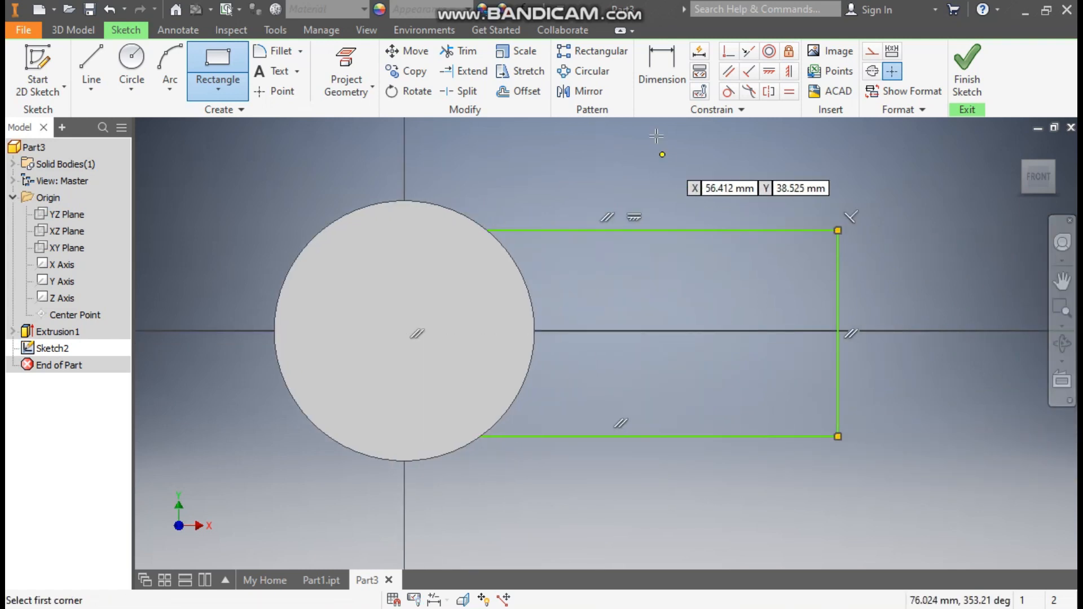
key(Escape)
- Dimension the rectangle's height to 50.8 mm
click(668, 82)
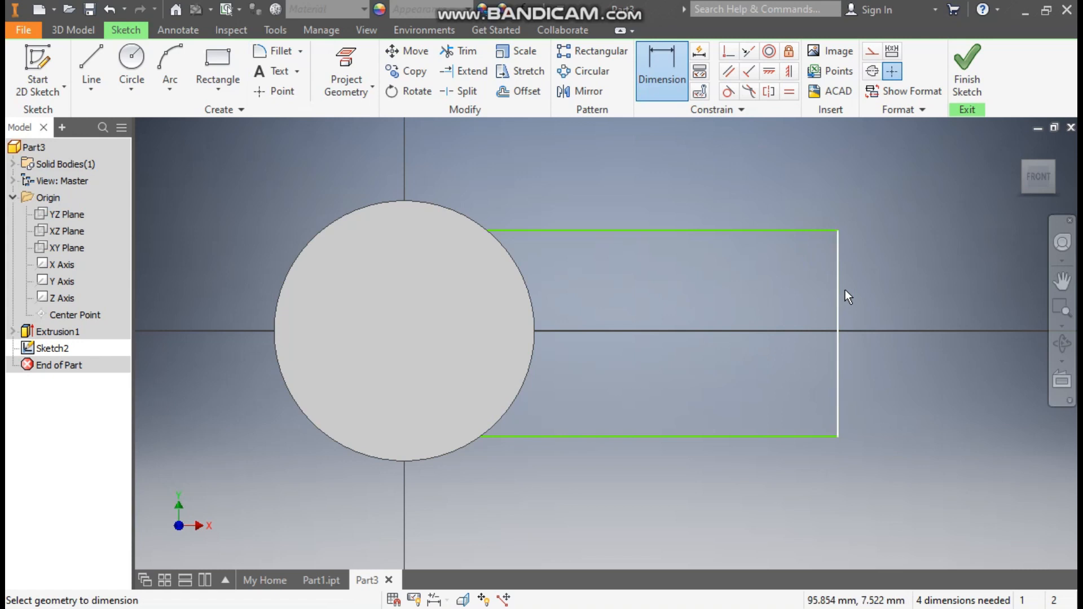
click(839, 287)
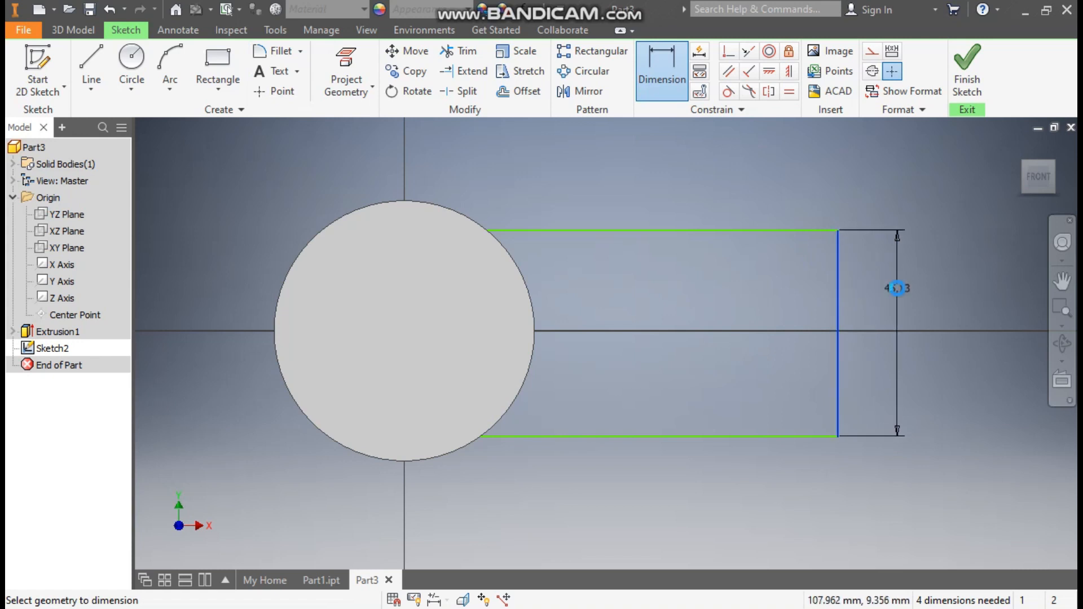
click(899, 288)
text(50.8)
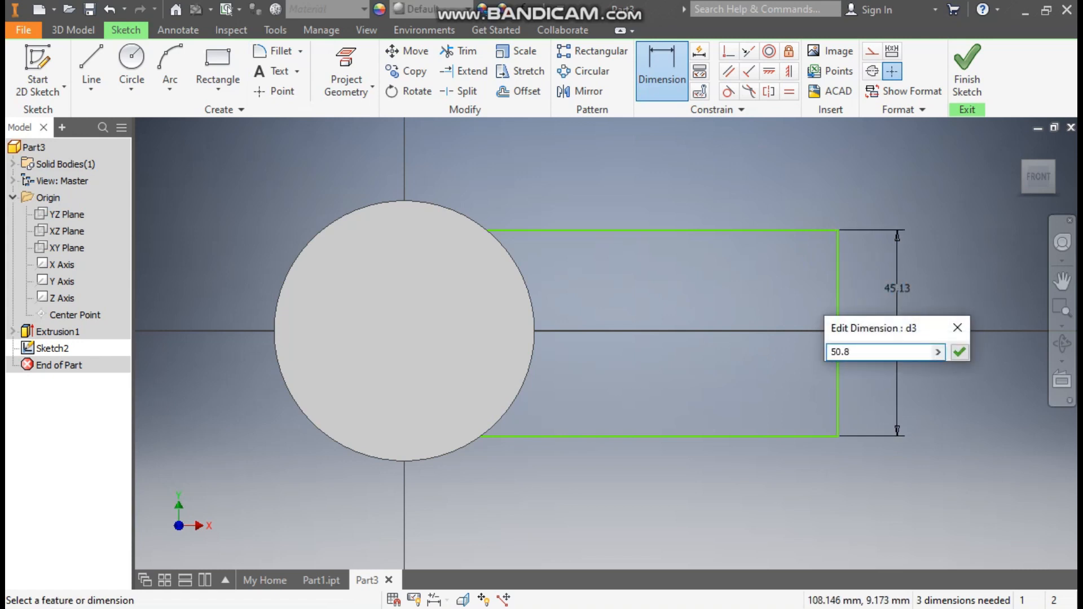
key(Return)
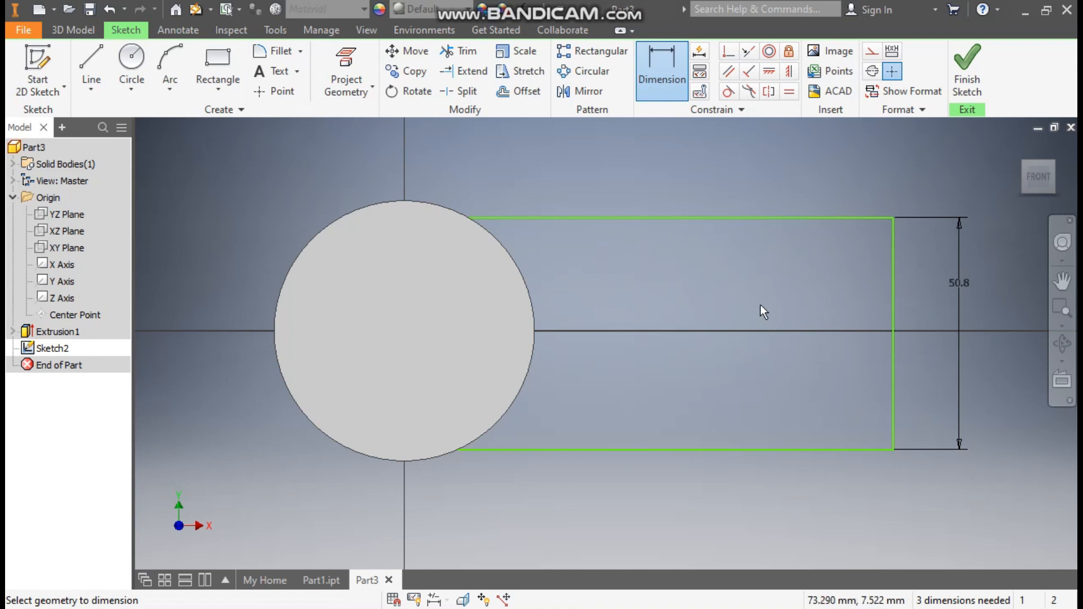
- Switch to Wireframe visual style and drag the rectangle's left edge inside the circle
click(370, 36)
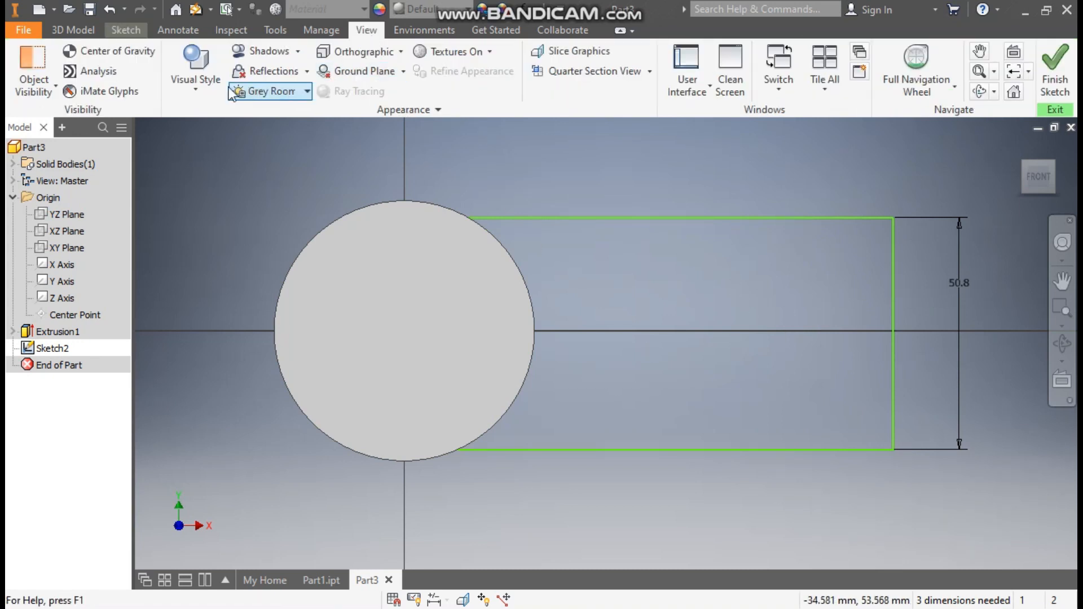
click(216, 84)
click(236, 244)
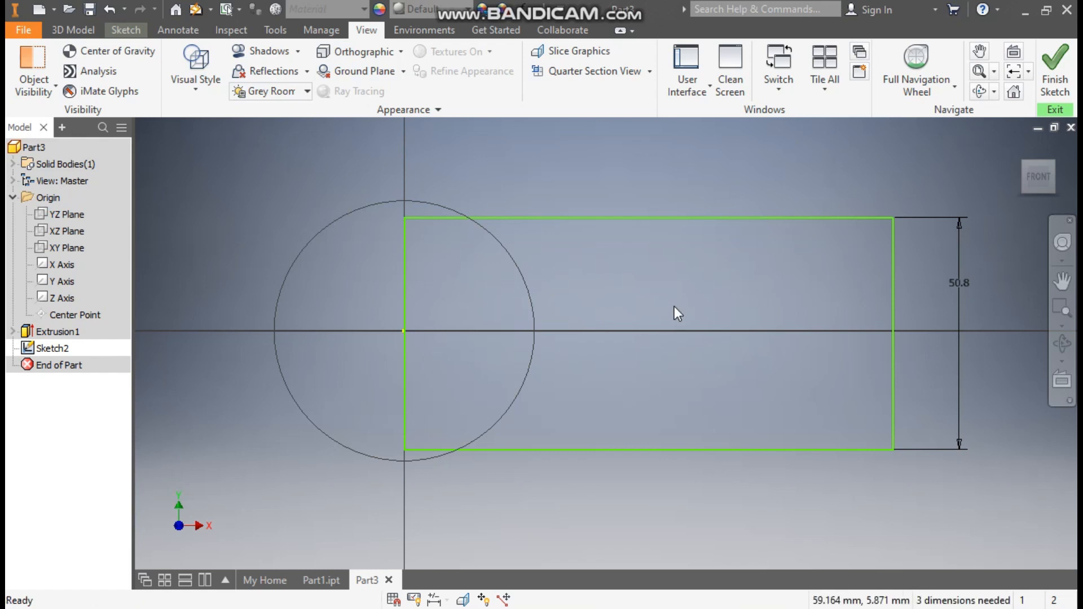
drag(404, 286, 489, 299)
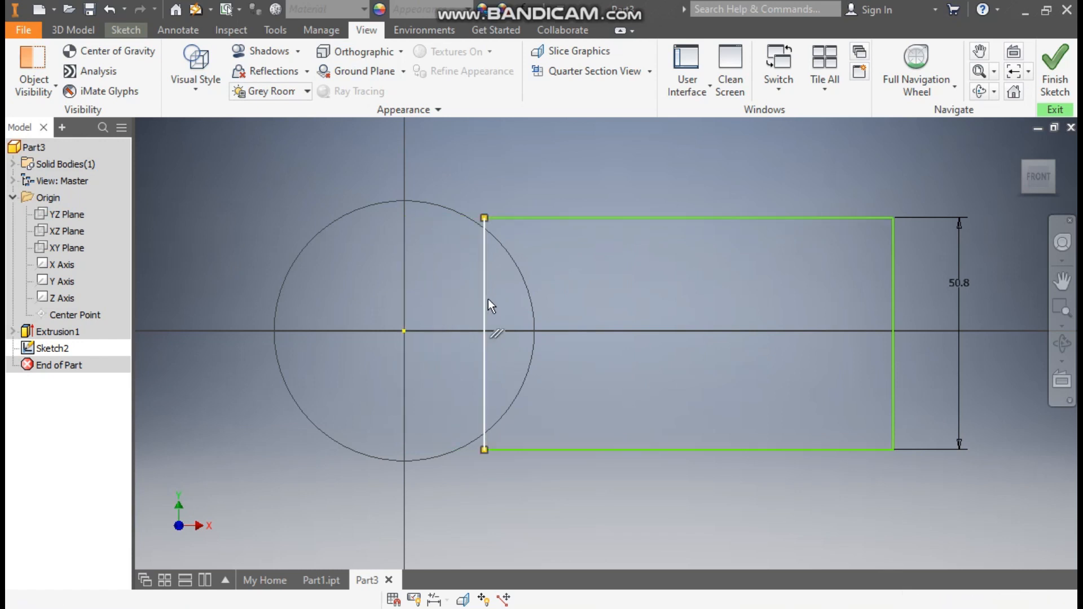
- Snap the rectangle's left edge onto the circle centre and dimension its length to 101.6 mm
click(125, 29)
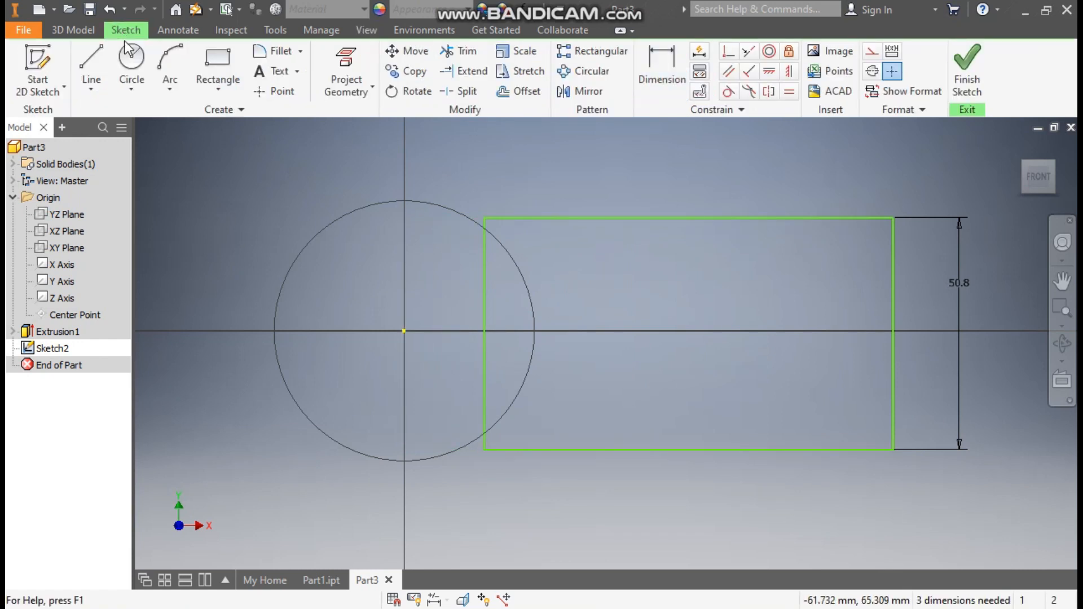
click(729, 51)
click(404, 331)
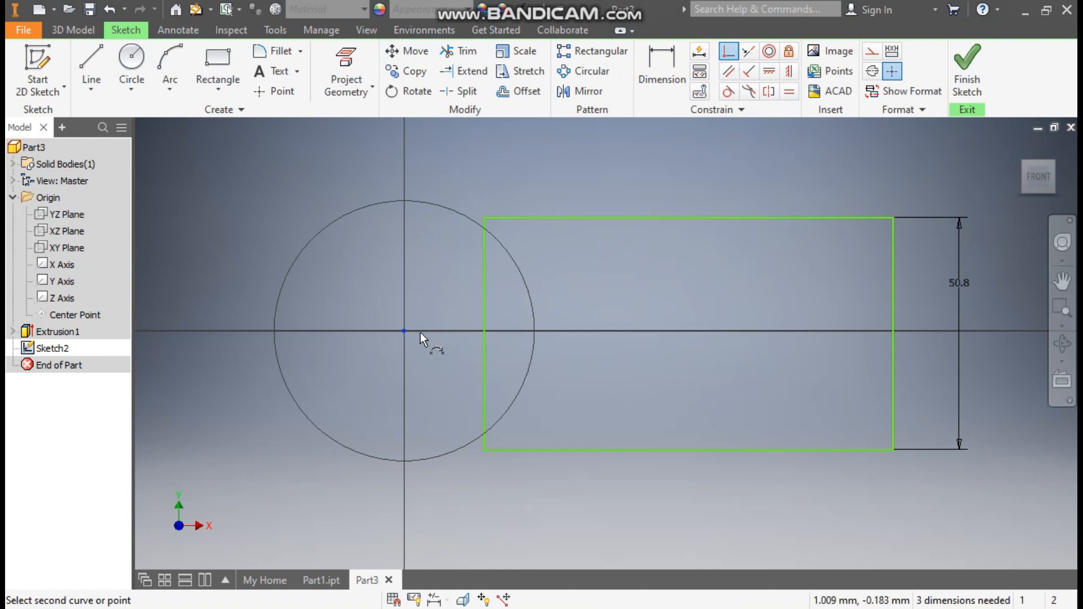
click(484, 284)
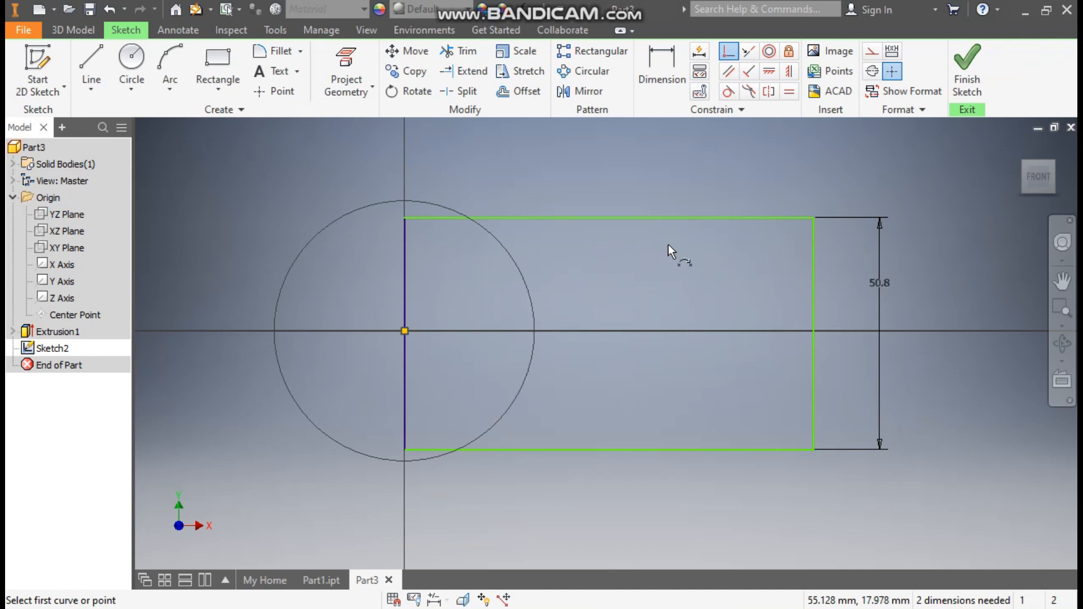
click(680, 61)
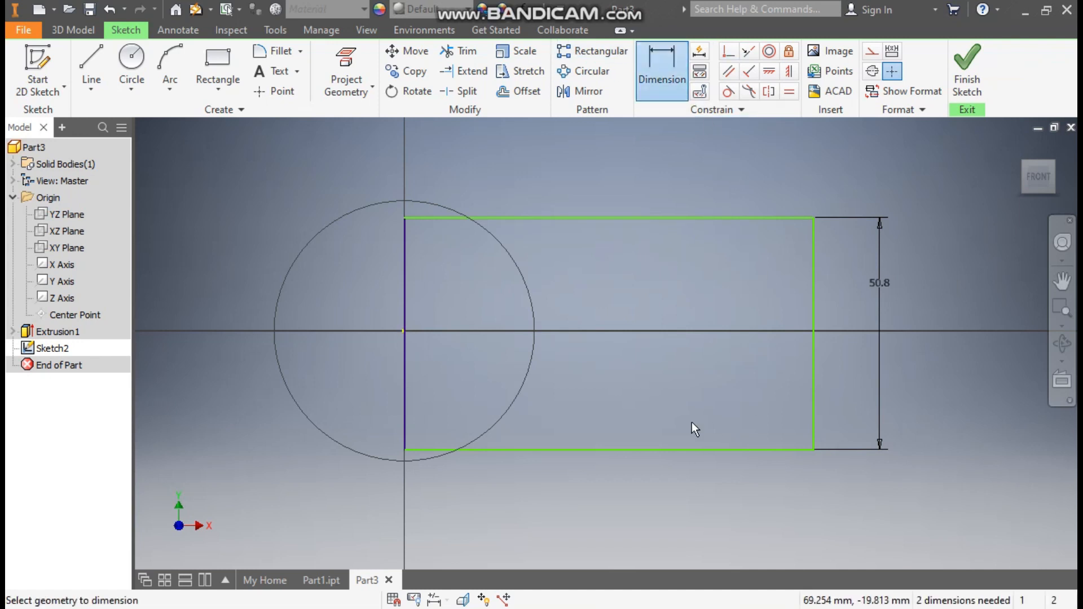
click(662, 451)
click(736, 513)
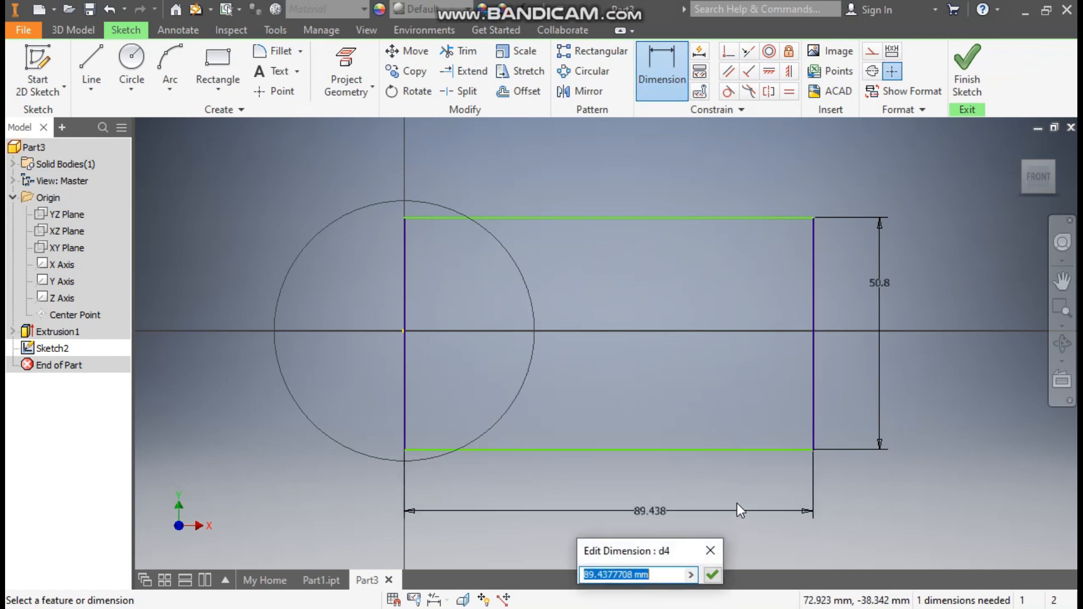
text(101.6)
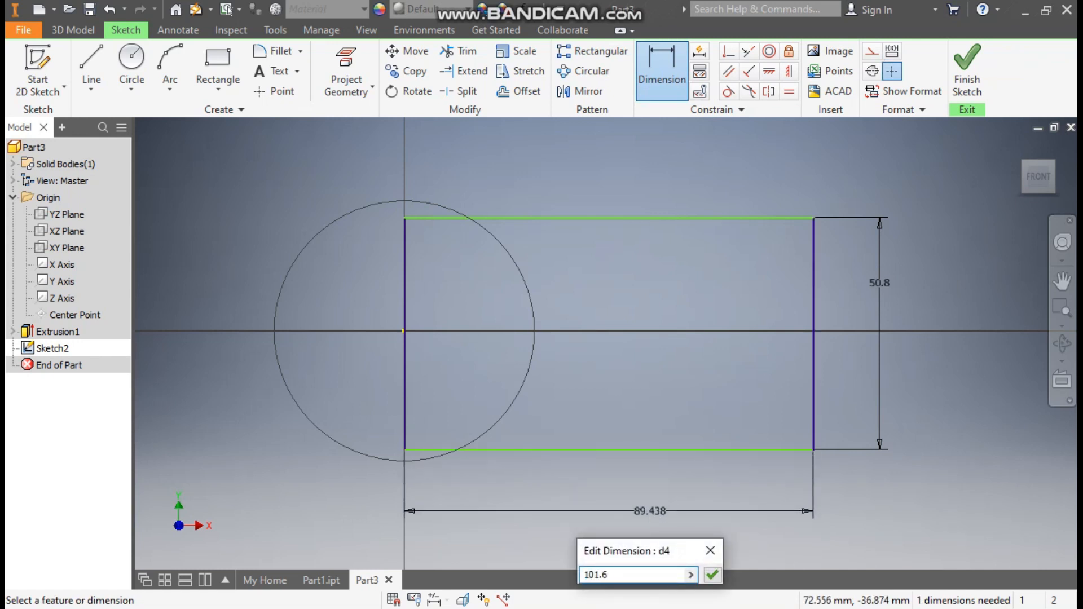
key(Return)
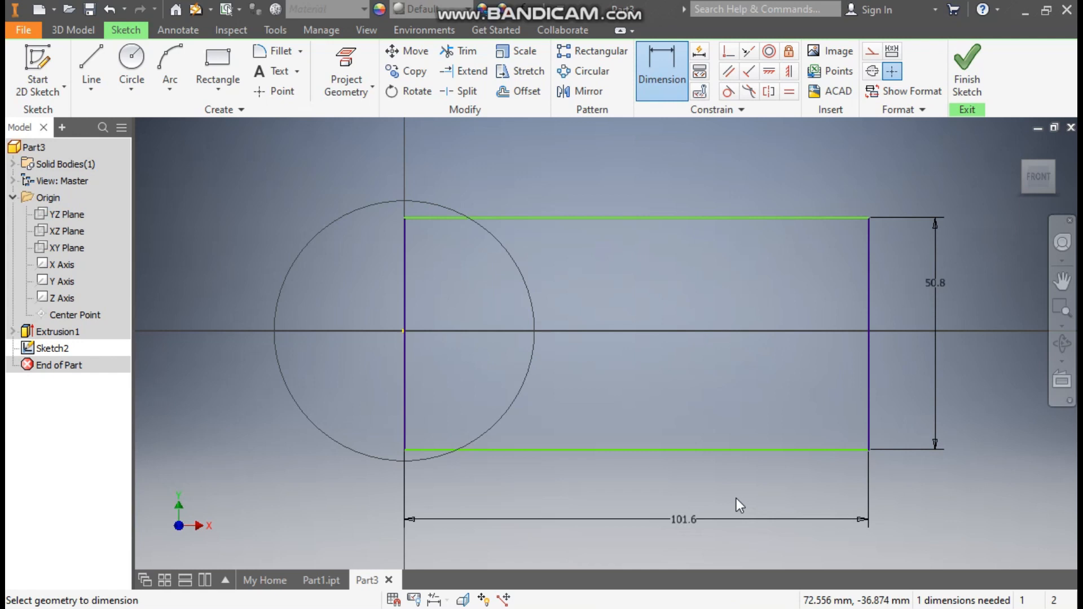
- Align the right edge's midpoint horizontally with the circle centre and finish the sketch
click(769, 73)
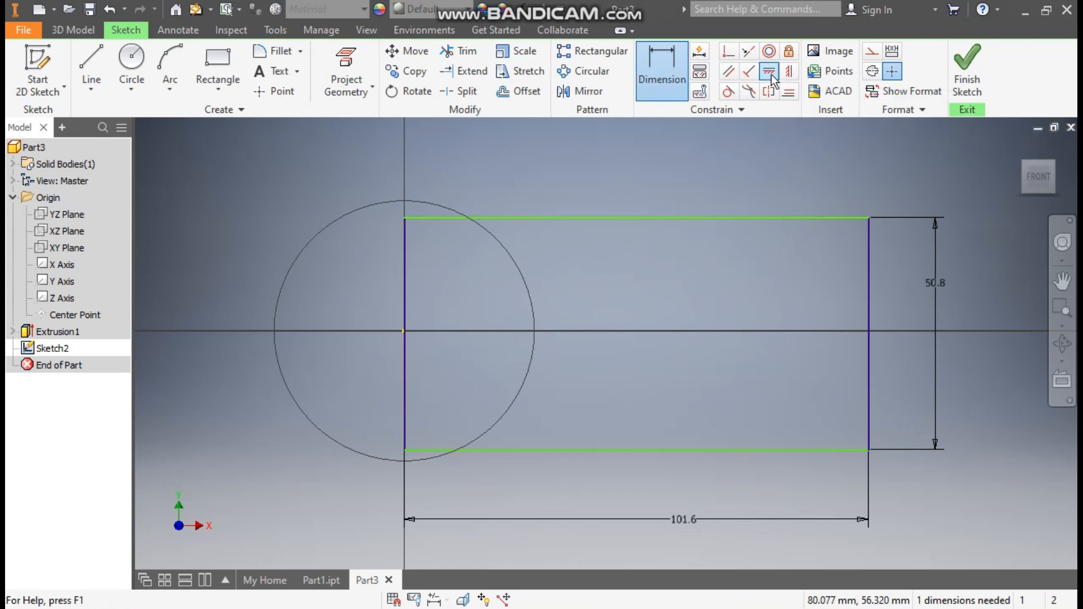
click(867, 333)
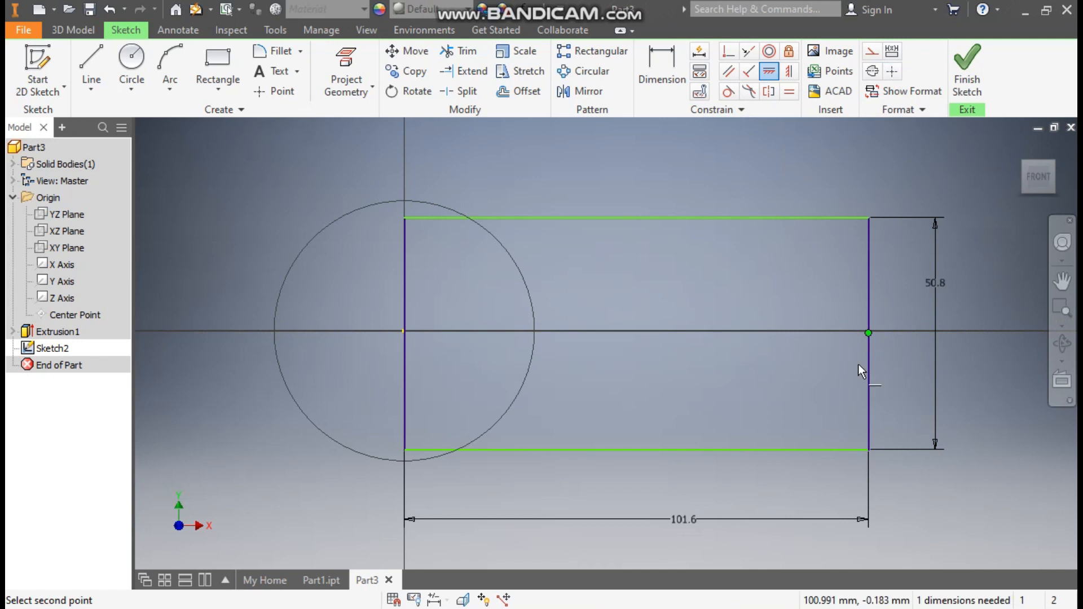
click(404, 333)
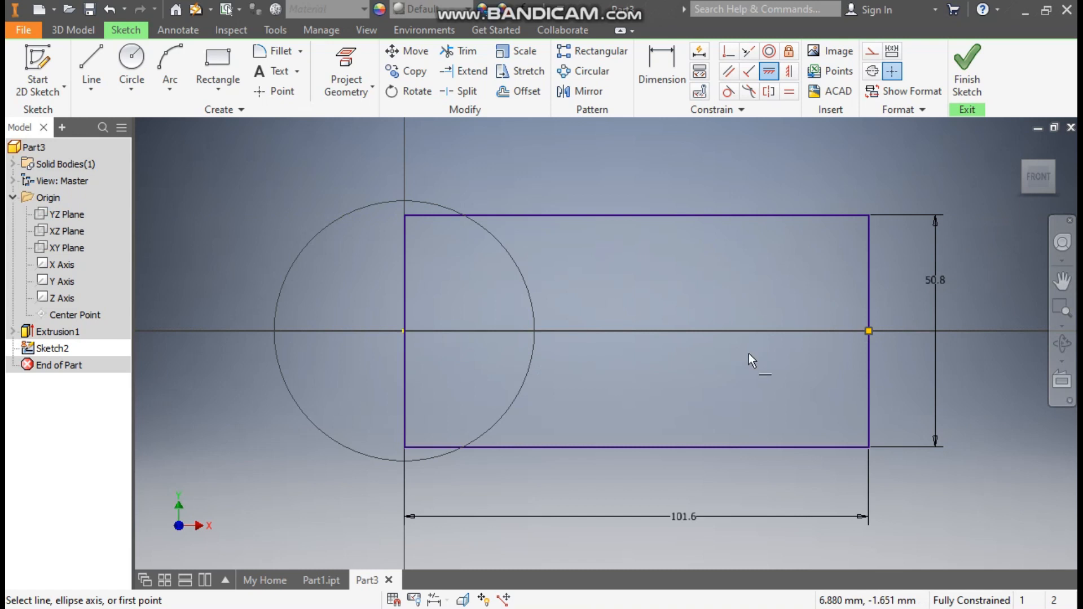
click(967, 66)
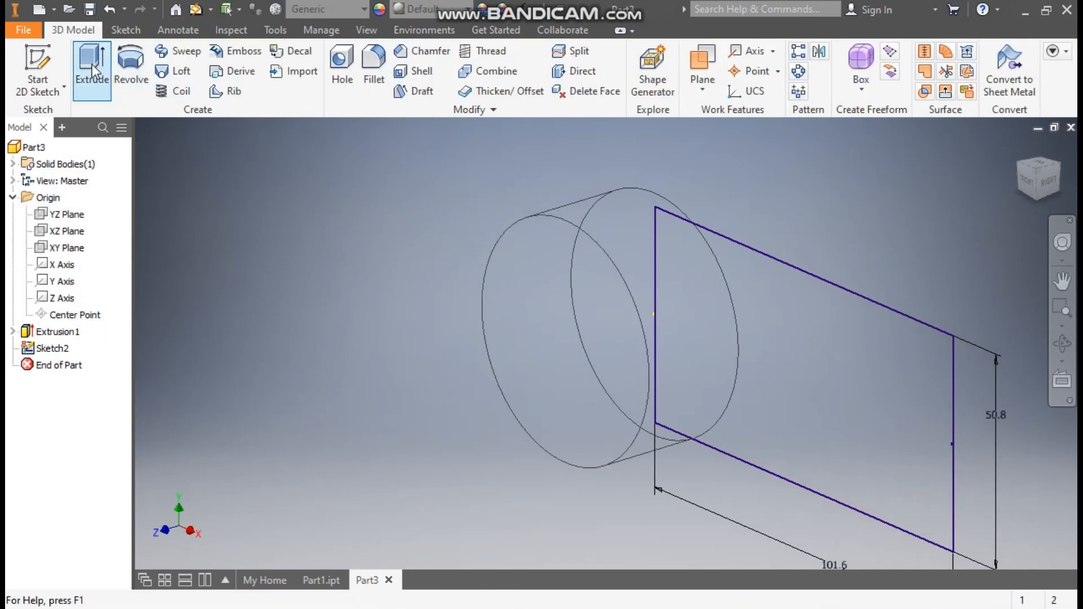
- Extrude the rectangle 19 mm, joined to the cylinder
click(92, 72)
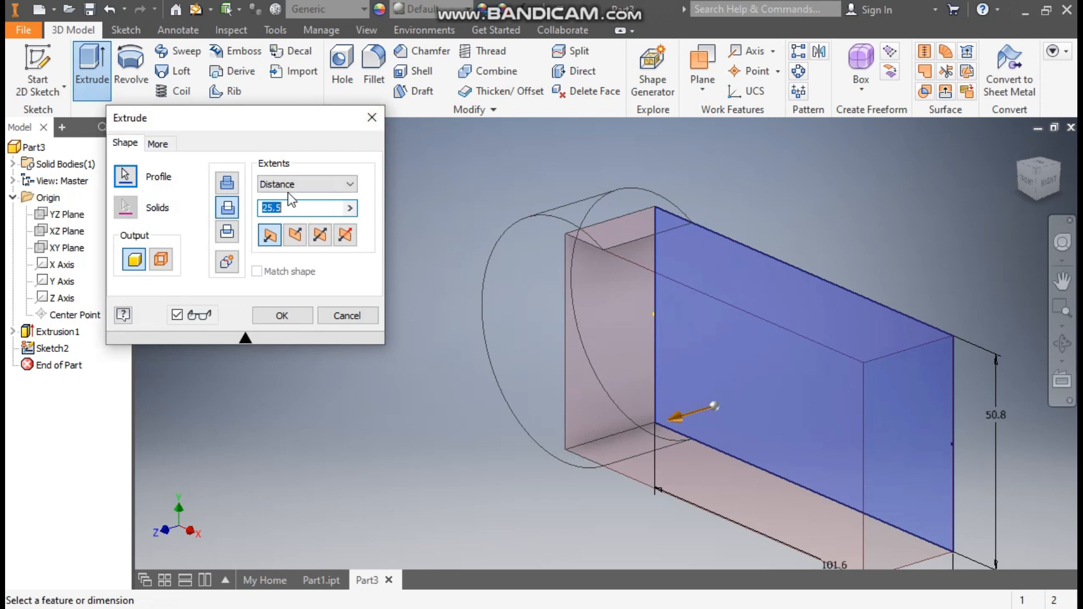
click(234, 191)
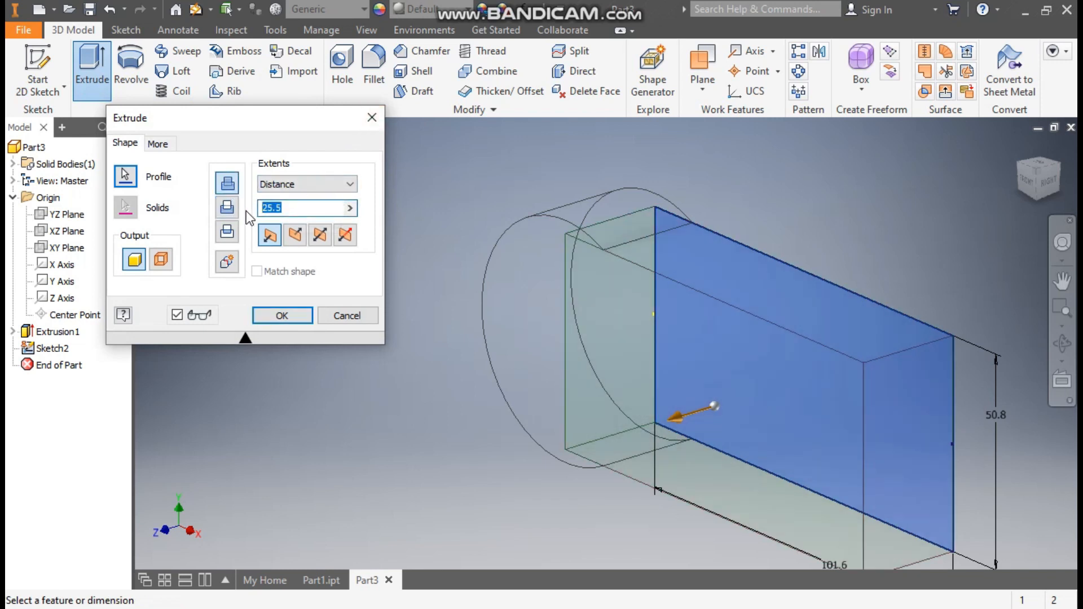
text(19)
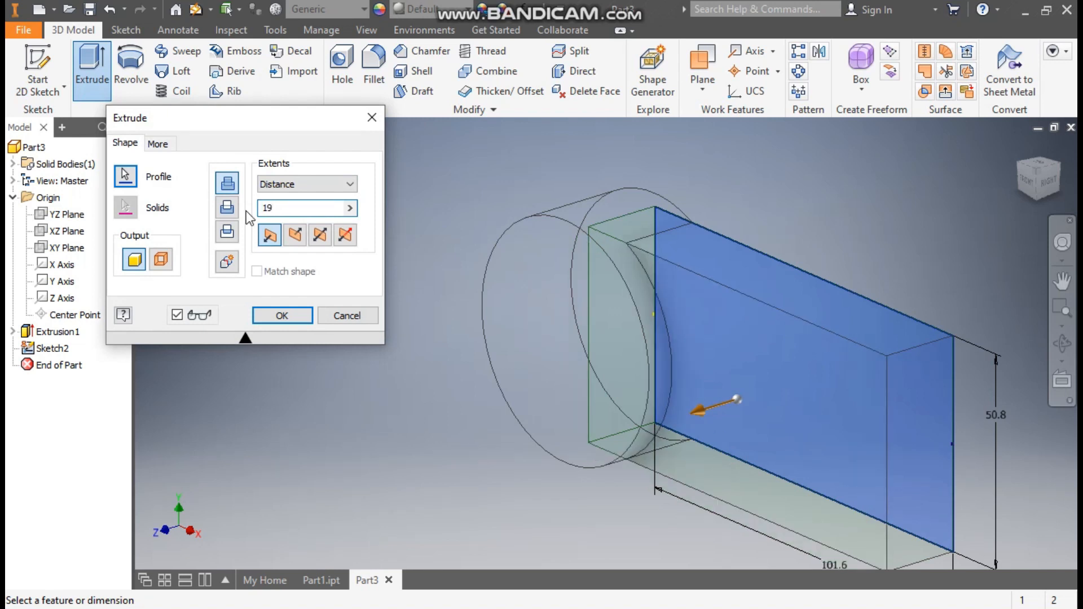
click(266, 316)
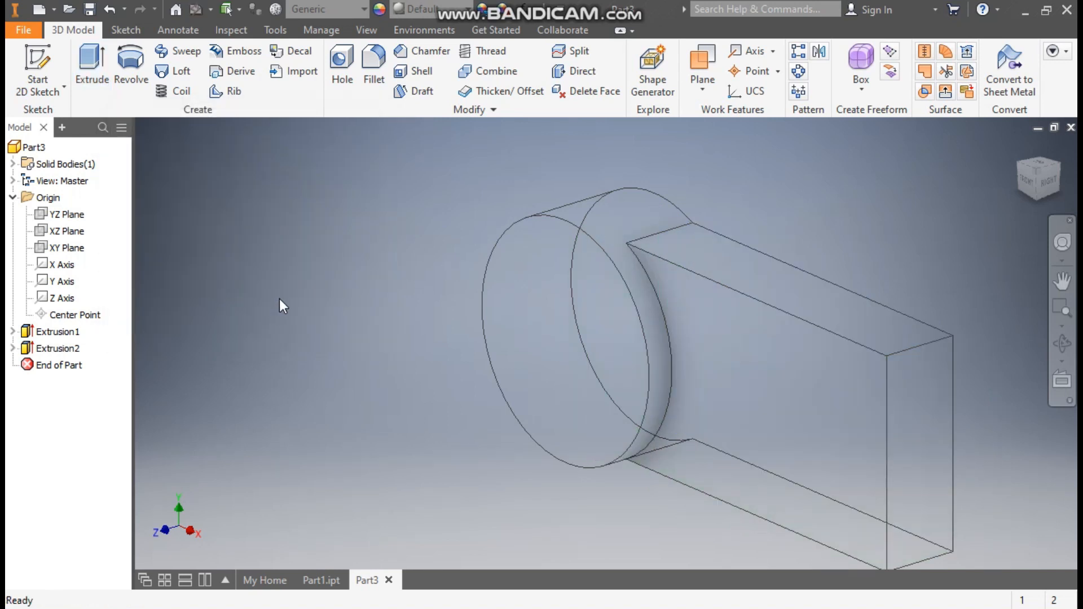
- Switch the visual style back to Shaded
click(373, 31)
click(189, 74)
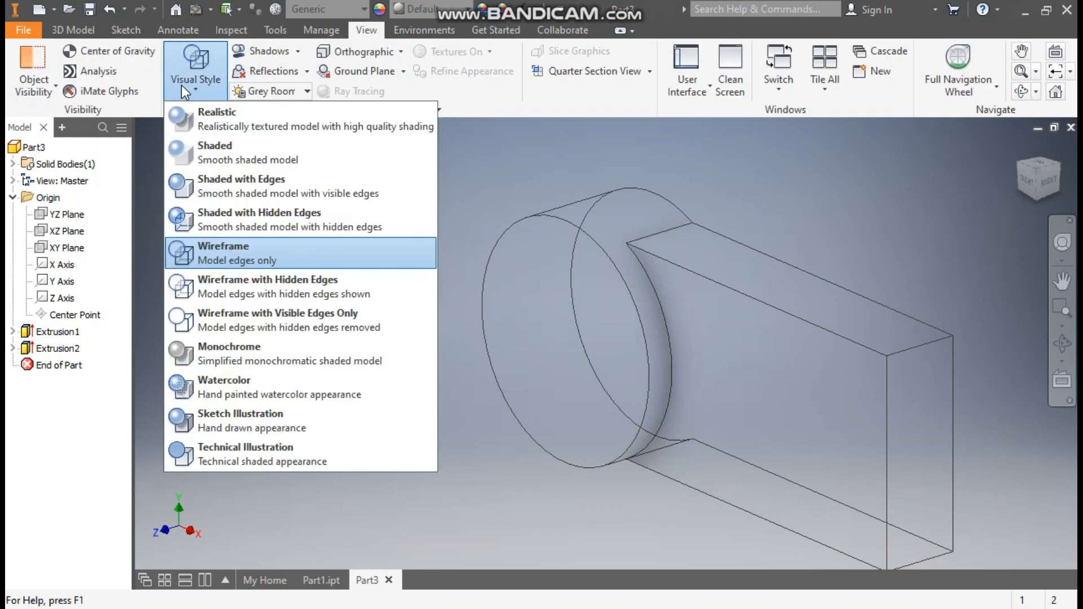
click(213, 164)
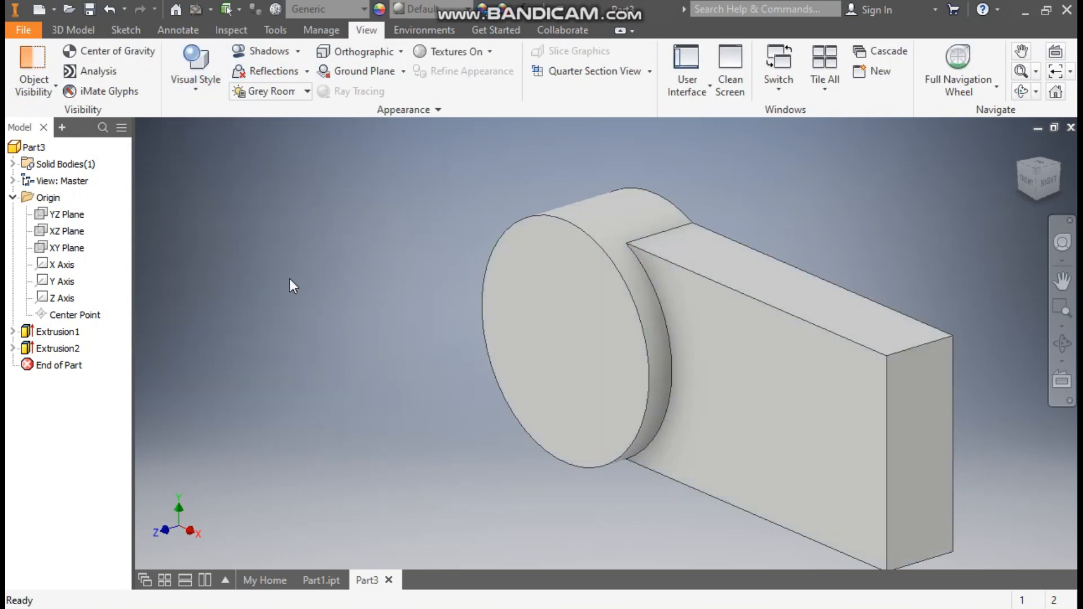
click(125, 32)
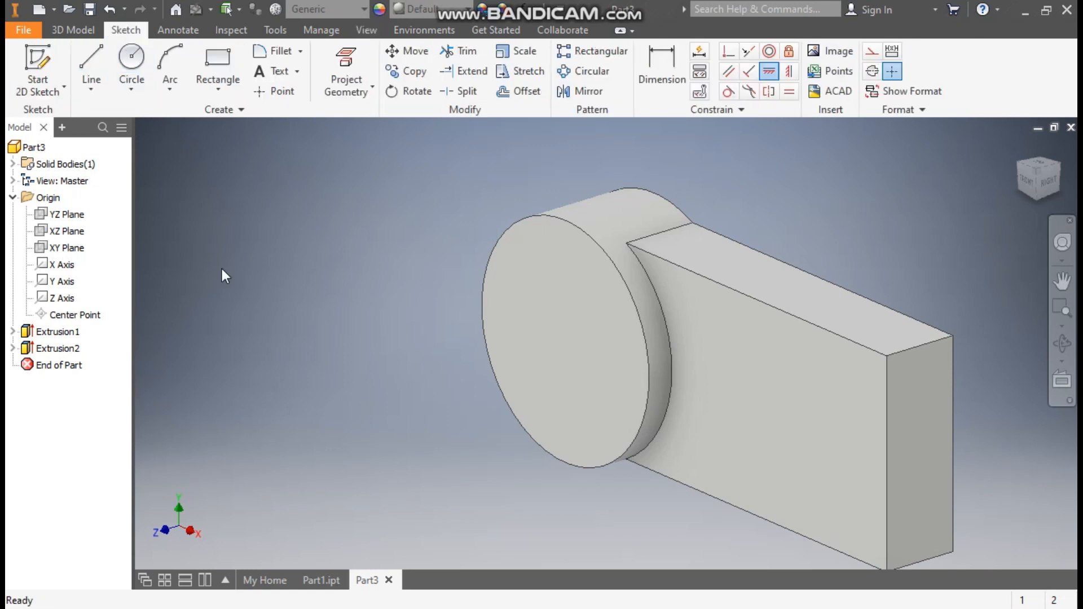
- Start a sketch on the block's front face and place a two-corner rectangle's first corner at its top right
click(807, 391)
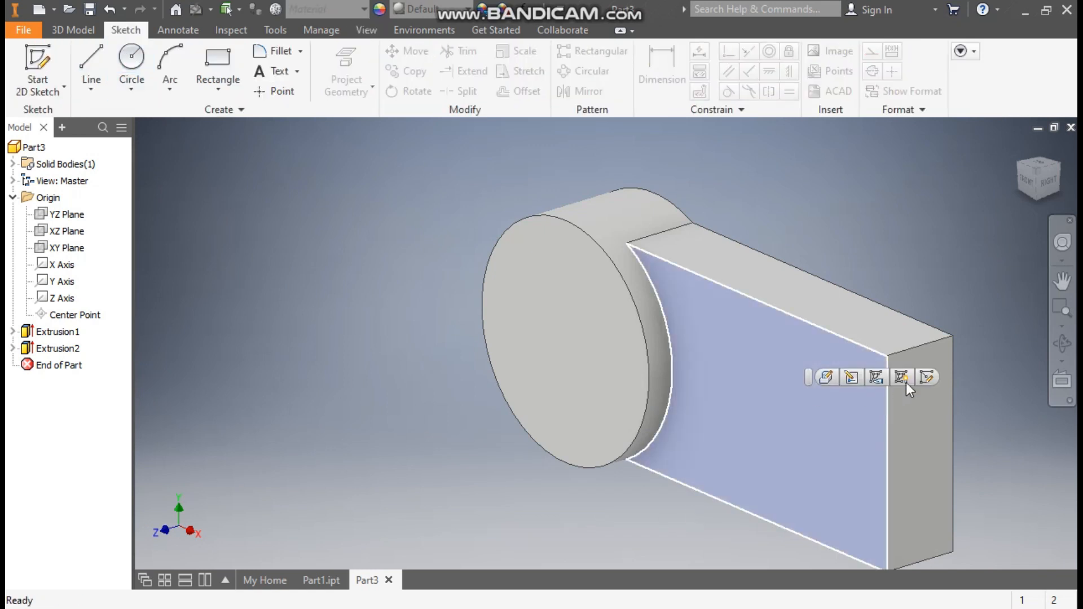
click(927, 378)
middle_drag(1066, 382, 790, 331)
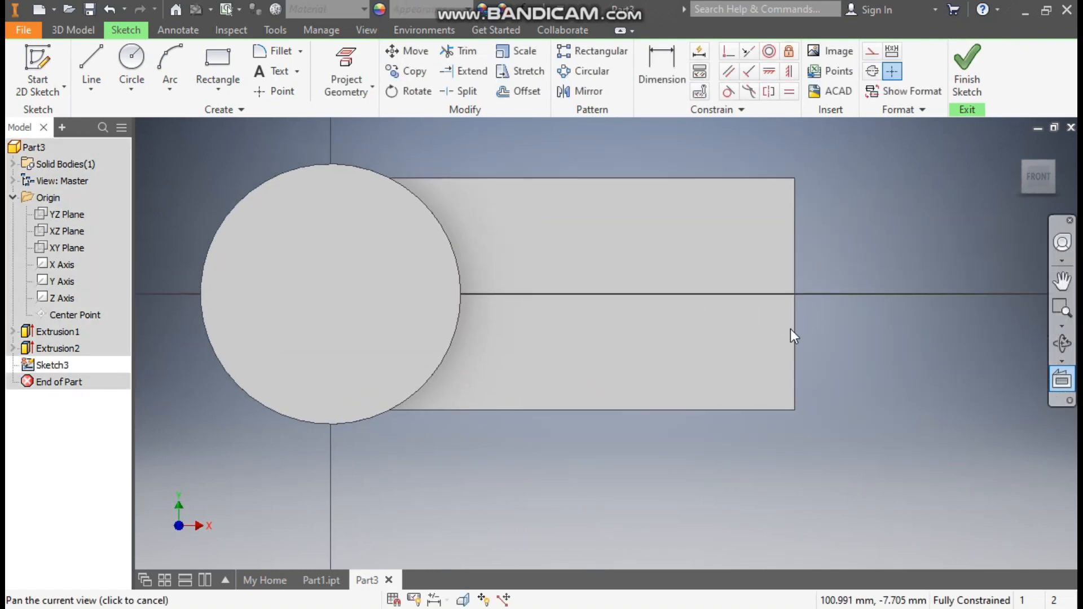
click(217, 86)
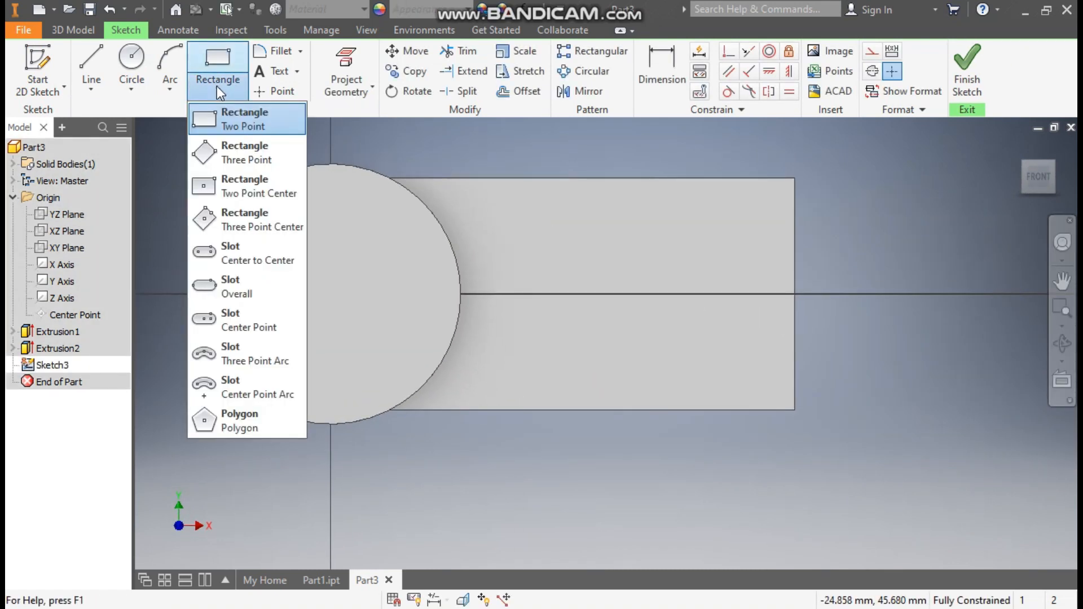
click(243, 118)
click(797, 201)
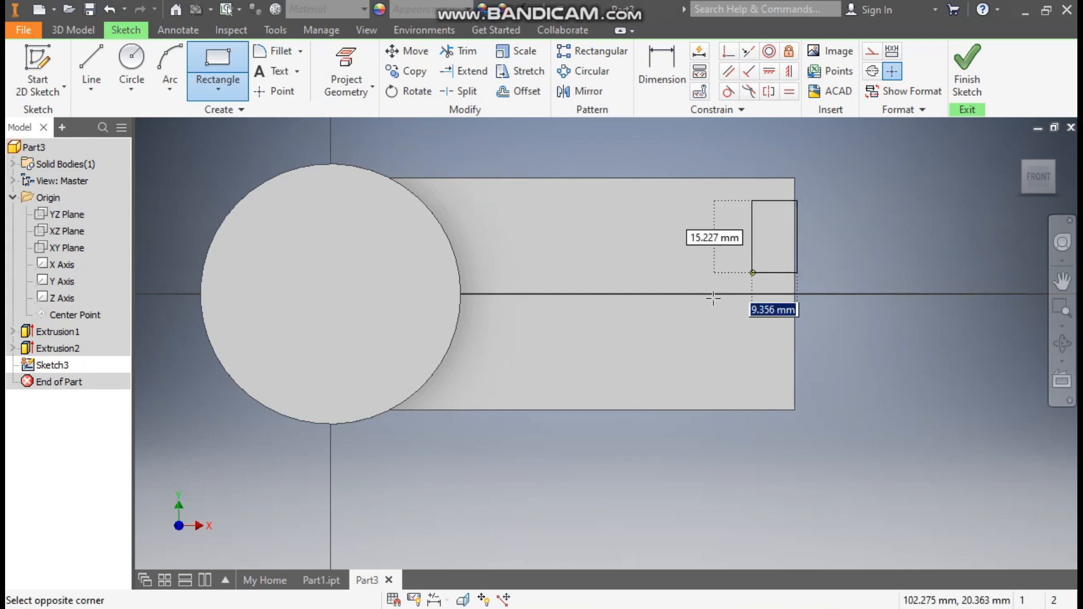
- Complete the rectangle inside the block face and make its right edge coincident with the block's right edge
click(475, 386)
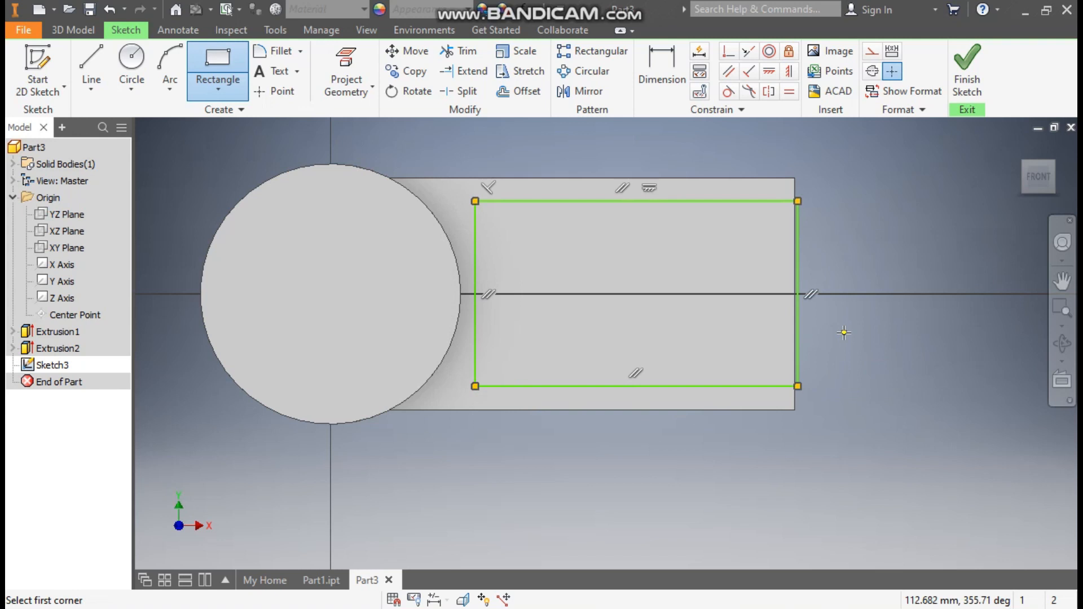
key(Escape)
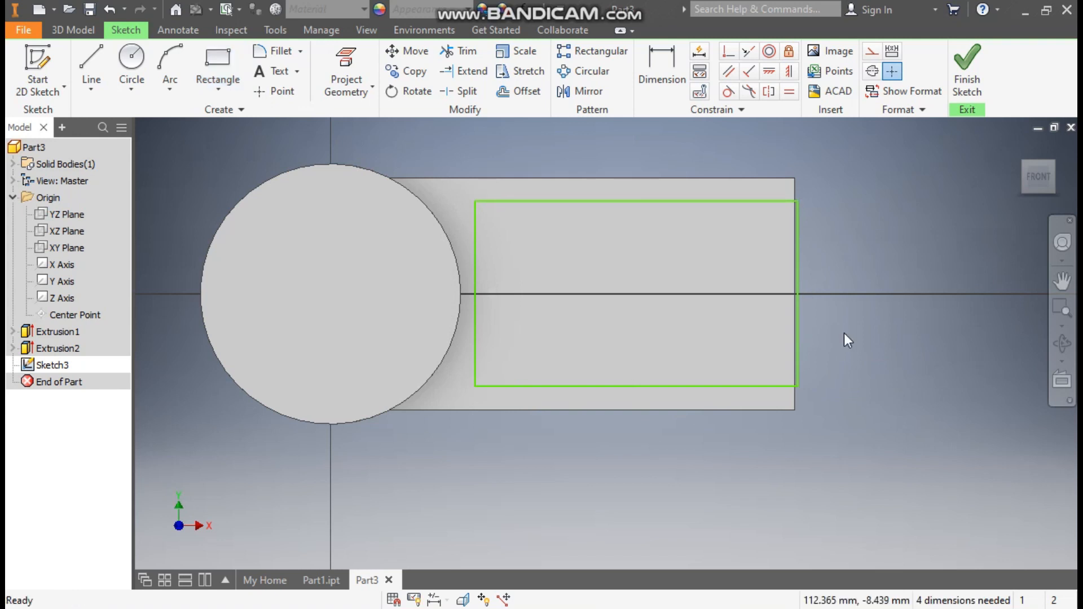
drag(799, 285, 754, 289)
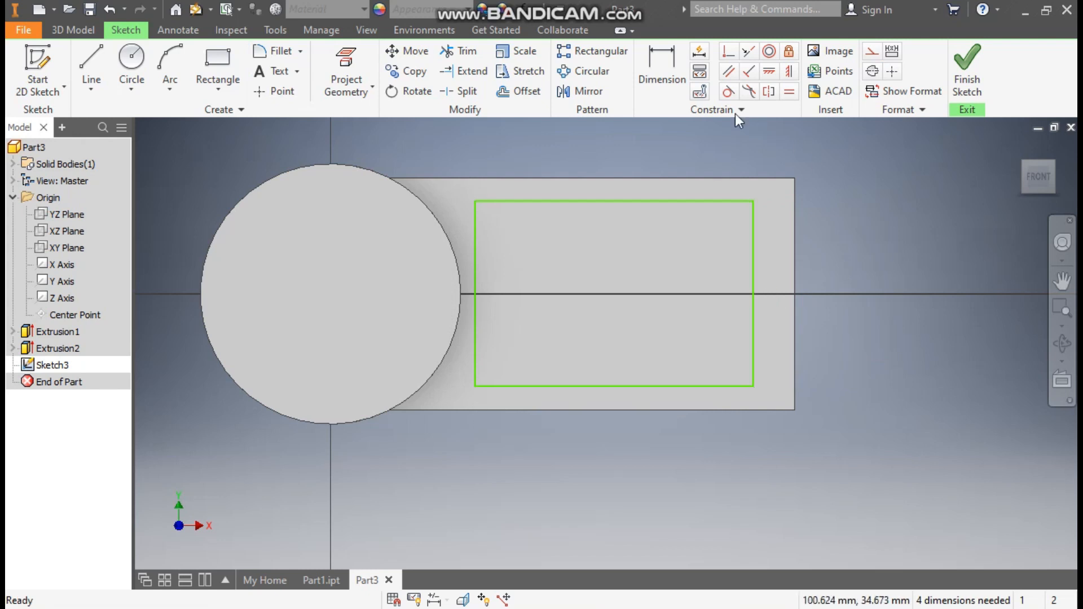
click(728, 52)
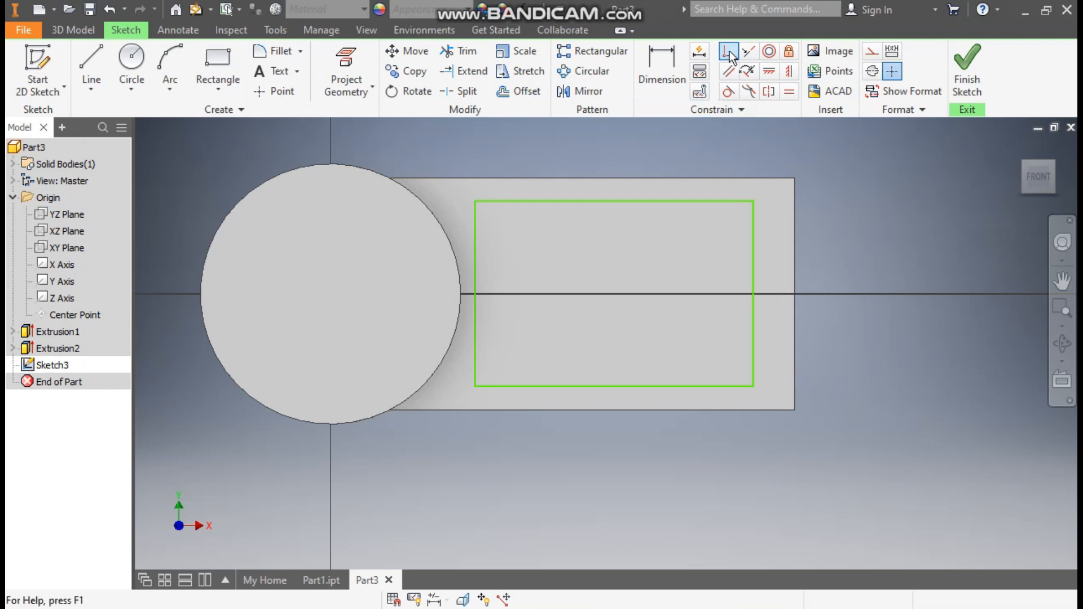
click(794, 236)
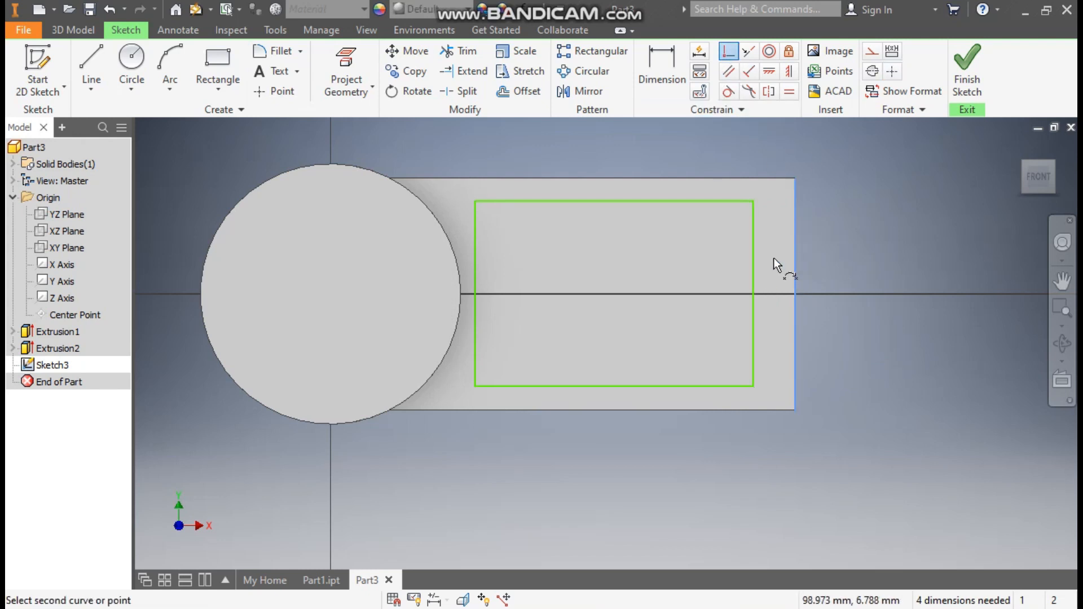
click(755, 202)
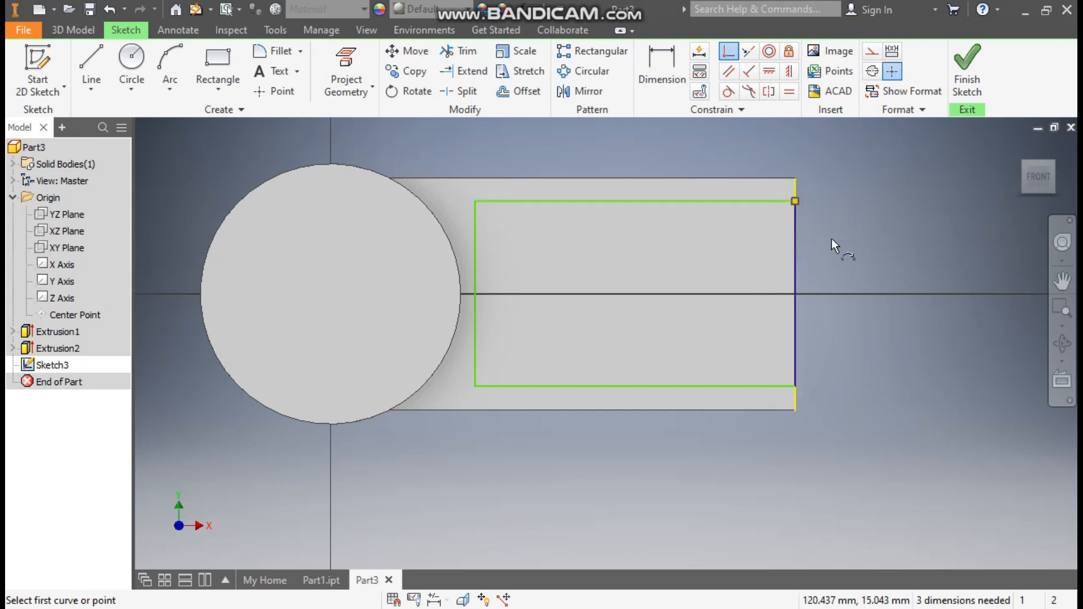
click(653, 65)
click(699, 201)
- Dimension 6.35 mm gaps between the rectangle and the block's top and bottom edges
click(699, 179)
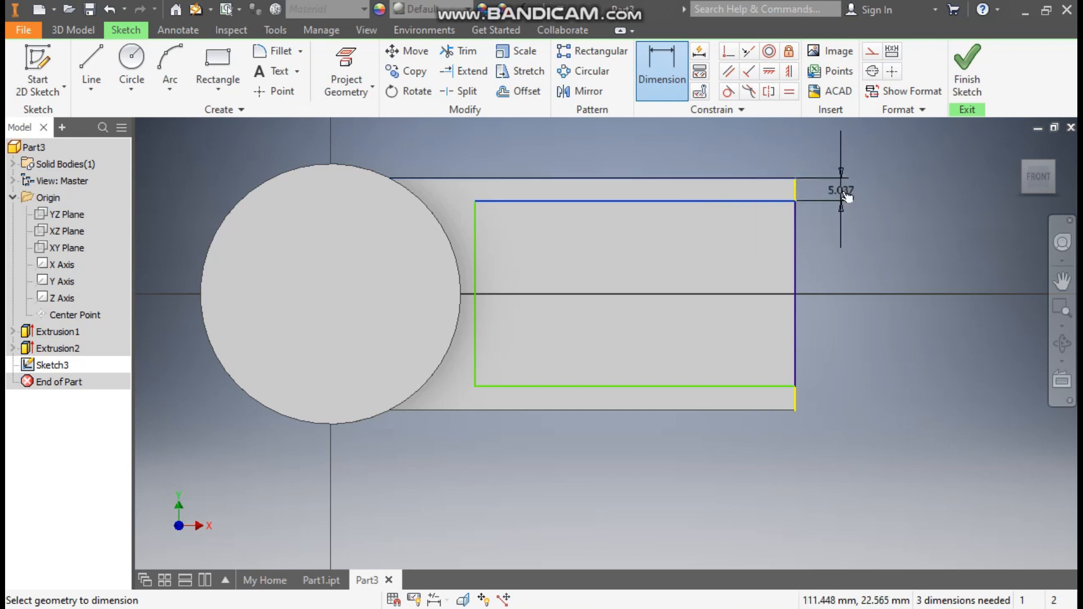
click(842, 190)
text(6.35)
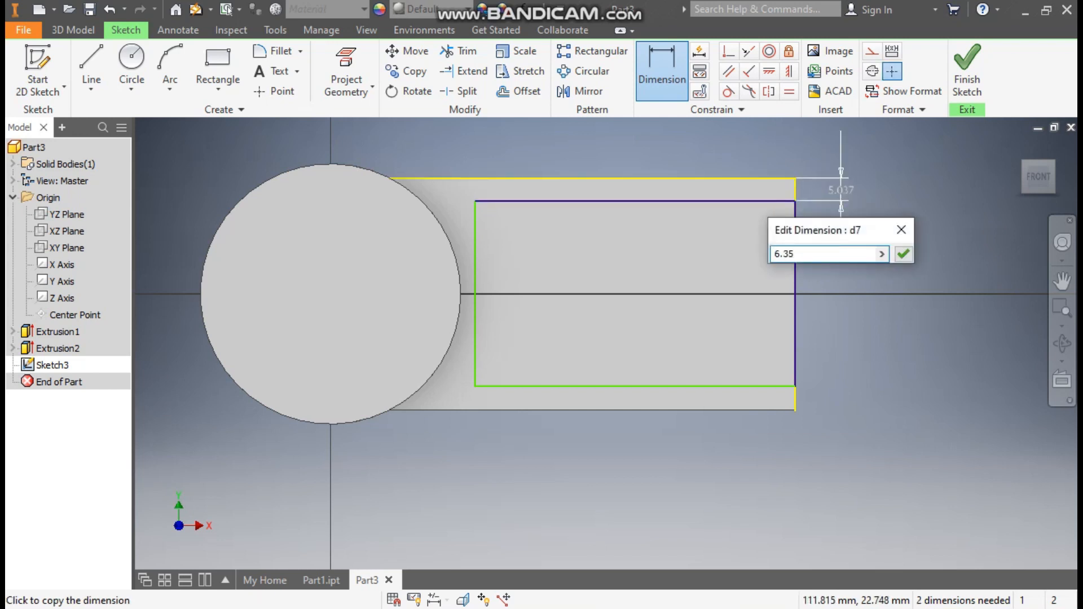
key(Return)
click(685, 412)
click(692, 386)
click(840, 406)
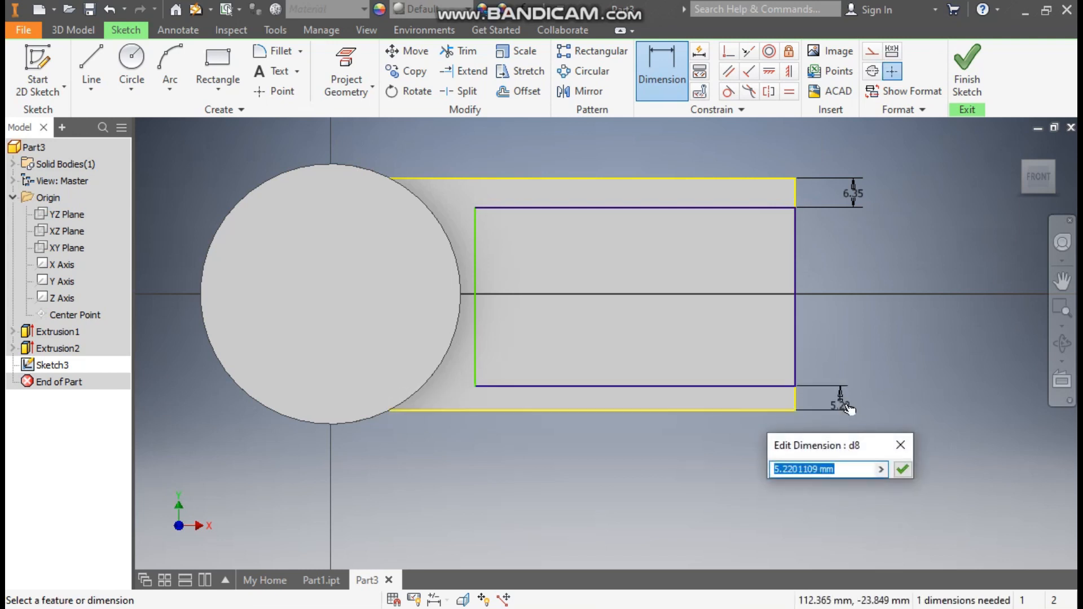
text(6.35)
key(Return)
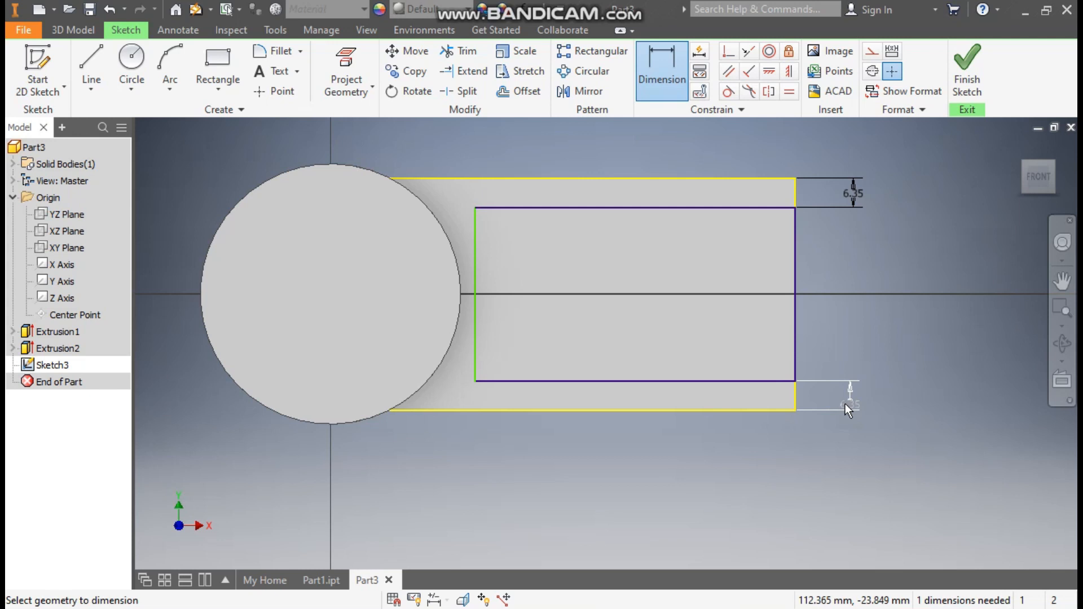
- Set the rectangle's width to 73 mm and finish the sketch
click(646, 209)
click(642, 139)
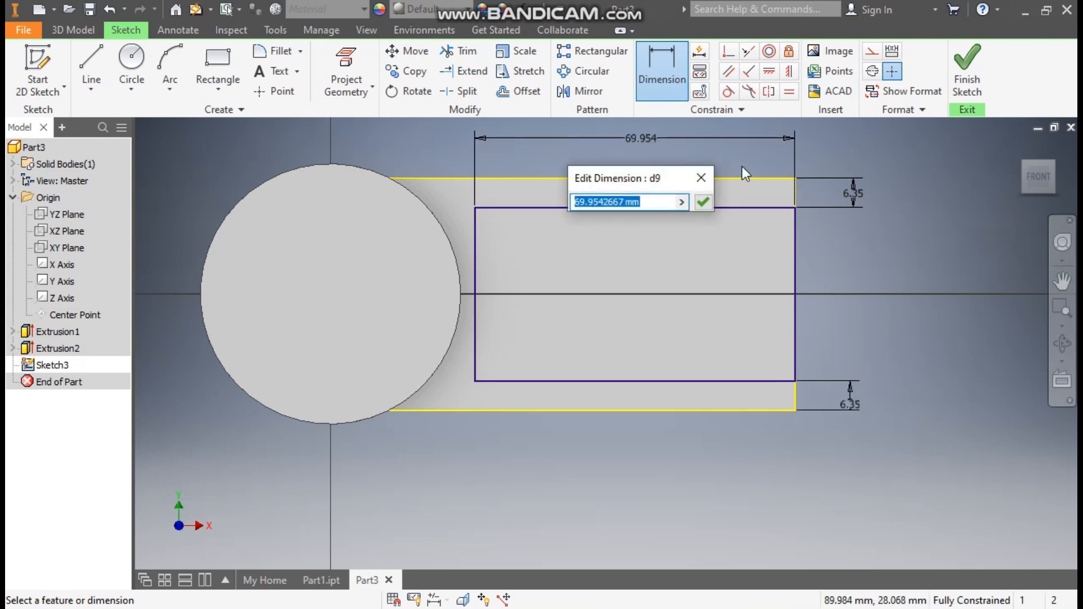
text(73)
key(Return)
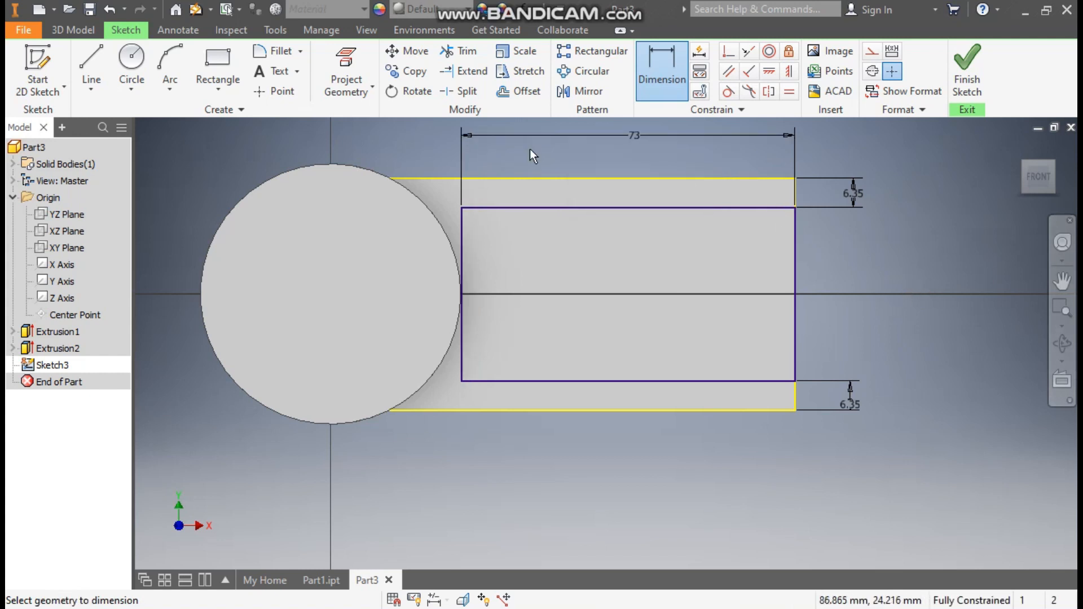
click(967, 64)
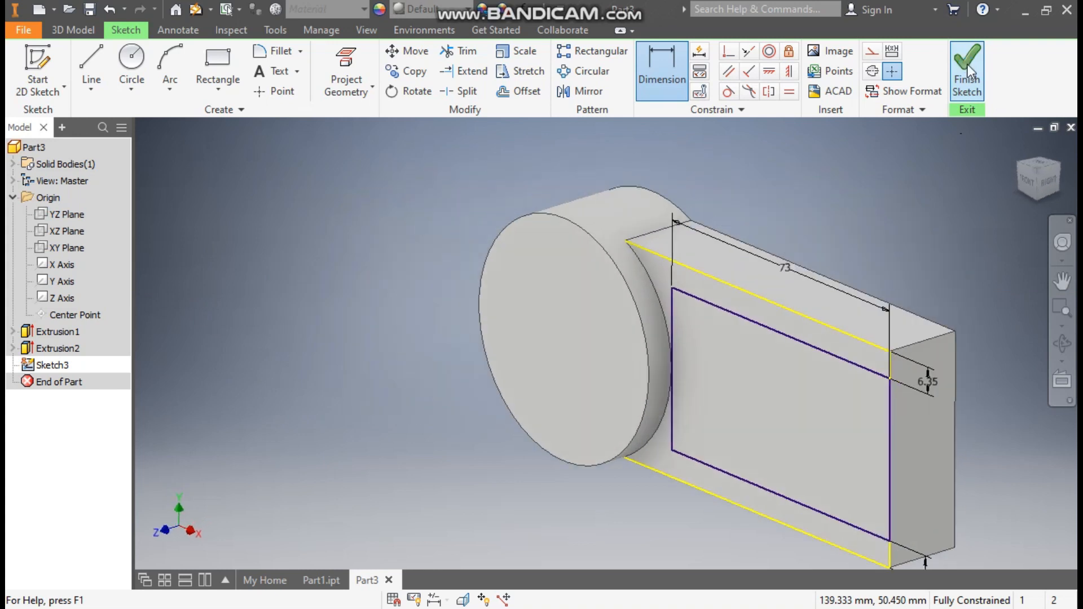
- Cut the rectangle profile 11 mm into the block to form the U-slot
click(68, 31)
click(92, 65)
click(736, 370)
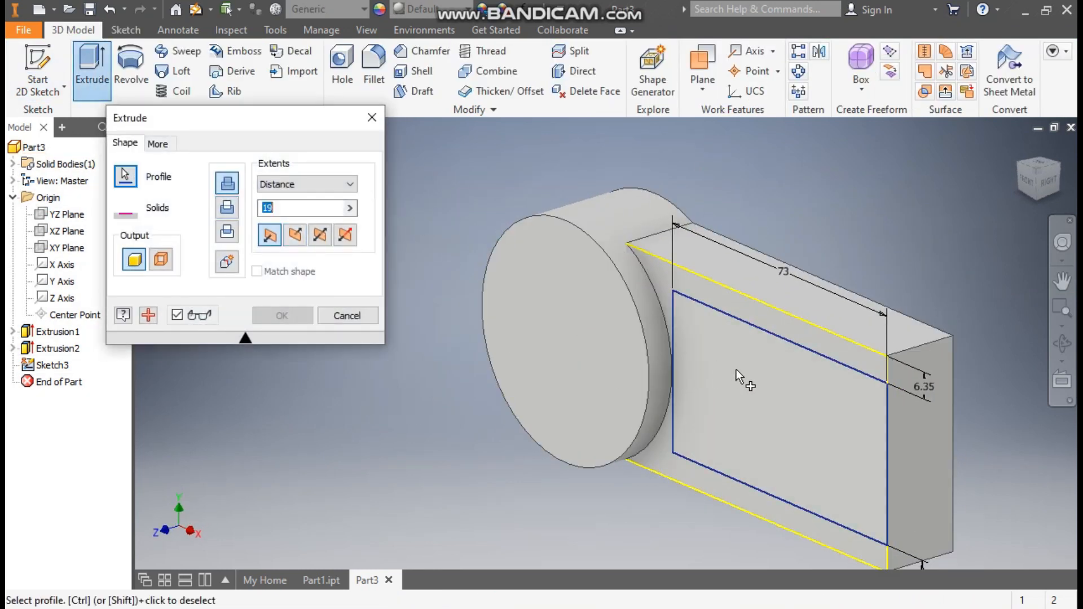
click(298, 235)
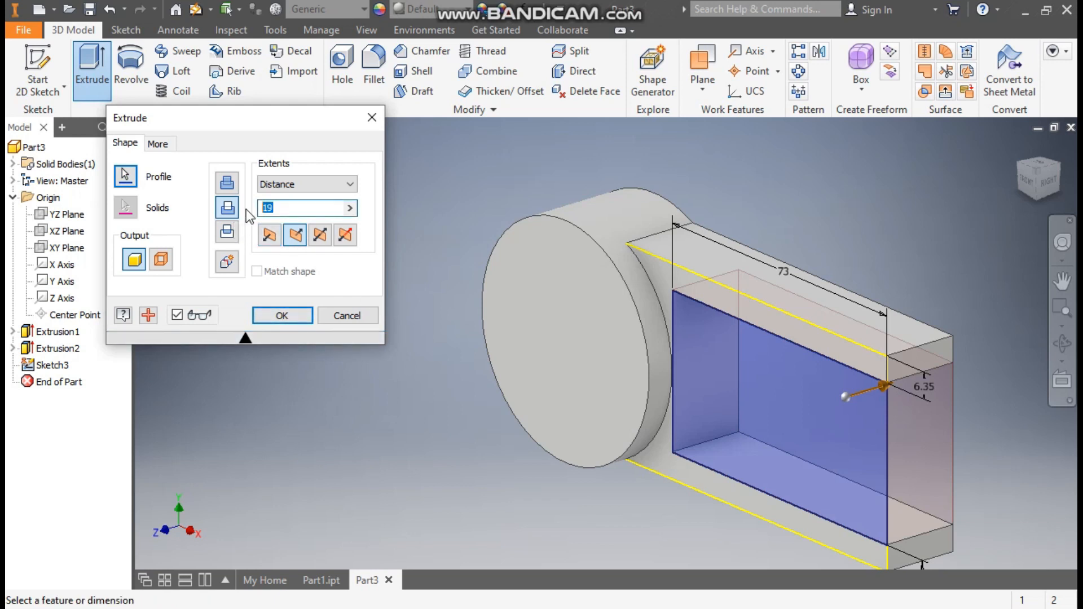
text(11.4)
key(Return)
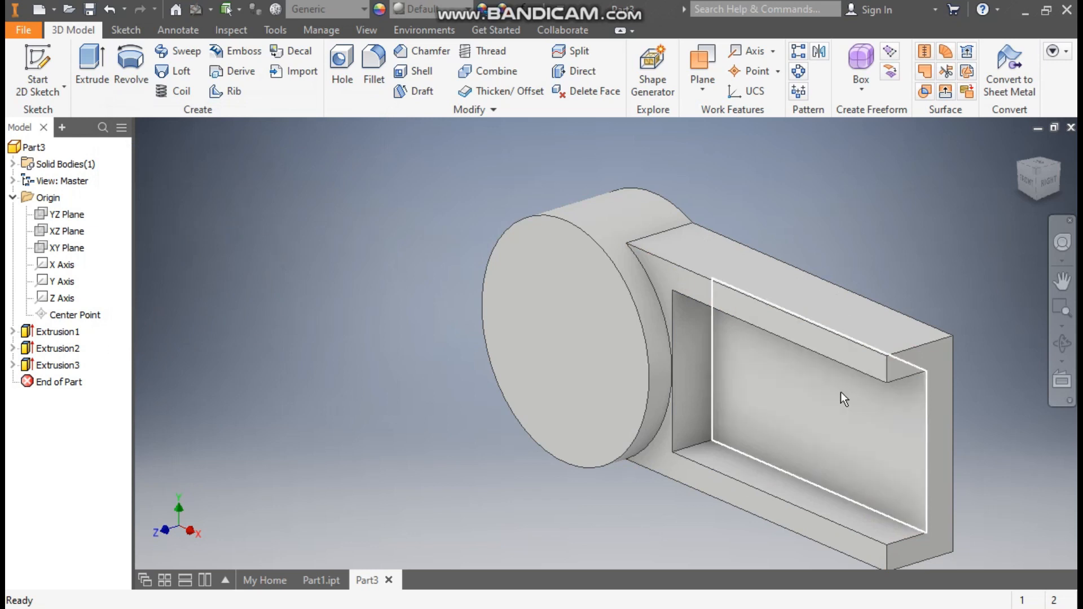
click(783, 317)
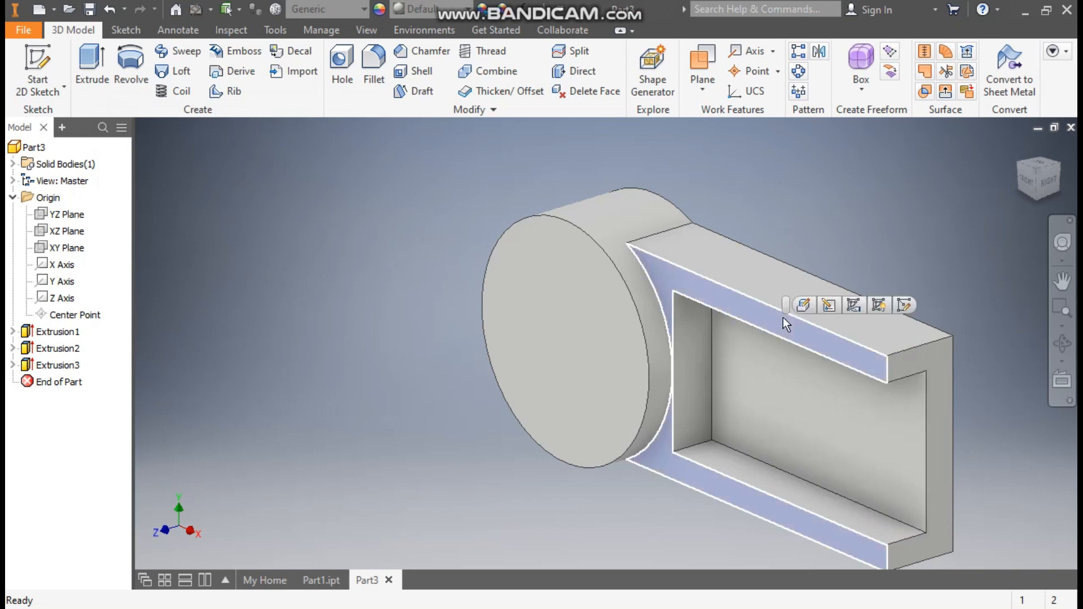
click(904, 305)
mouse_move(1022, 410)
middle_down()
mouse_move(771, 387)
mouse_move(761, 401)
middle_up()
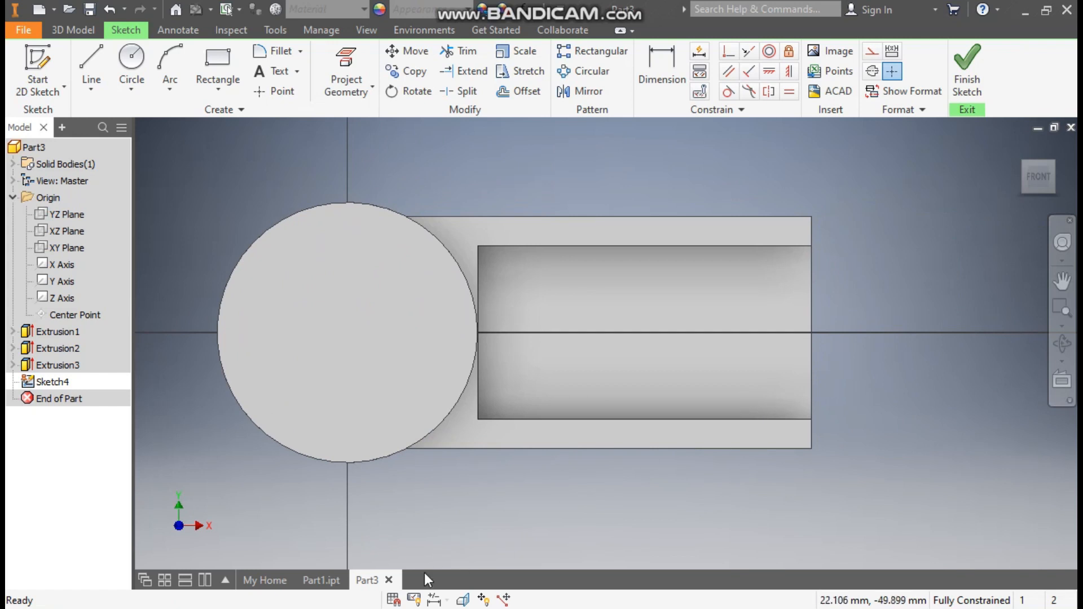
click(322, 580)
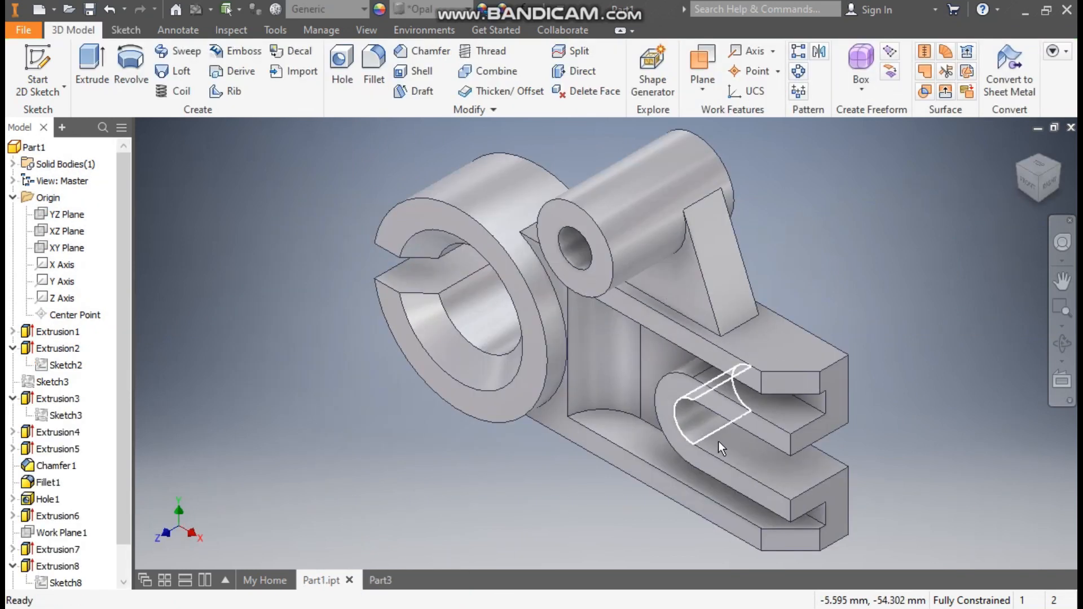
click(385, 581)
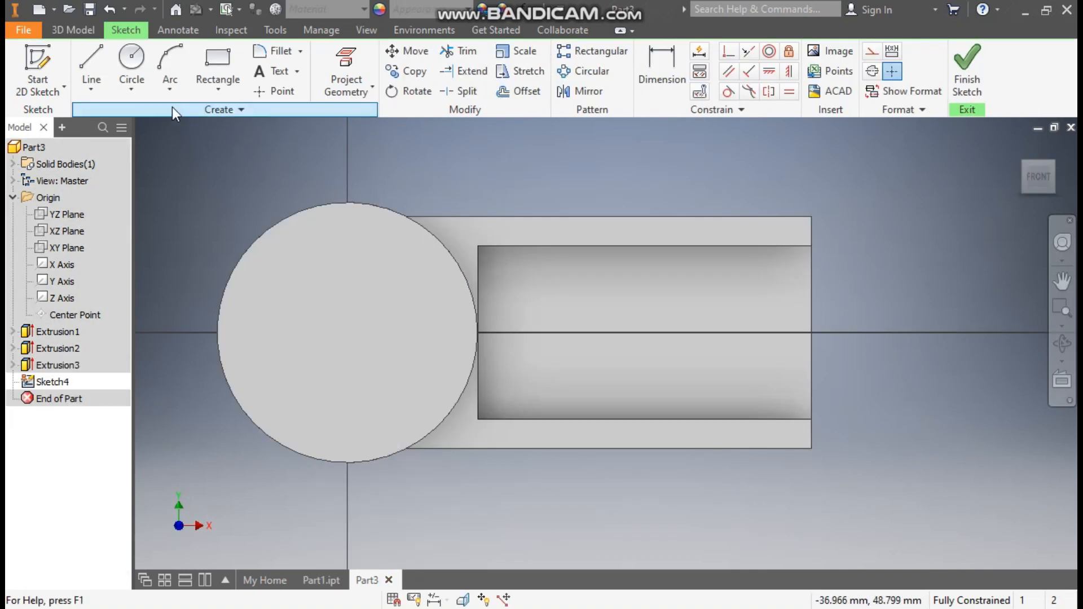
- Draw two concentric circles centred on the horizontal centreline
click(132, 61)
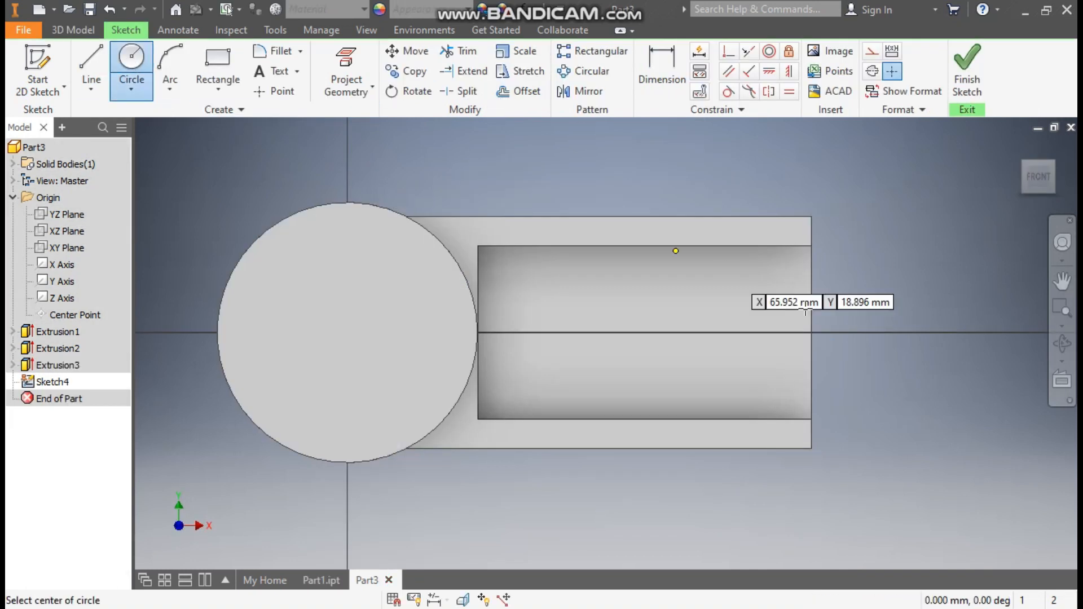
click(632, 332)
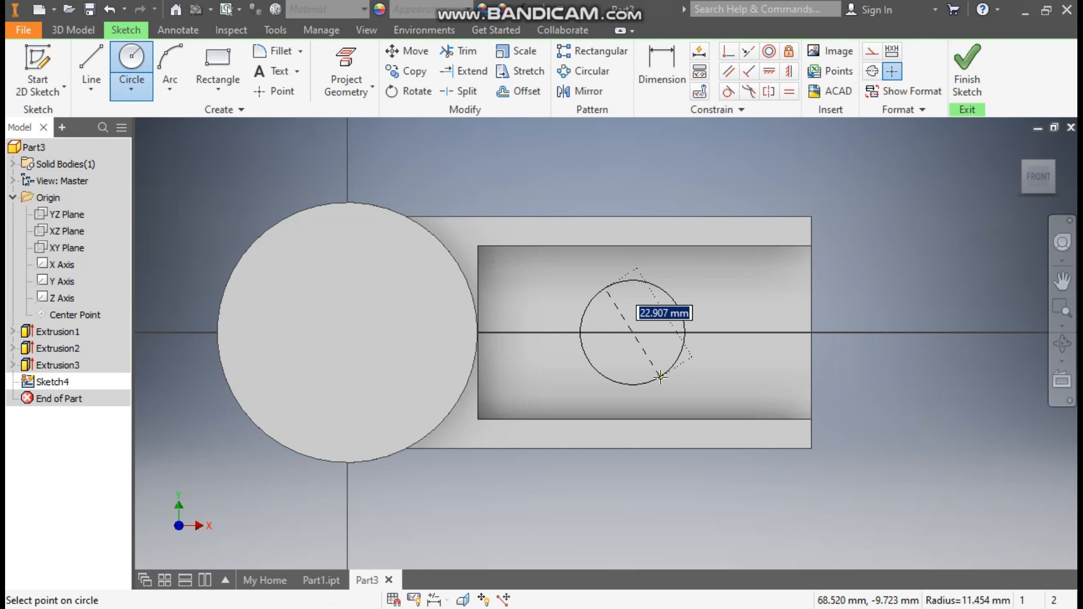
click(661, 377)
click(632, 332)
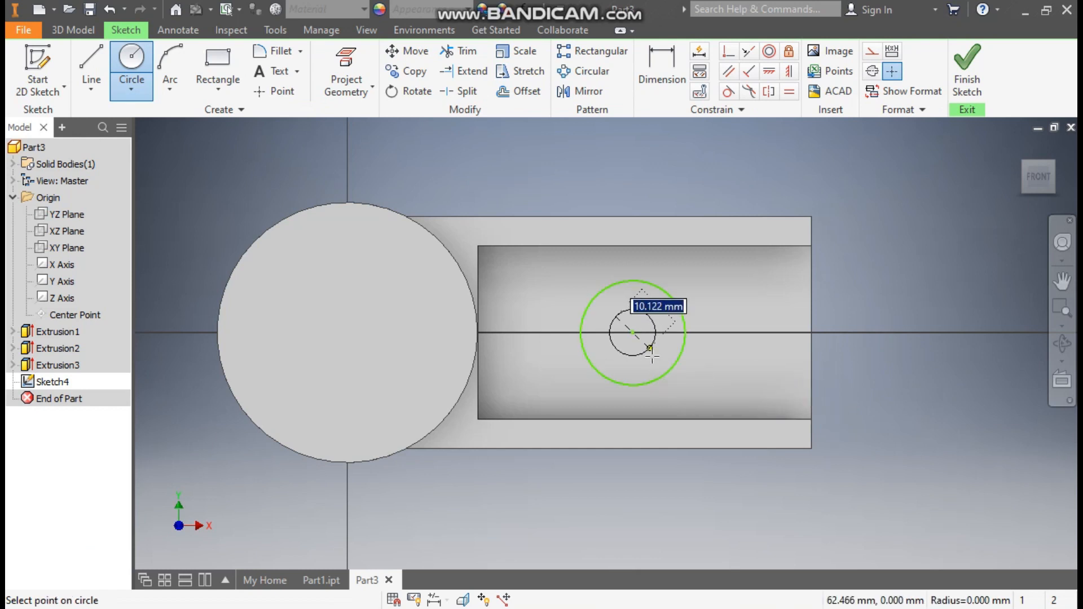
click(656, 356)
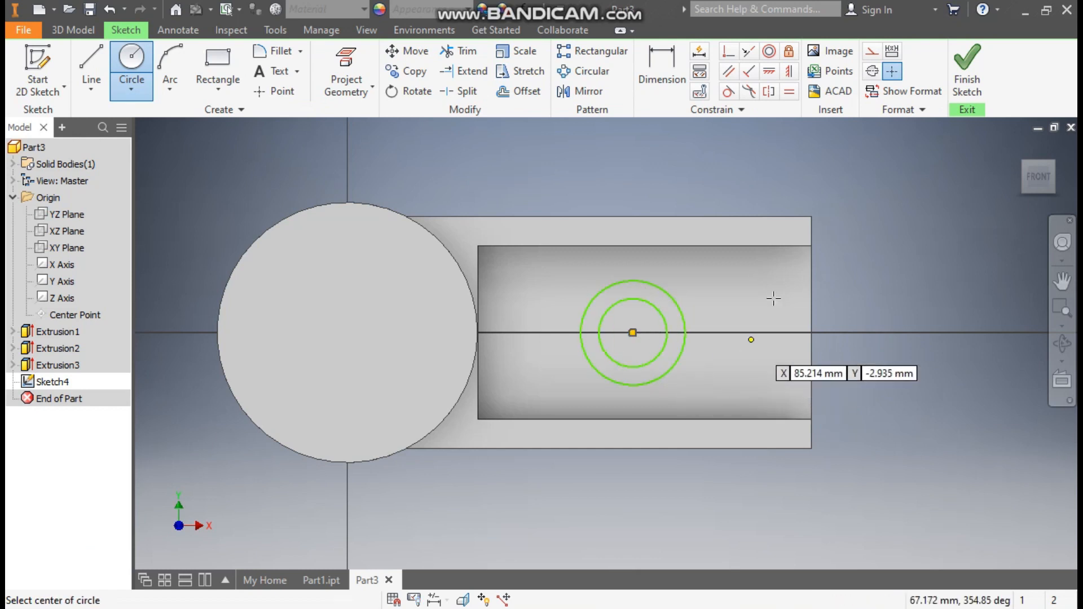
- Dimension the circles' diameters to 12.5 mm and 25 mm
click(662, 63)
click(664, 317)
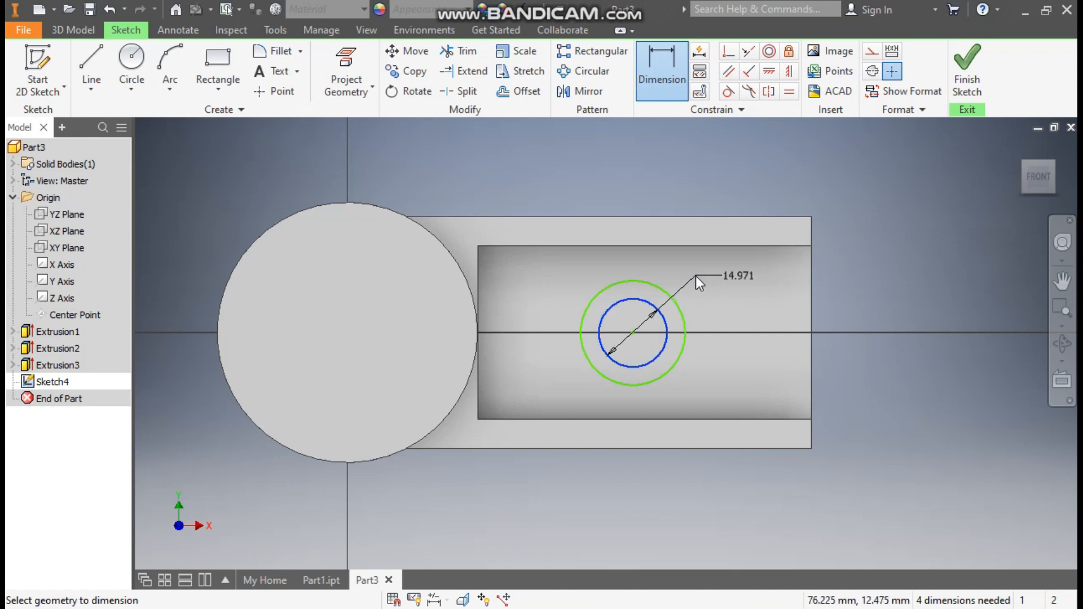
click(695, 276)
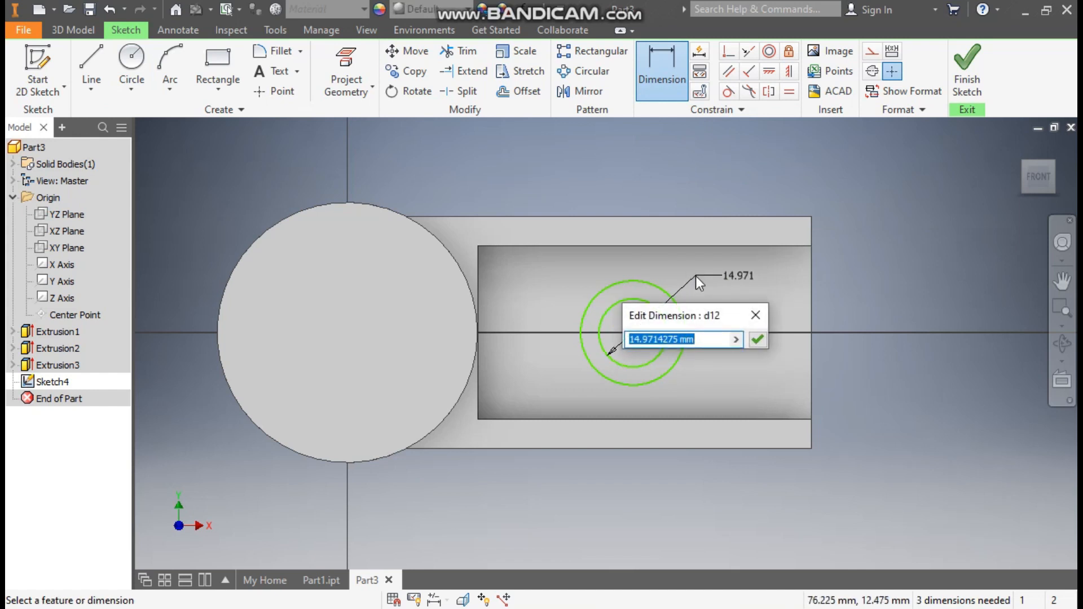
text(12.5)
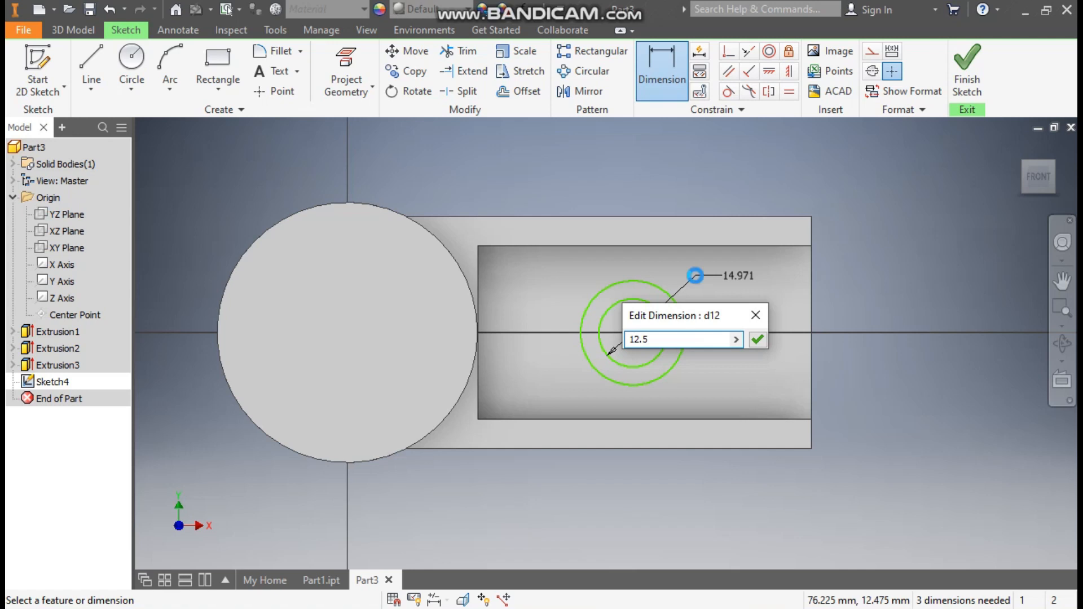
key(Return)
click(598, 291)
click(614, 265)
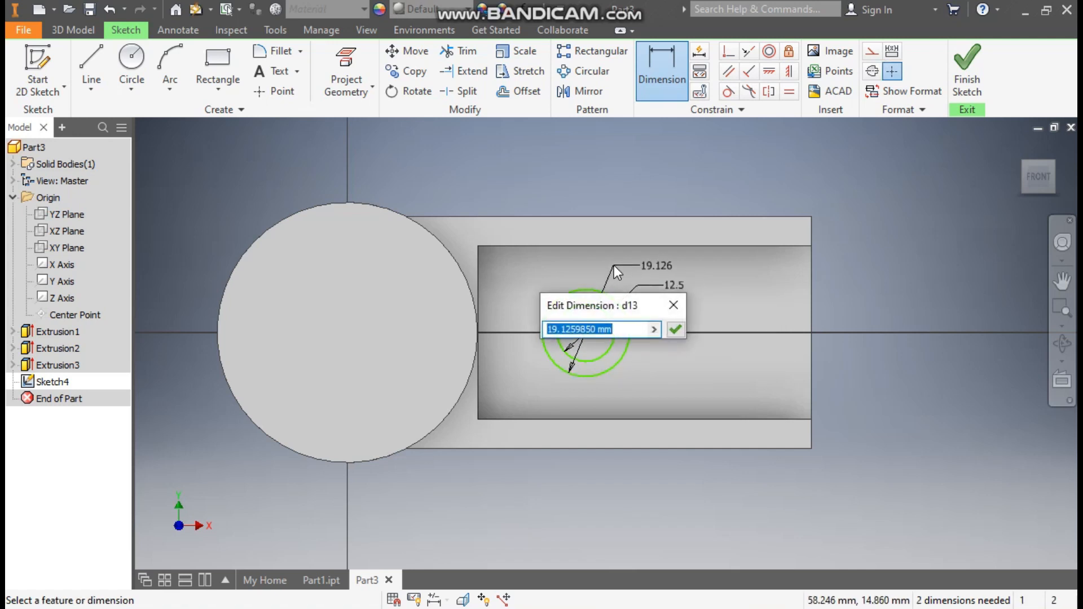
text(25)
key(Return)
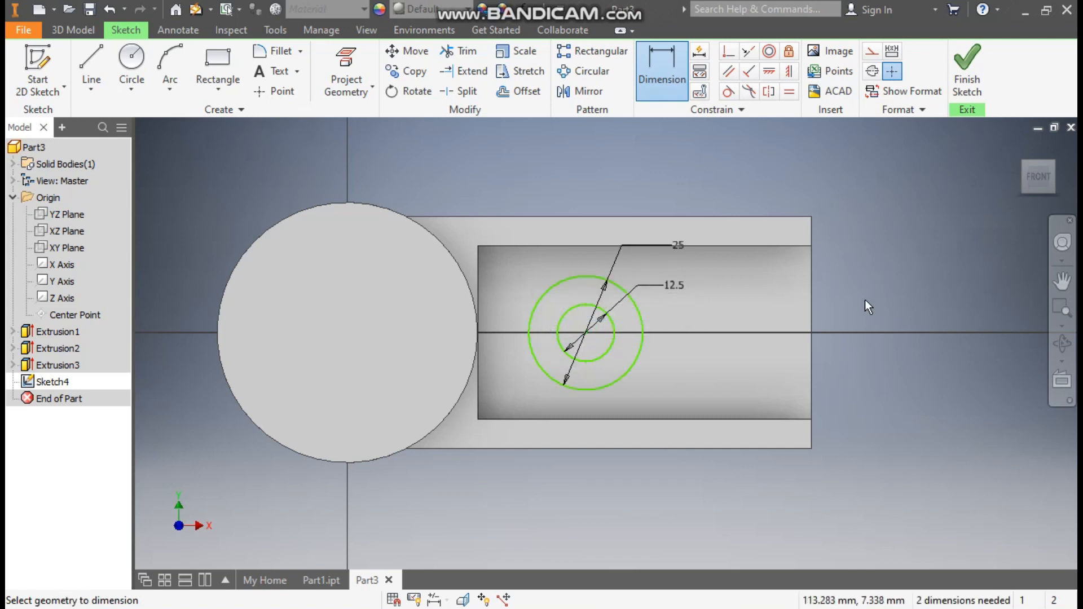
- Place the circle centre 32 mm from the slot's right edge, level with the edge midpoint
click(808, 318)
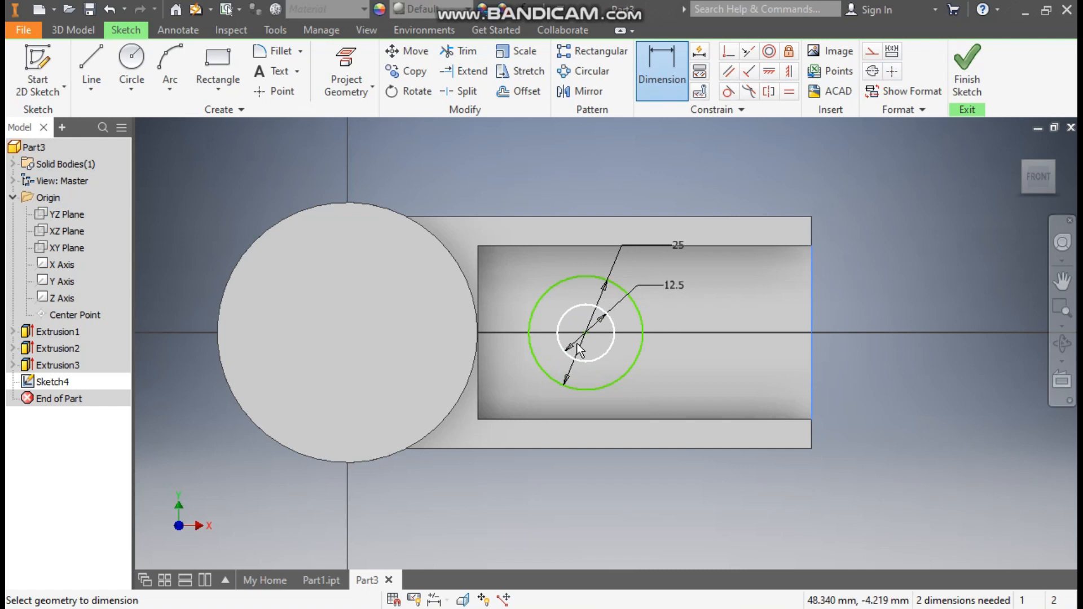
click(586, 334)
click(726, 495)
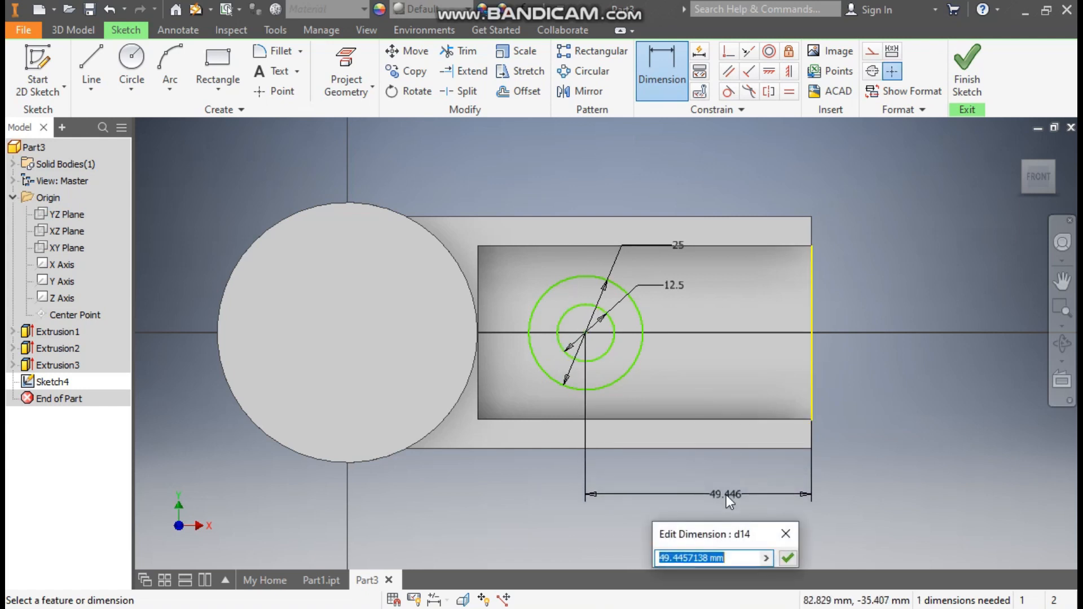
text(32)
key(Return)
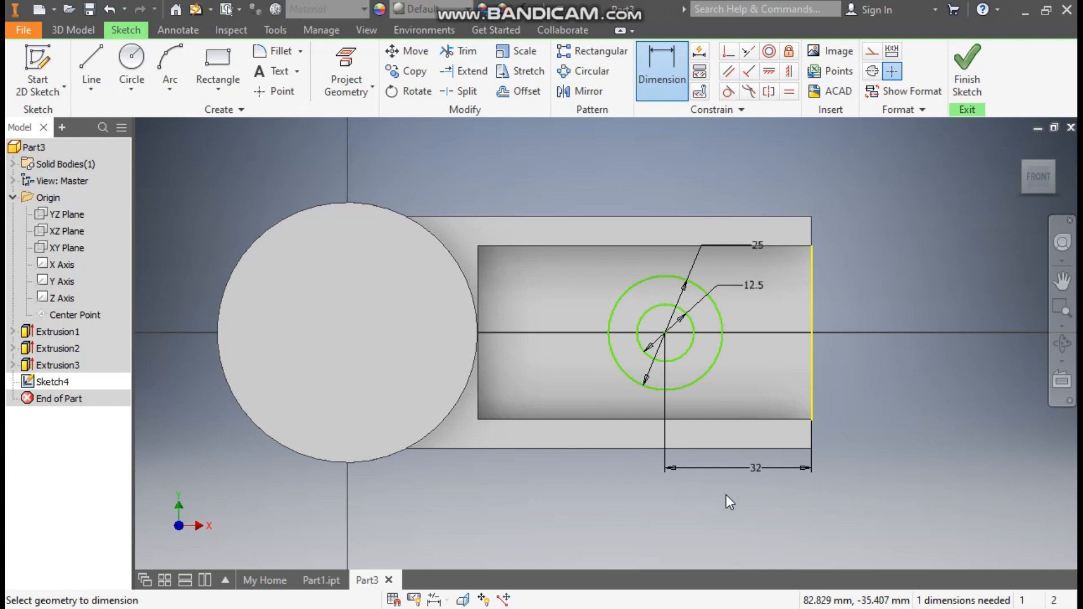
click(771, 72)
click(812, 333)
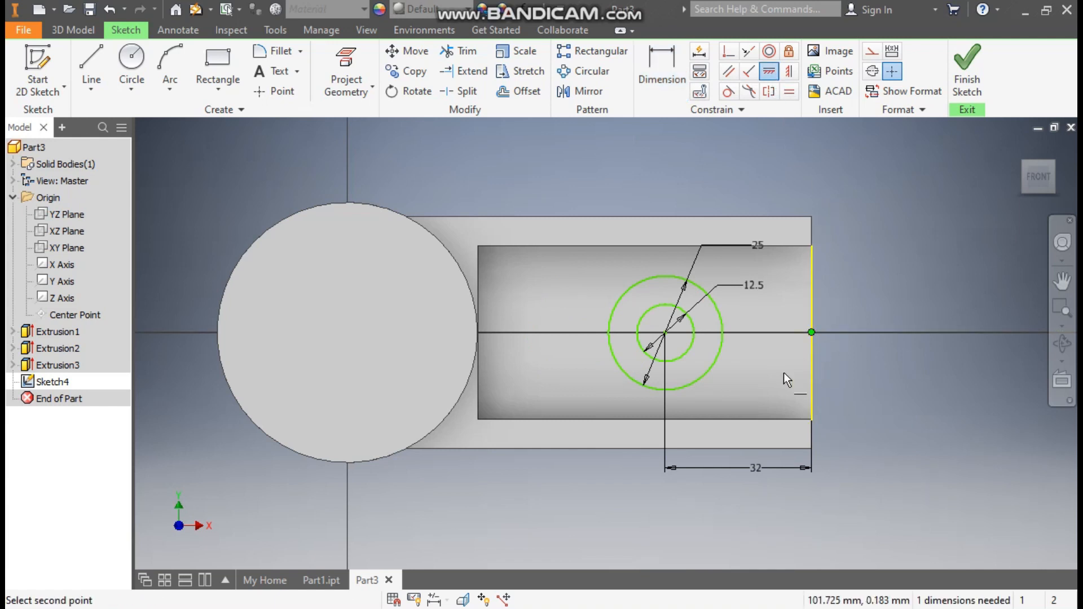
click(663, 335)
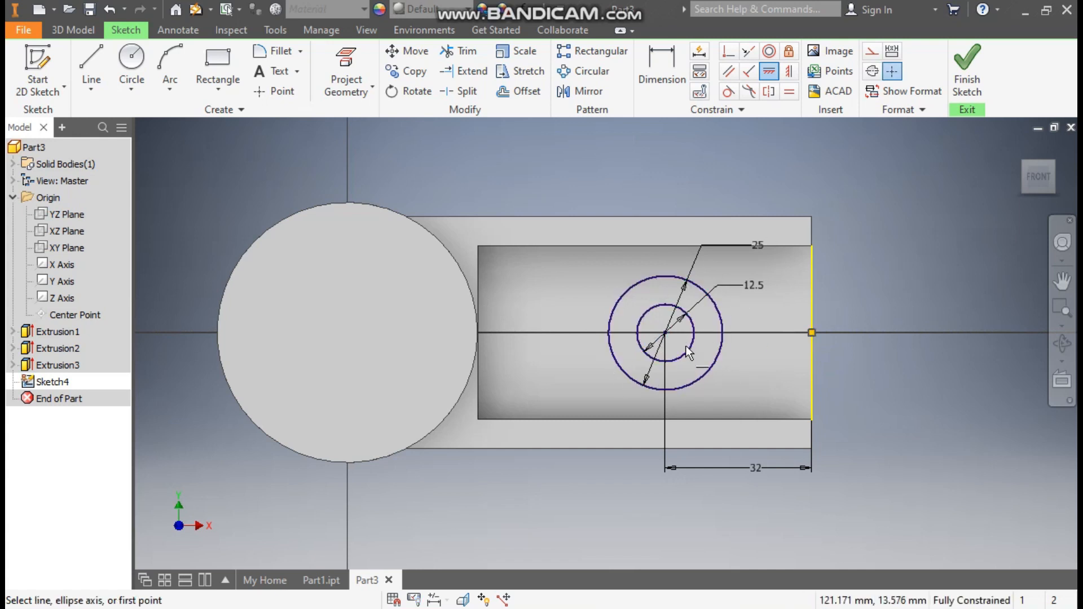
- Draw lines from the outer circle's top and bottom to the right edge, closed vertically
click(92, 62)
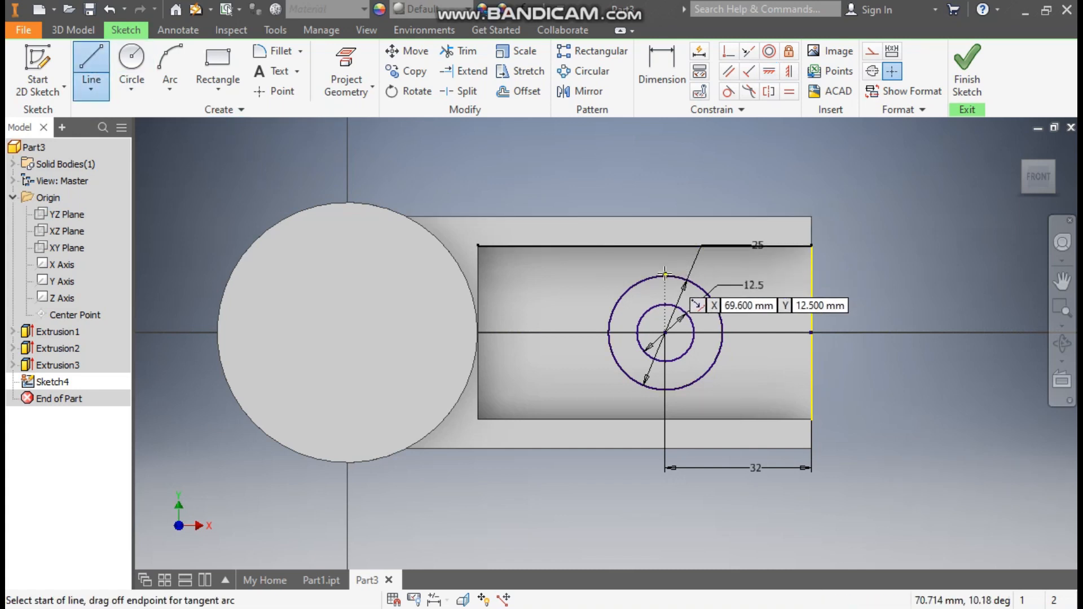
click(746, 286)
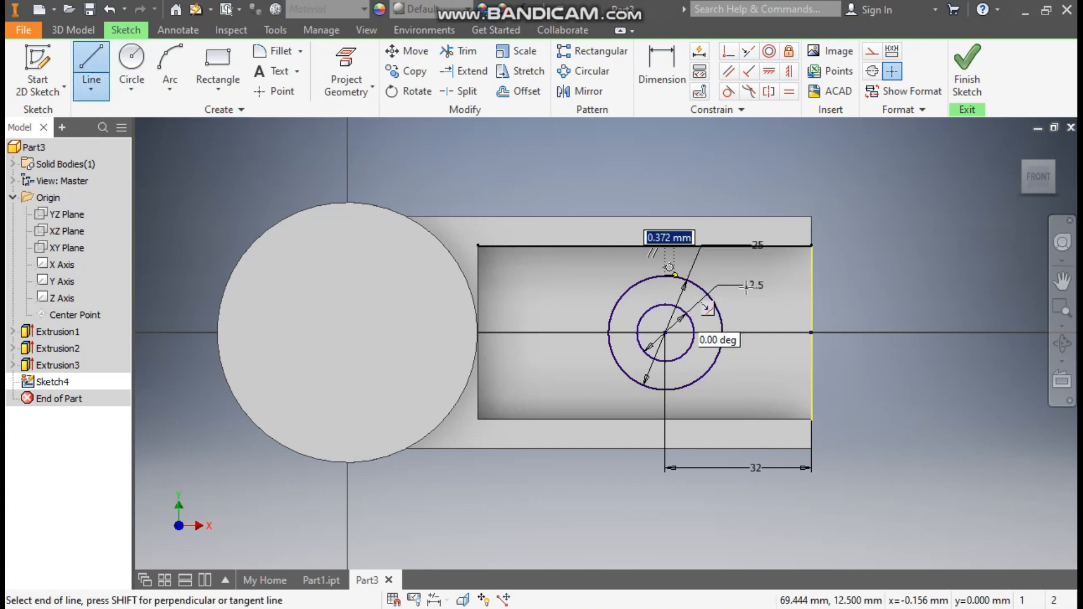
click(812, 276)
click(665, 390)
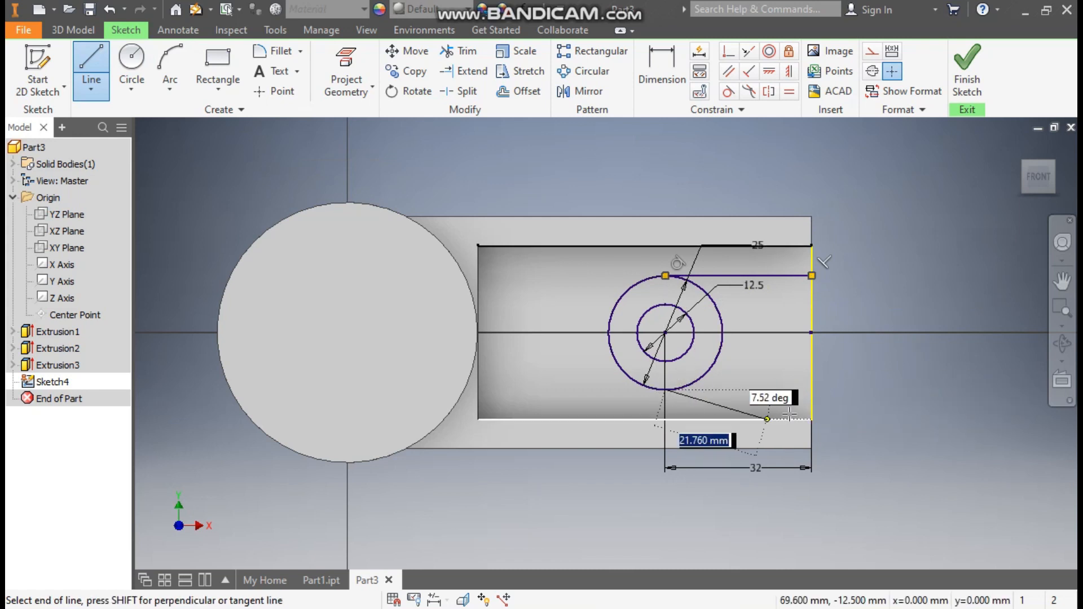
click(811, 390)
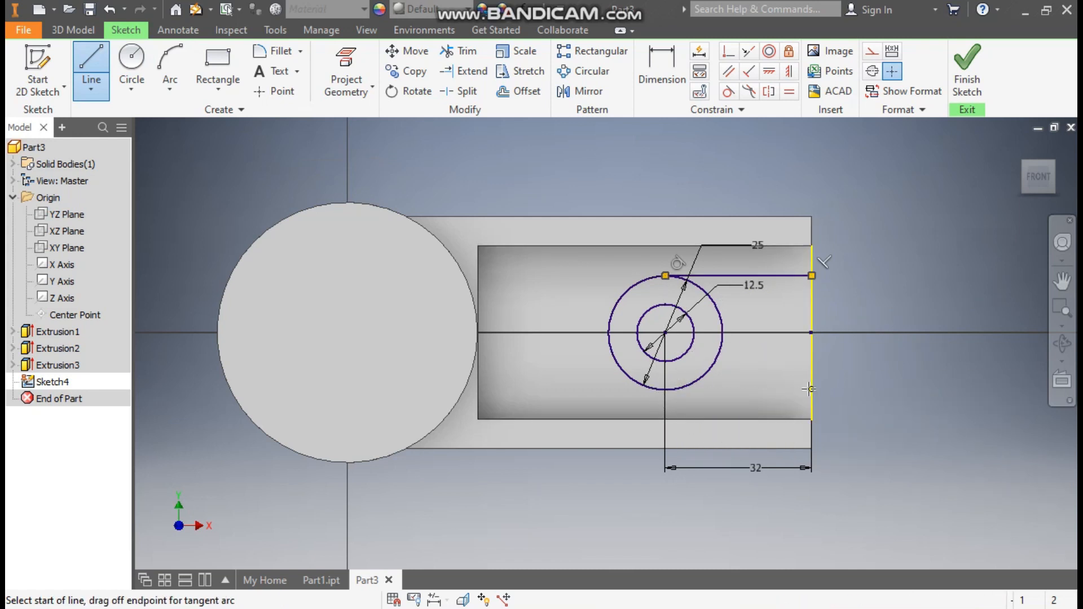
click(812, 276)
click(811, 390)
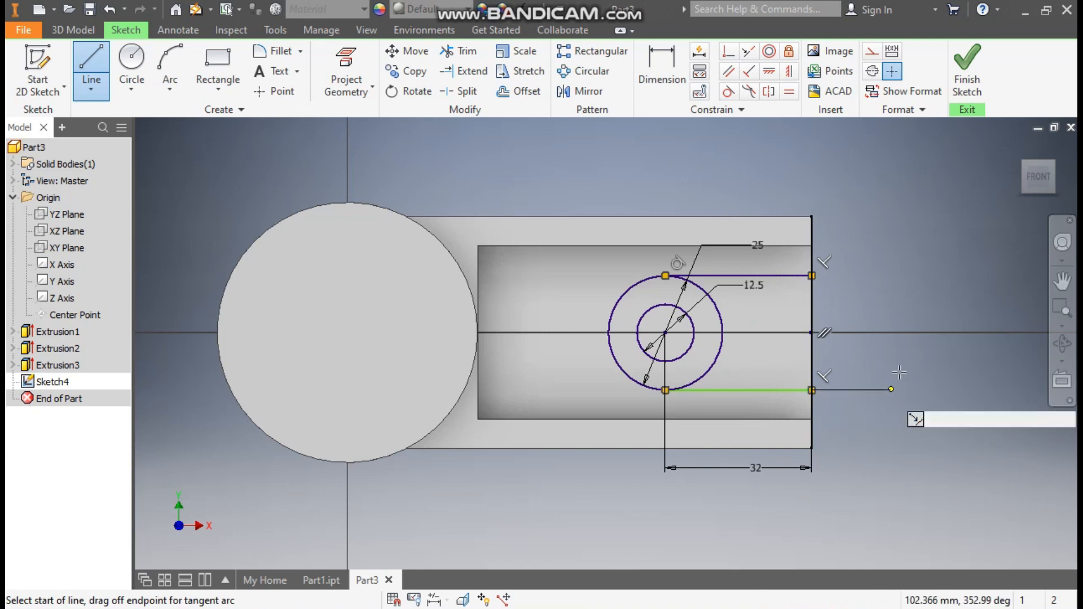
- Draw horizontal lines from the inner circle's top and bottom to the right edge
click(665, 303)
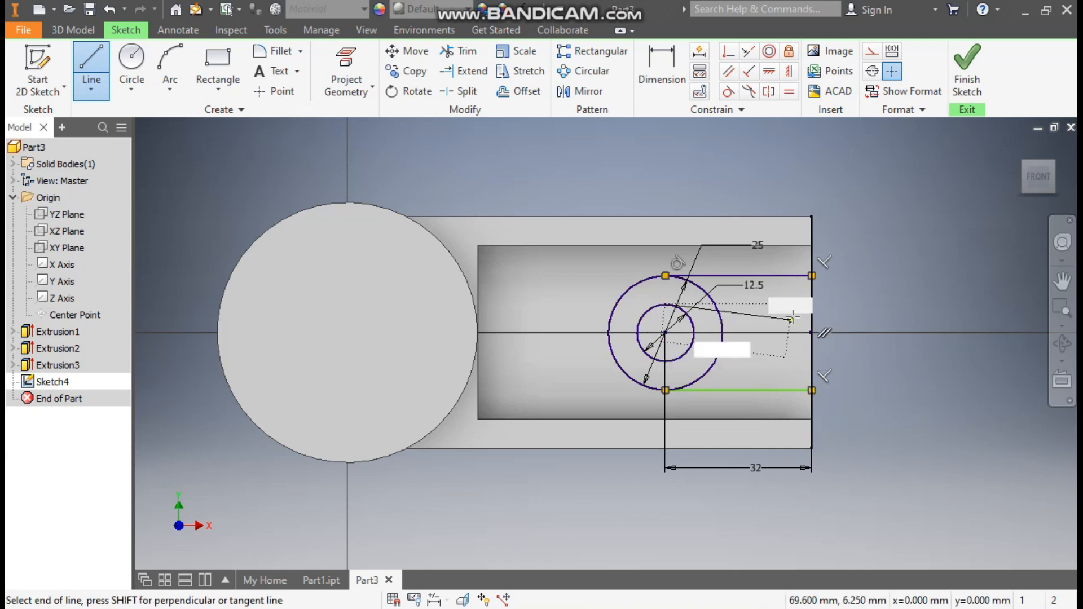
click(813, 304)
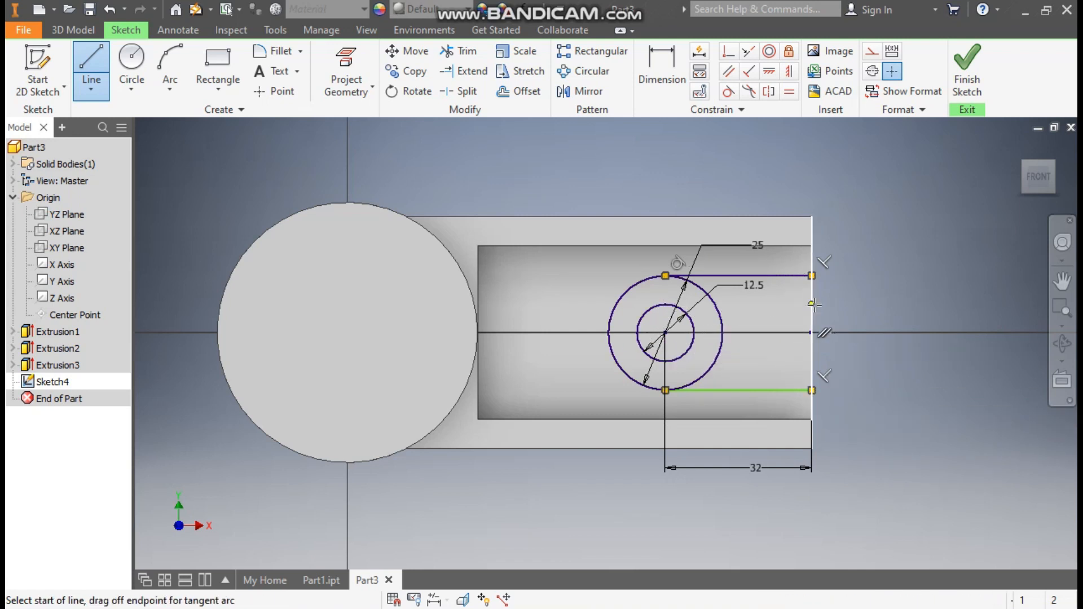
click(666, 361)
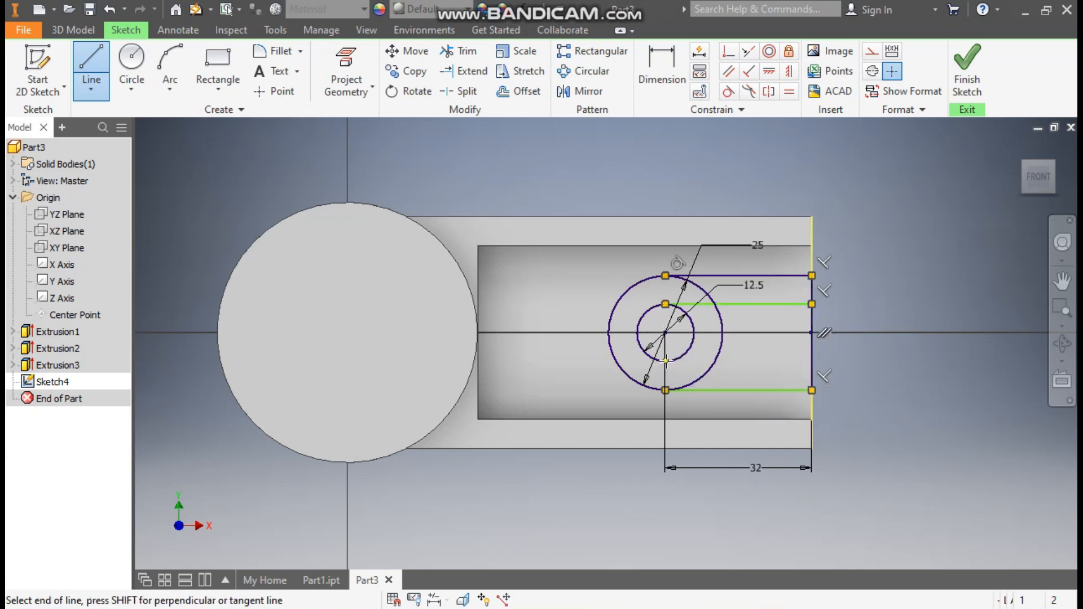
click(812, 361)
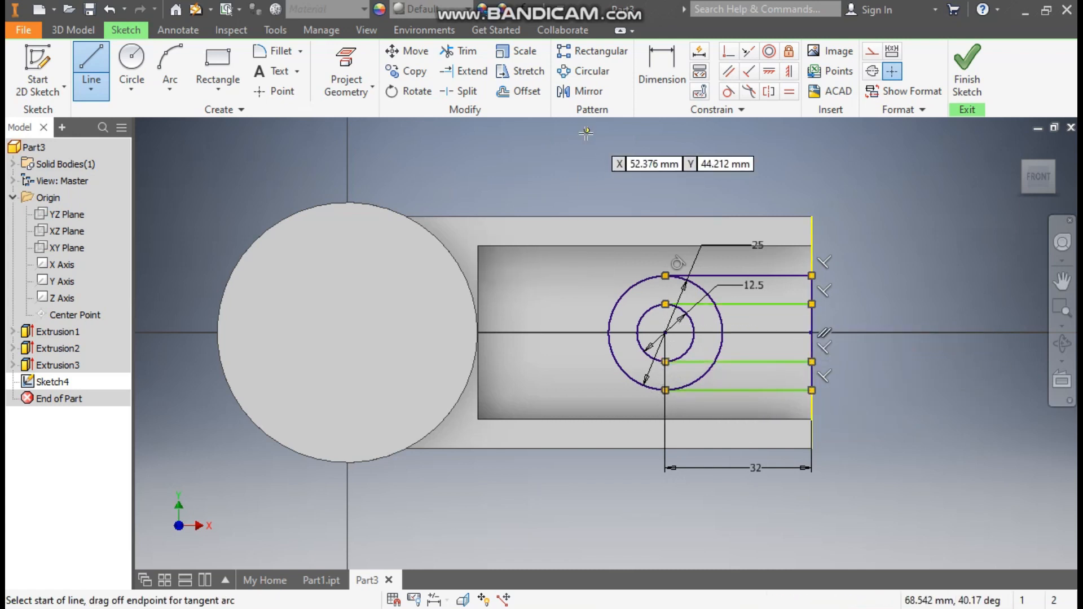
click(812, 304)
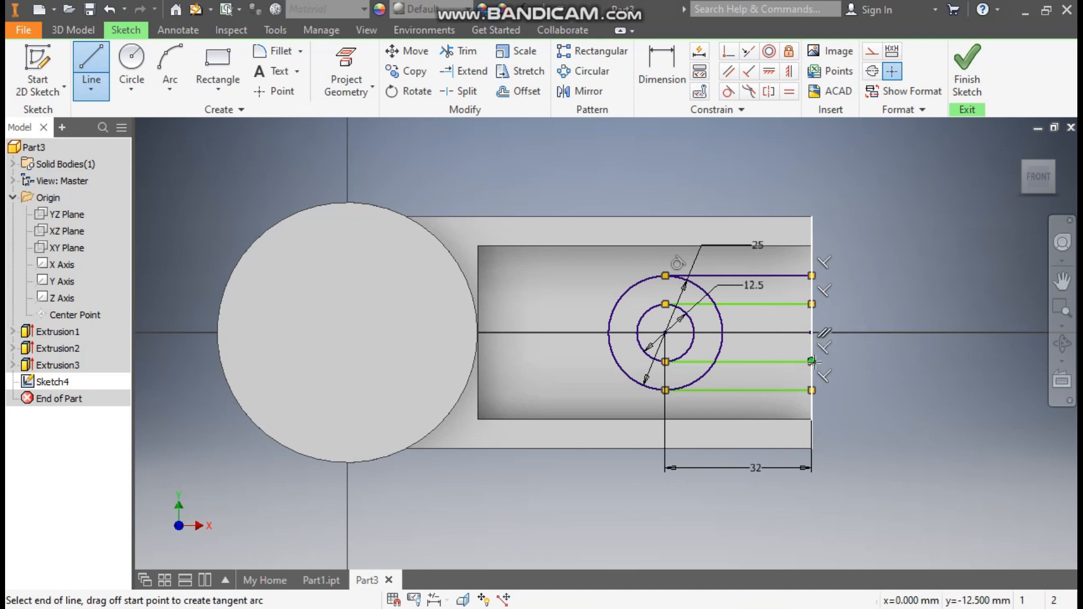
double_click(1032, 303)
key(Escape)
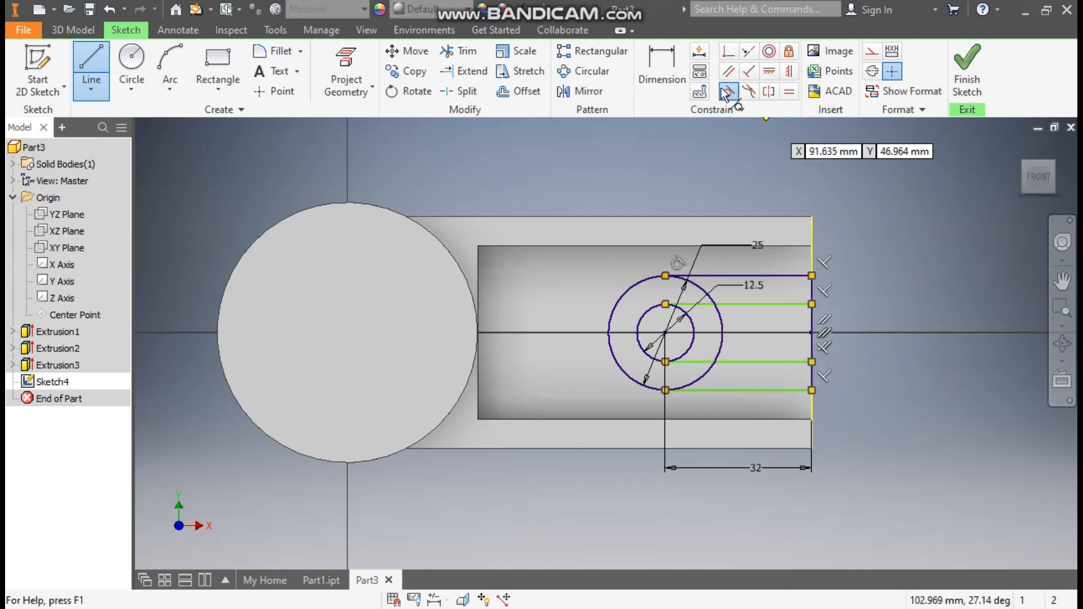
- Make the upper inner, lower inner and bottom outer lines tangent to their circles
click(726, 92)
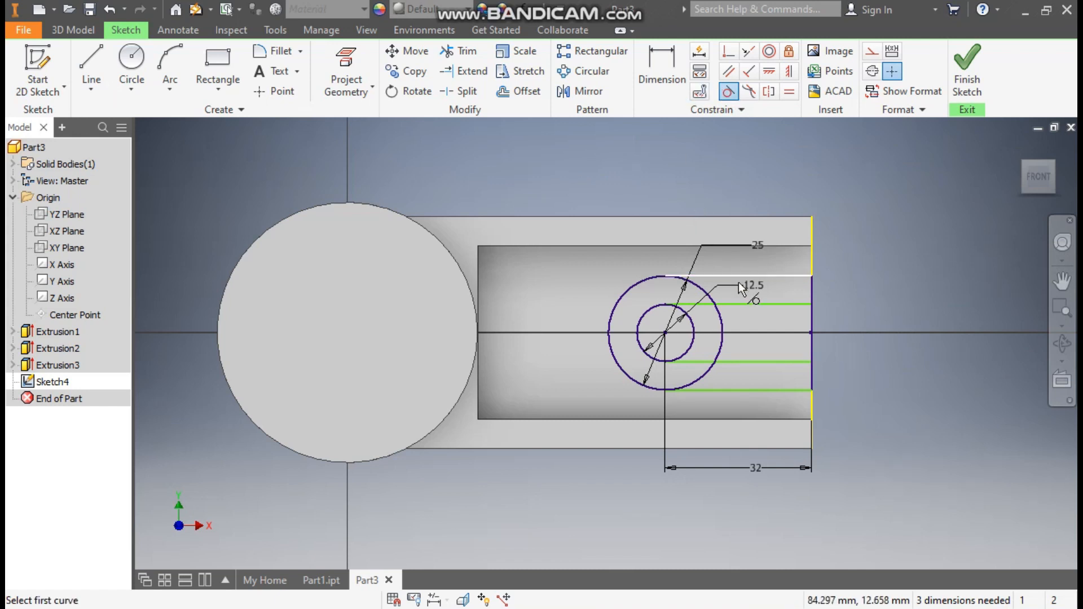
click(740, 304)
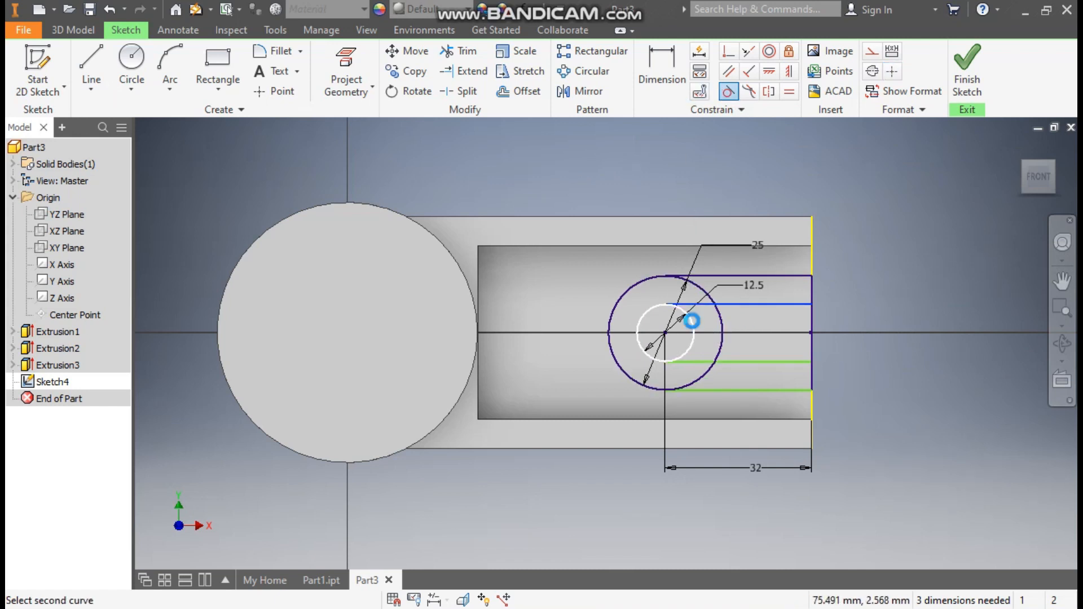
click(689, 315)
click(754, 361)
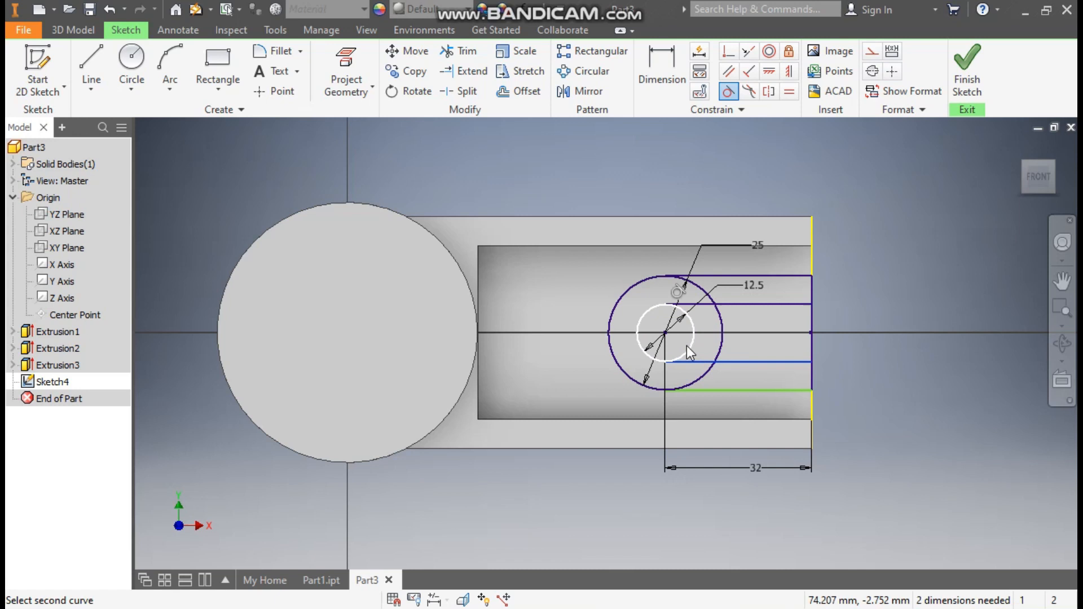
click(688, 348)
click(754, 390)
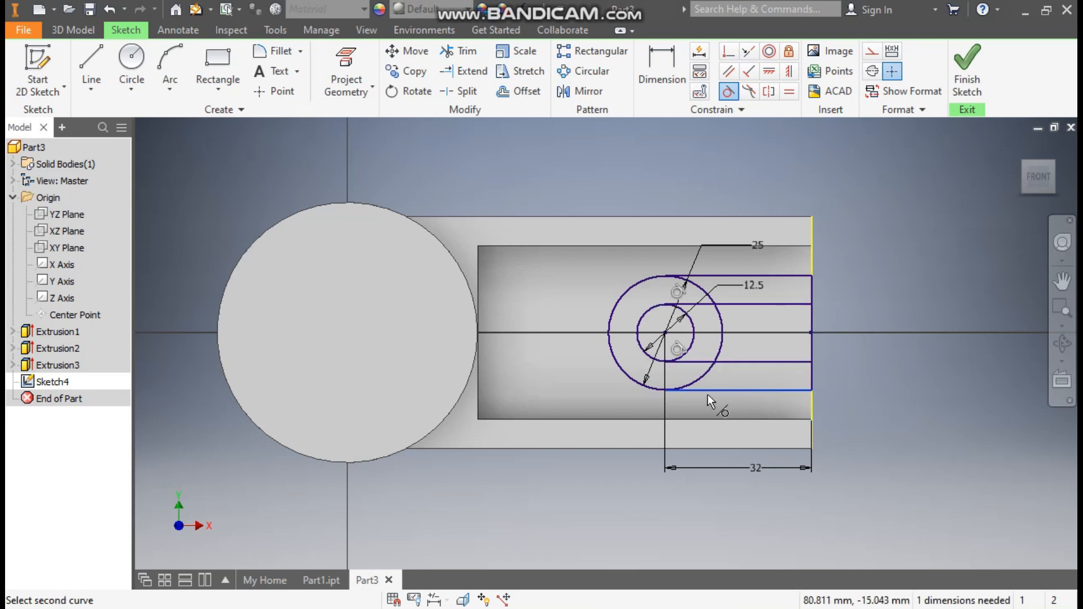
click(702, 377)
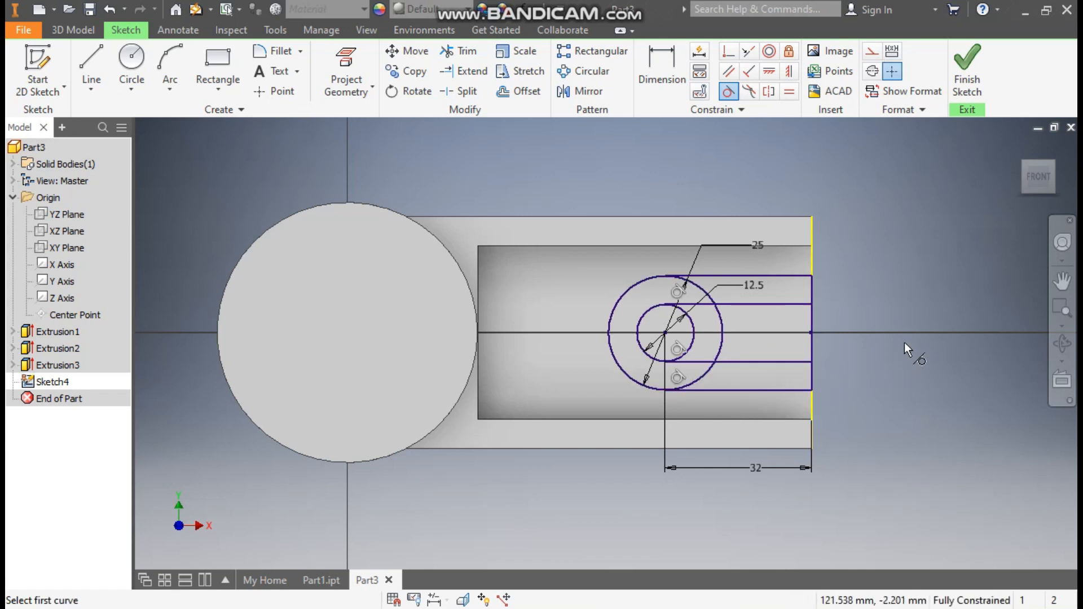
- Trim away the right arcs of the outer and inner circles and finish the sketch
click(460, 51)
click(705, 291)
click(722, 325)
click(713, 368)
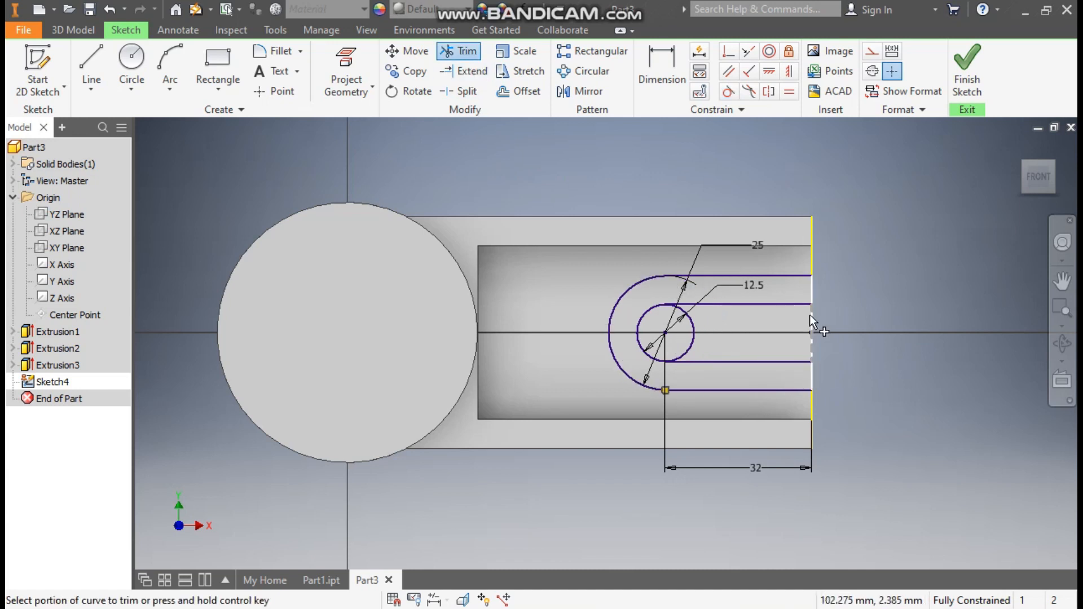
click(690, 342)
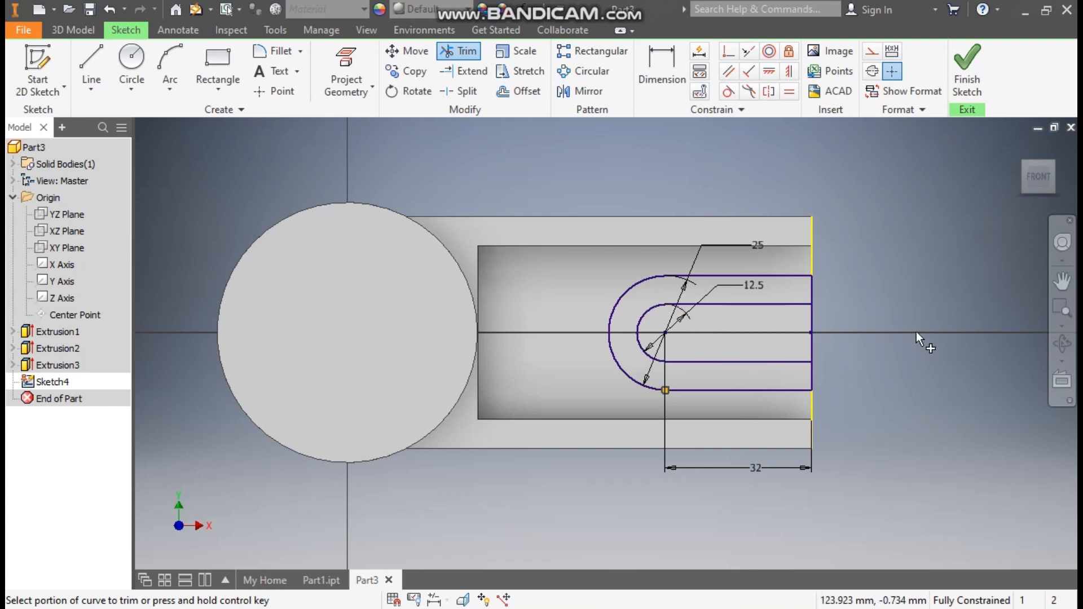
click(967, 67)
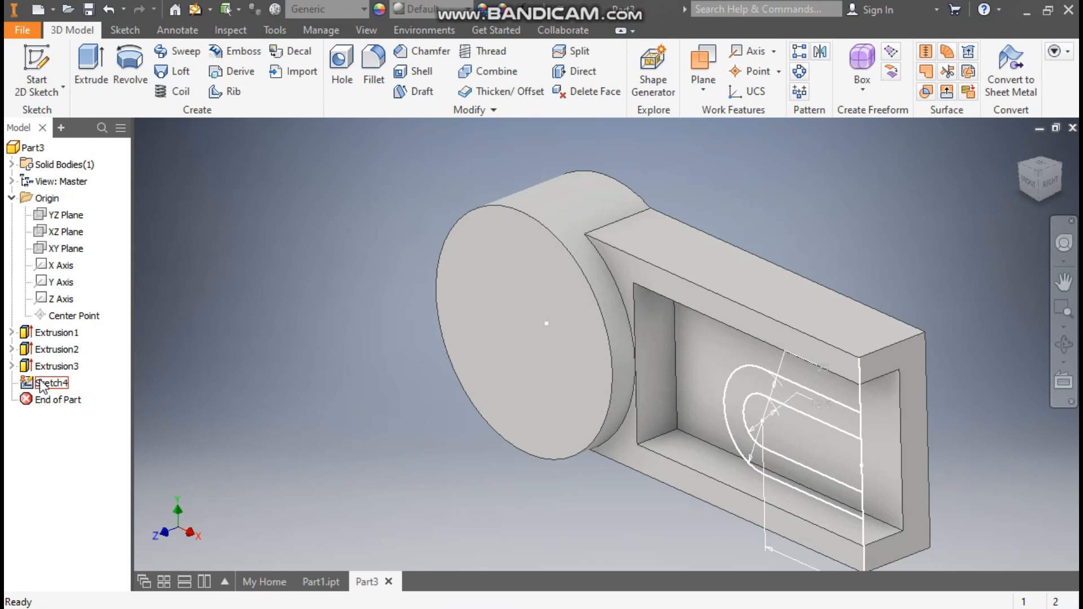
- Reopen Sketch4, convert its vertical edge lines to construction geometry, and finish it
double_click(41, 383)
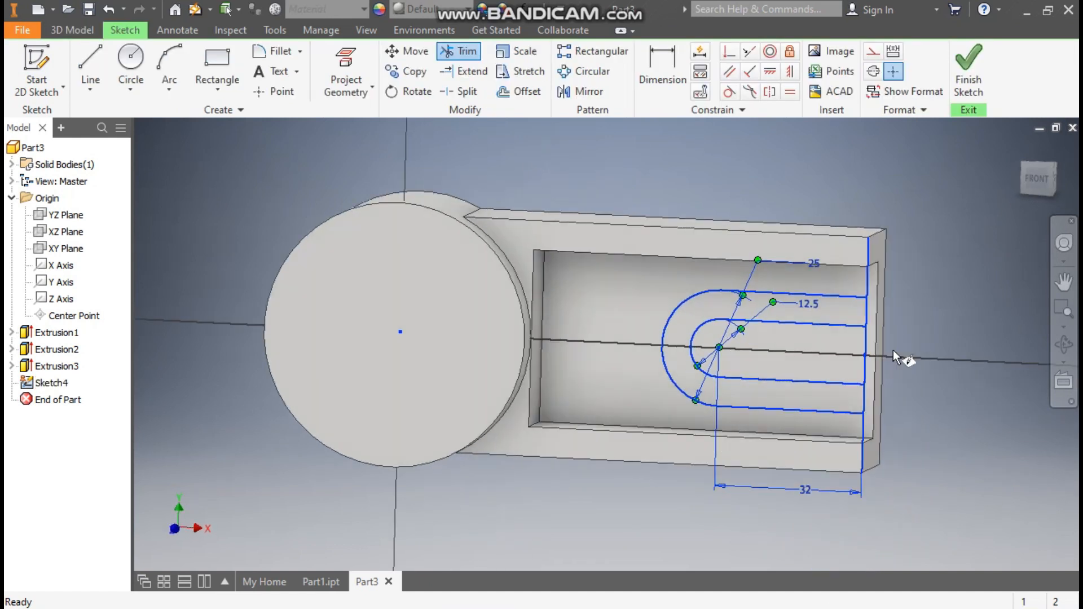
click(796, 237)
click(873, 52)
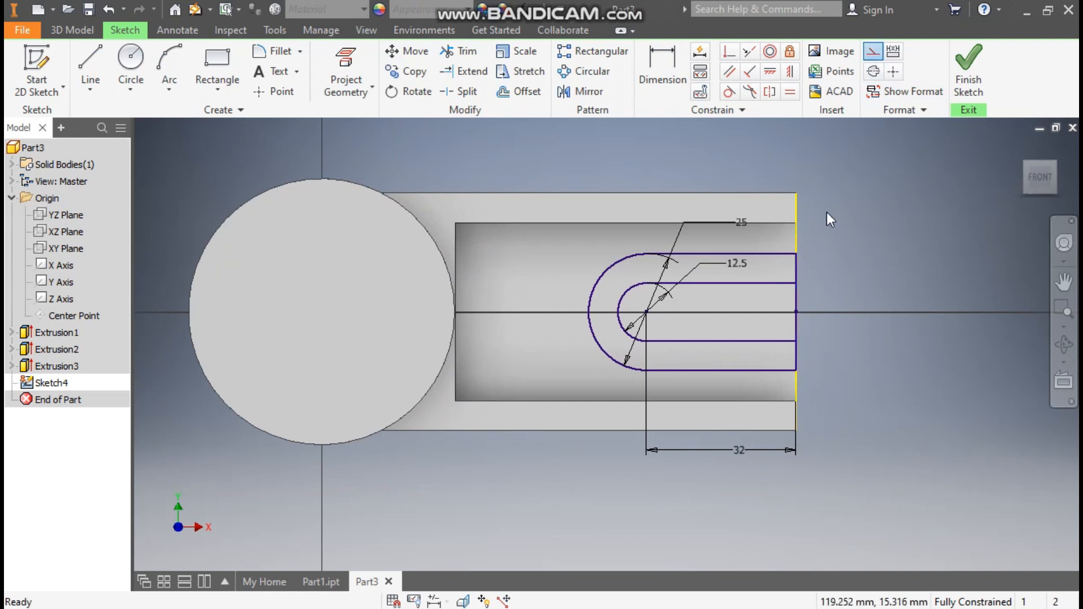
click(799, 204)
click(799, 204)
click(873, 54)
click(857, 258)
scroll(803, 296, up, 3)
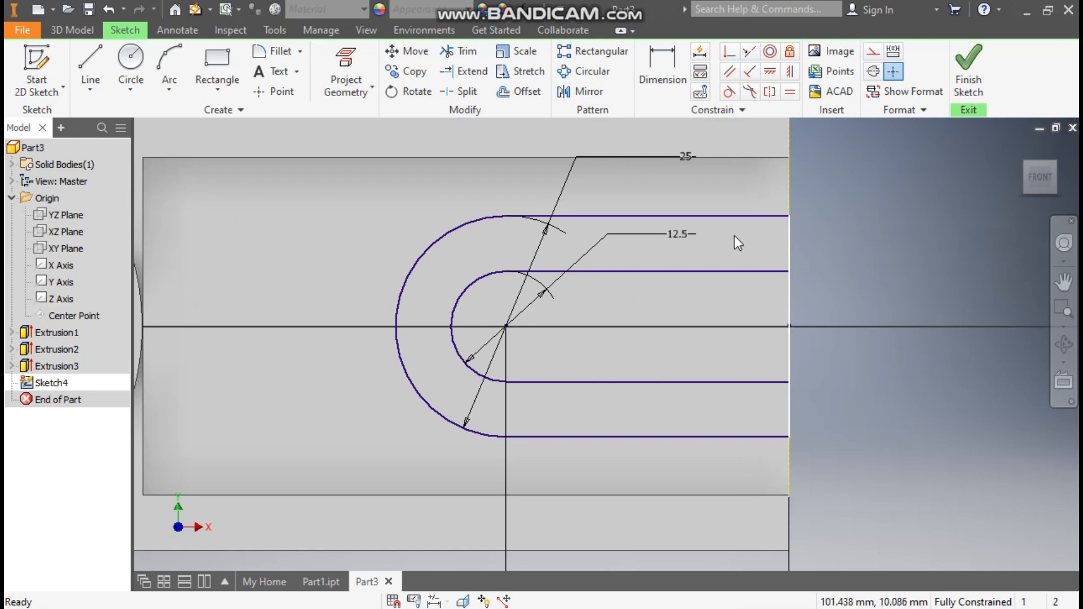
click(969, 71)
- Extrude the U-shaped ring profile 11.4 mm in the opposite direction
click(90, 67)
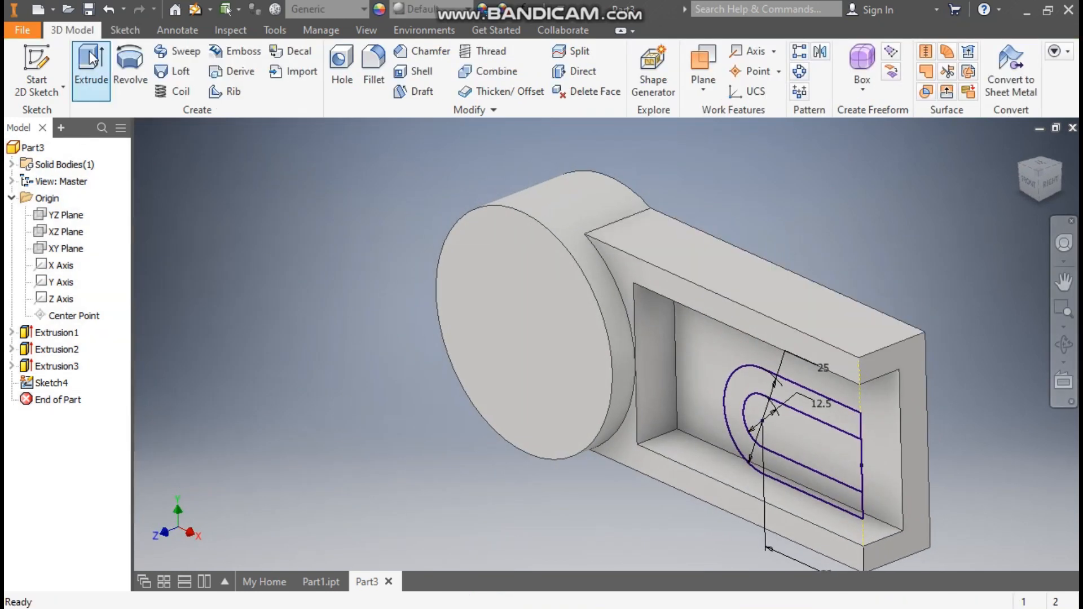
click(780, 393)
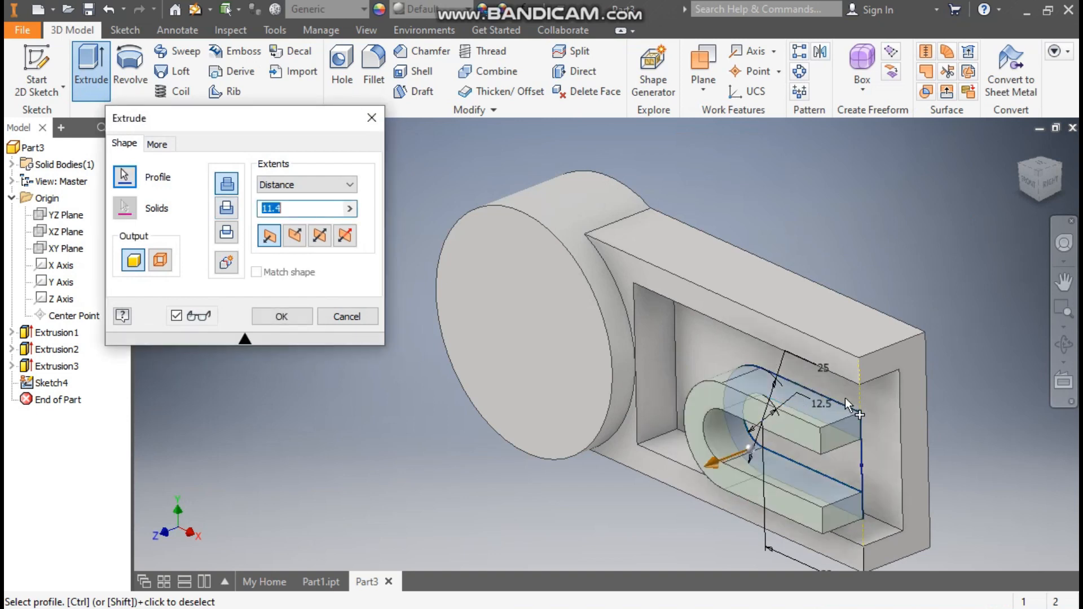
click(294, 235)
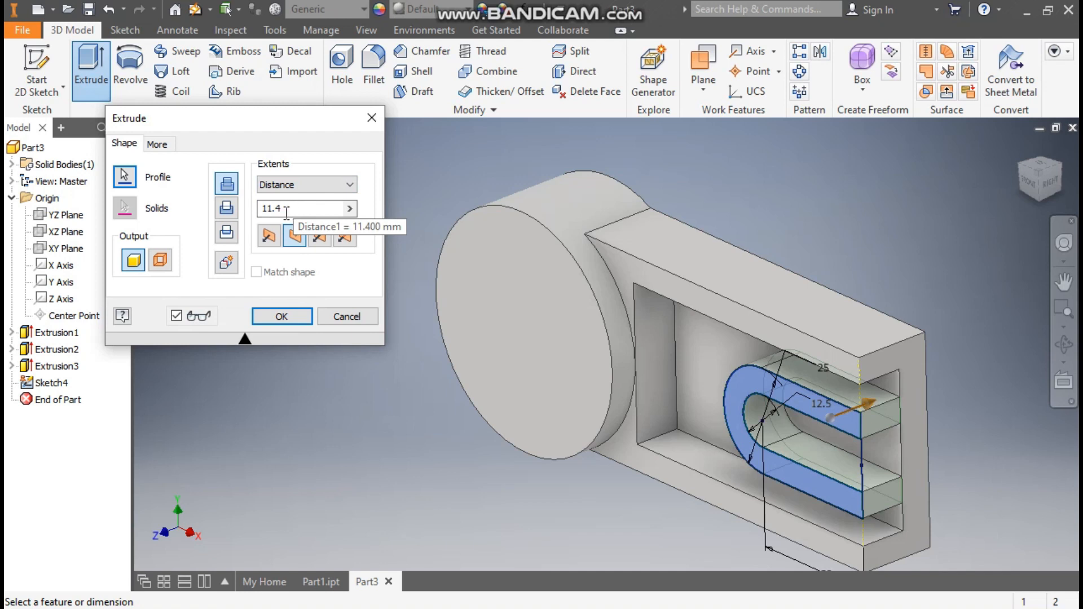
click(282, 317)
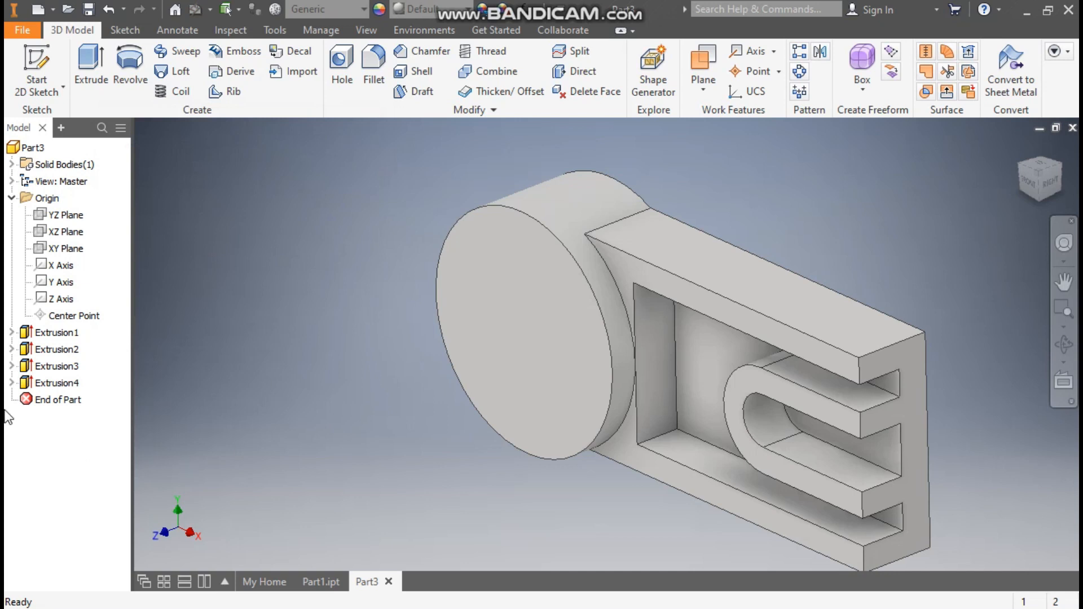
- Share Sketch4 from under Extrusion4 so it can be reused
click(11, 383)
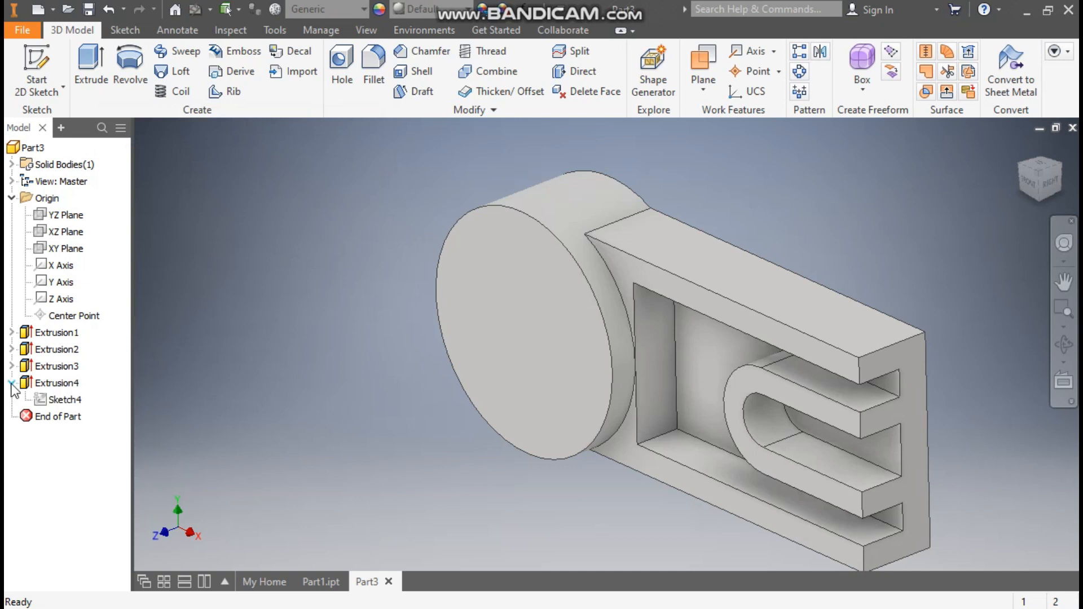
click(57, 401)
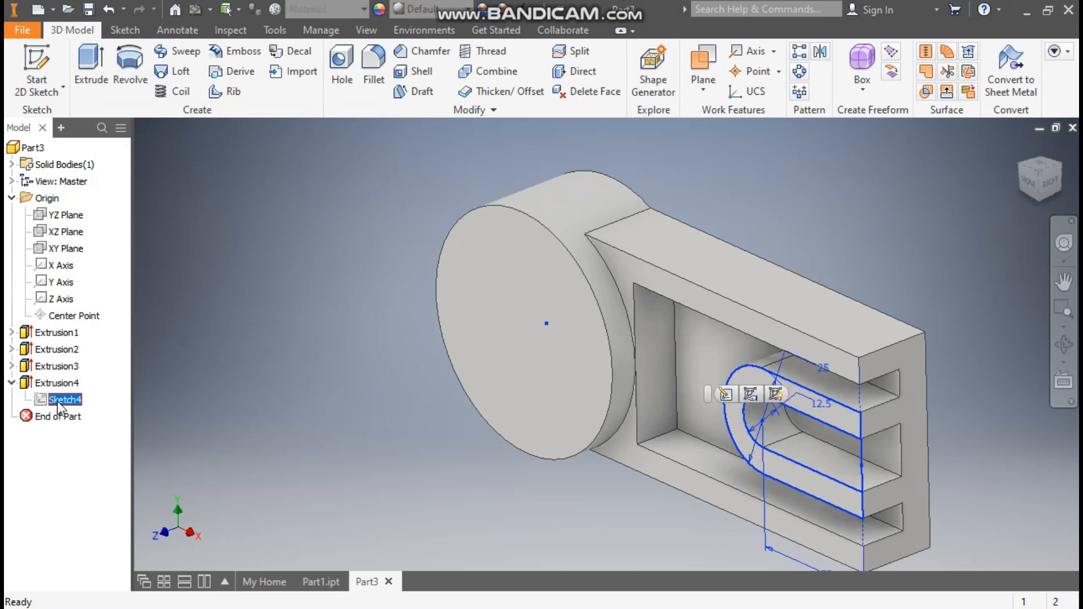
click(778, 397)
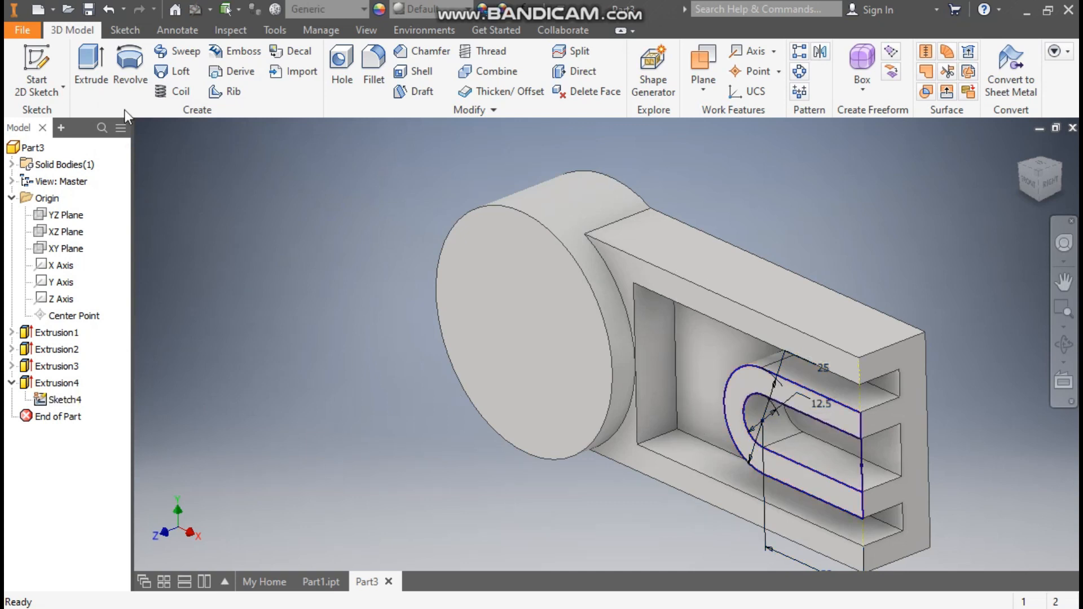
- Cut the inner slot region through all material with Extents set to All
click(91, 62)
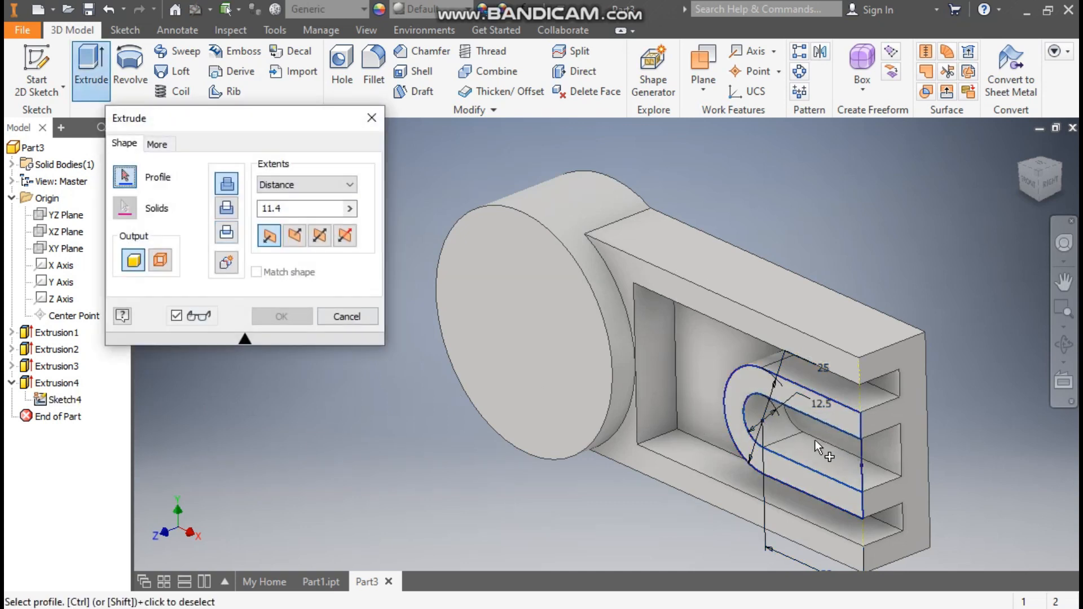
click(838, 442)
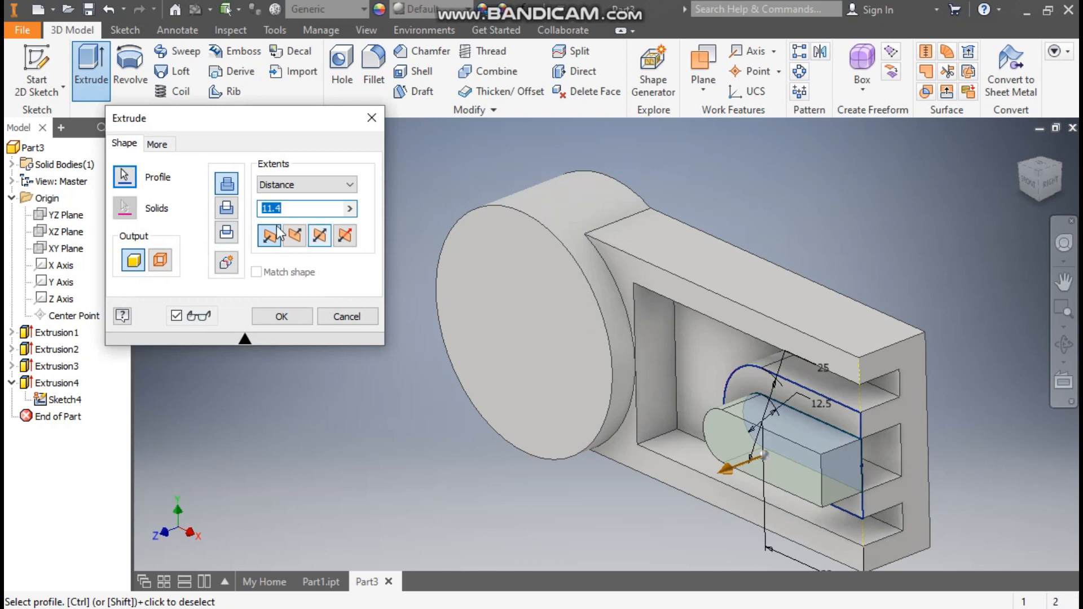
click(226, 208)
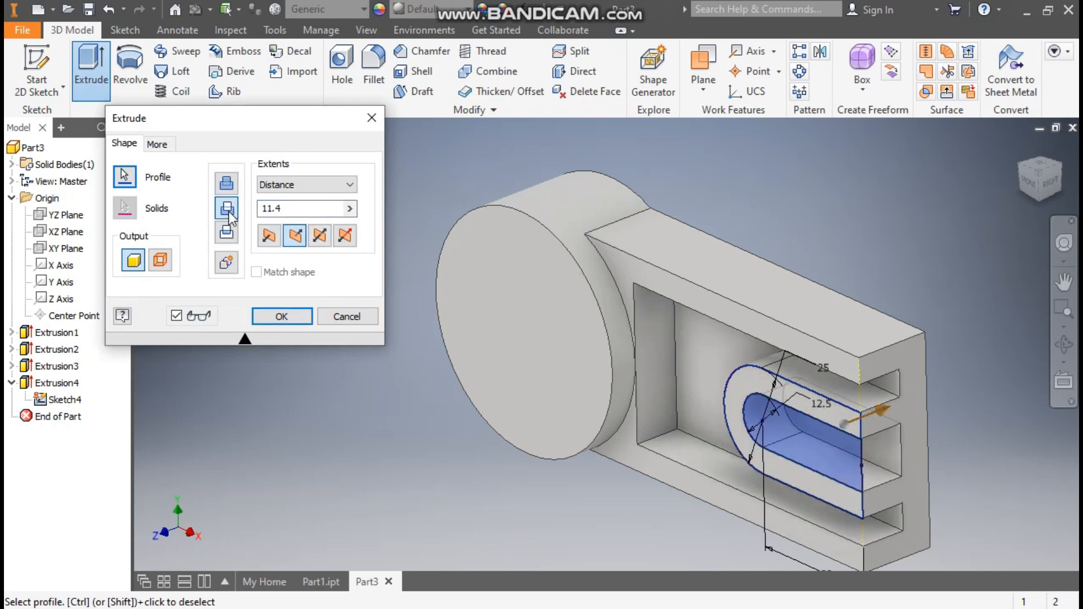
click(306, 182)
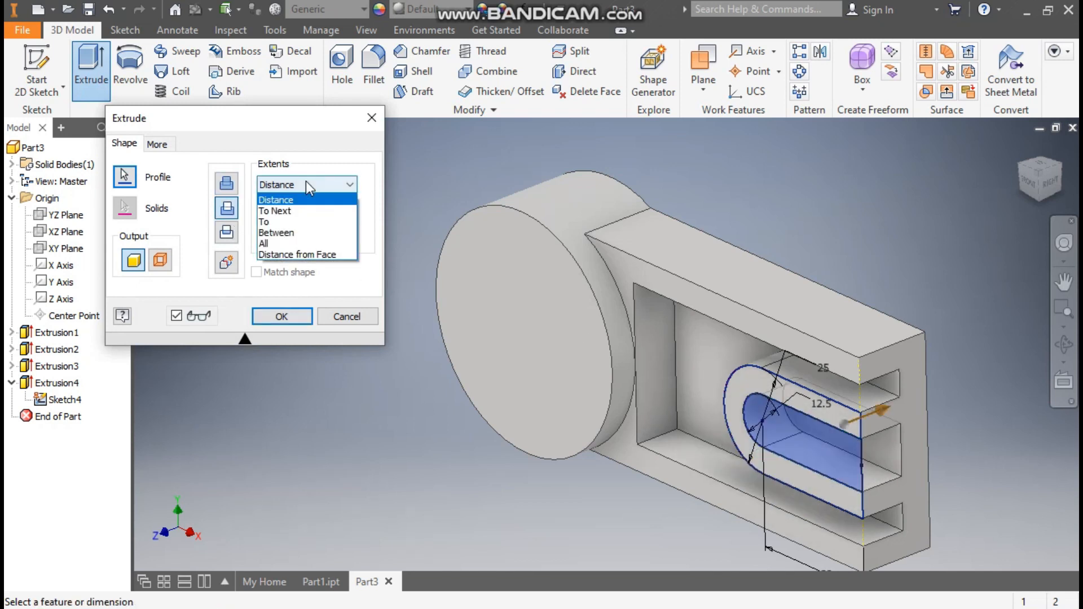
click(285, 243)
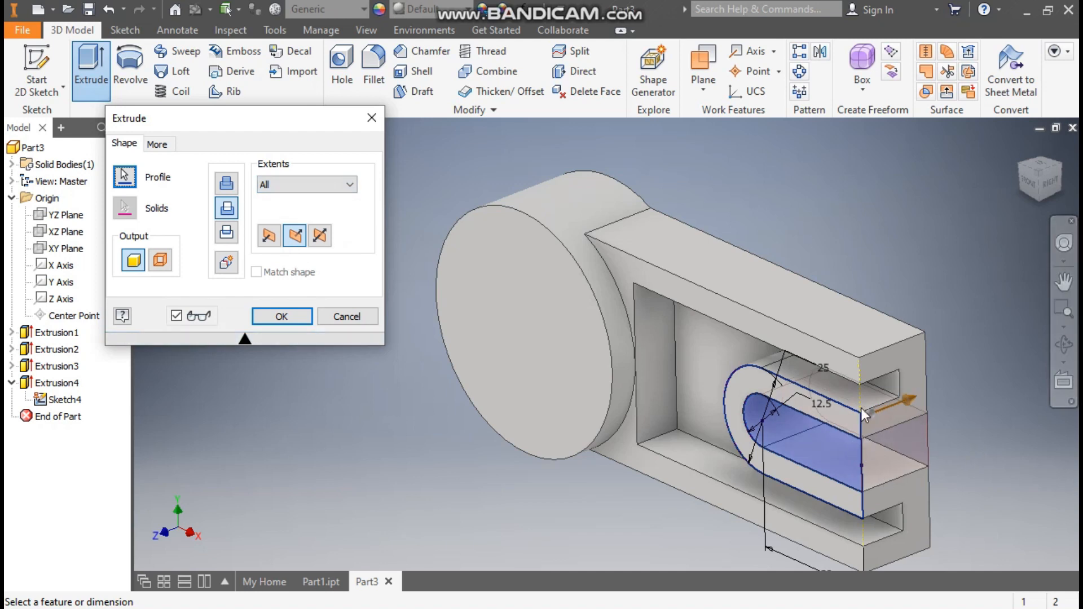
click(282, 316)
middle_drag(403, 421, 358, 374)
- Hide the shared Sketch4, compare against Part1.ipt, and select the upper fork tip's outer edge
click(65, 416)
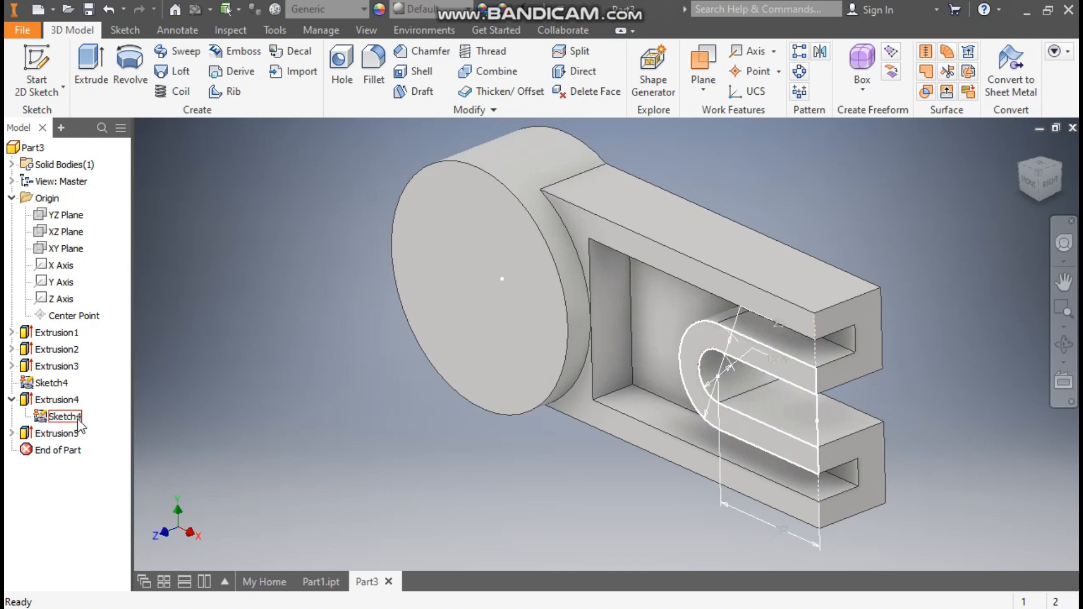
click(779, 351)
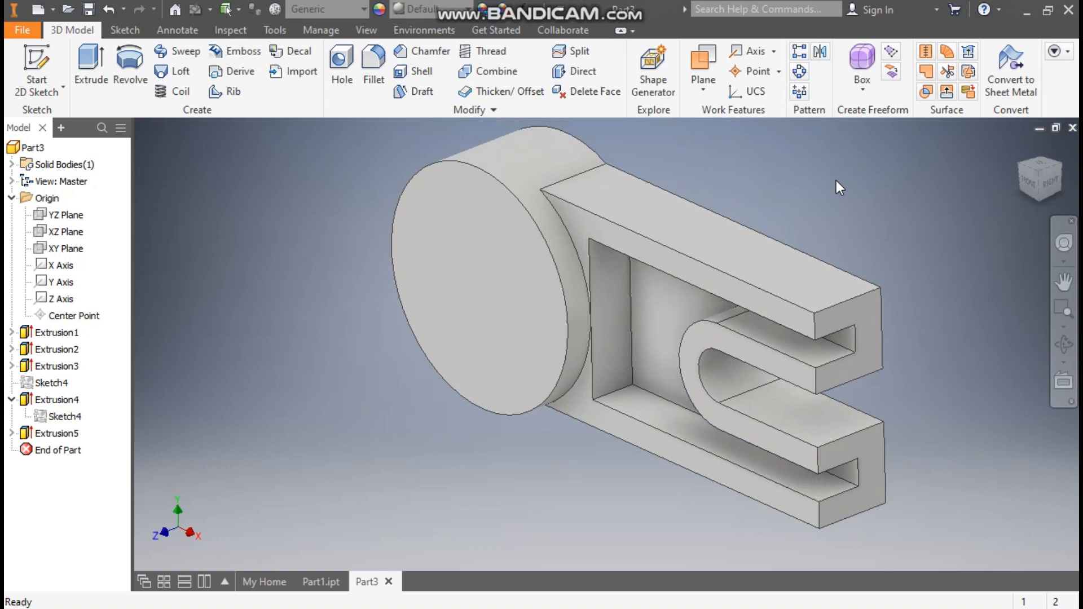
click(328, 583)
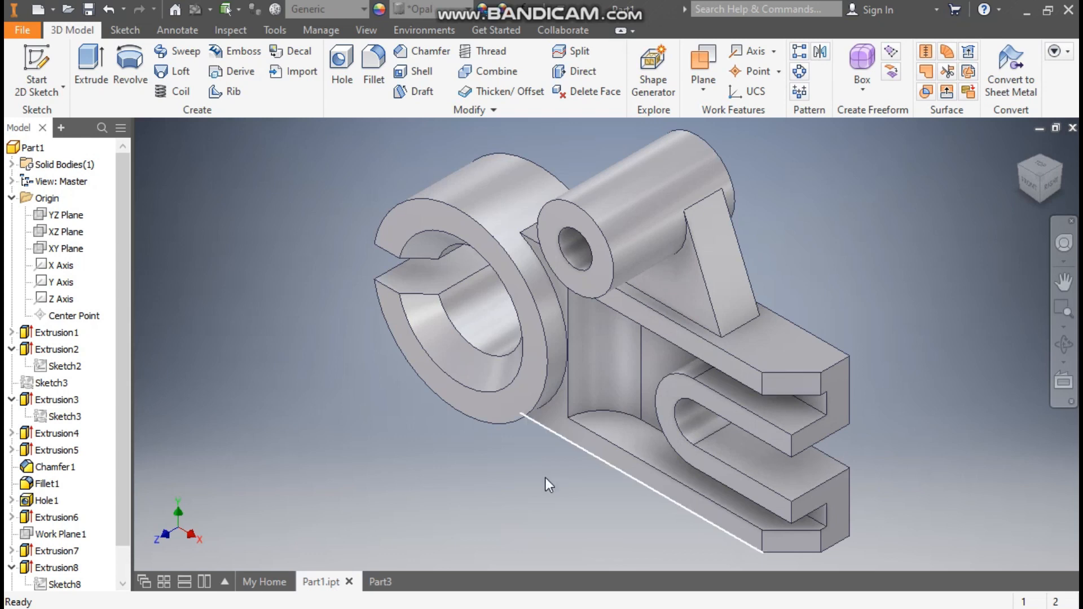
click(380, 582)
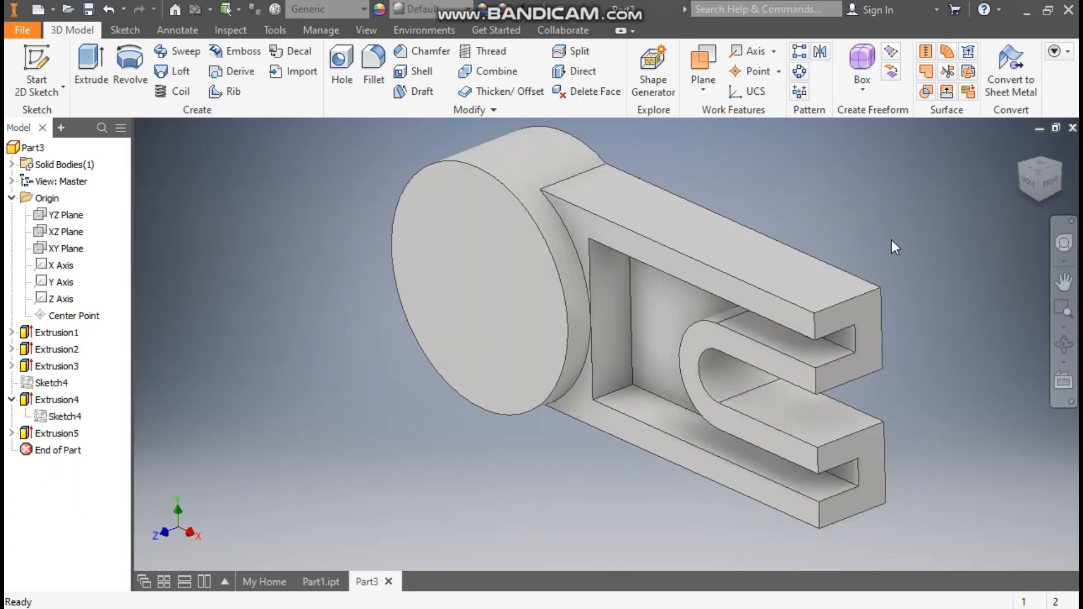
click(815, 331)
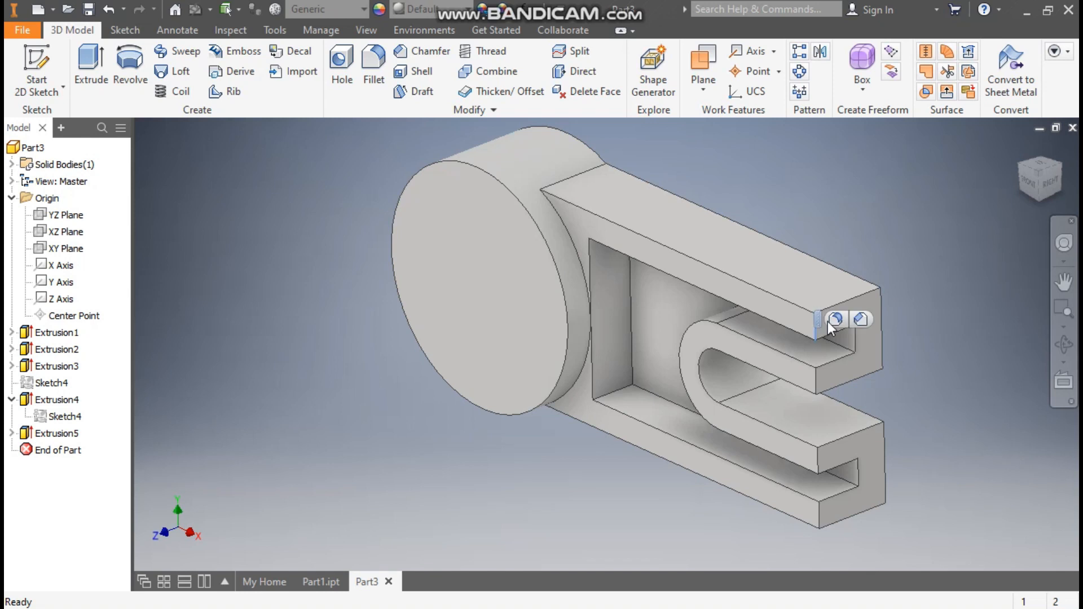
- Chamfer the outer vertical edges of both fork tips by 9.5 mm
click(862, 320)
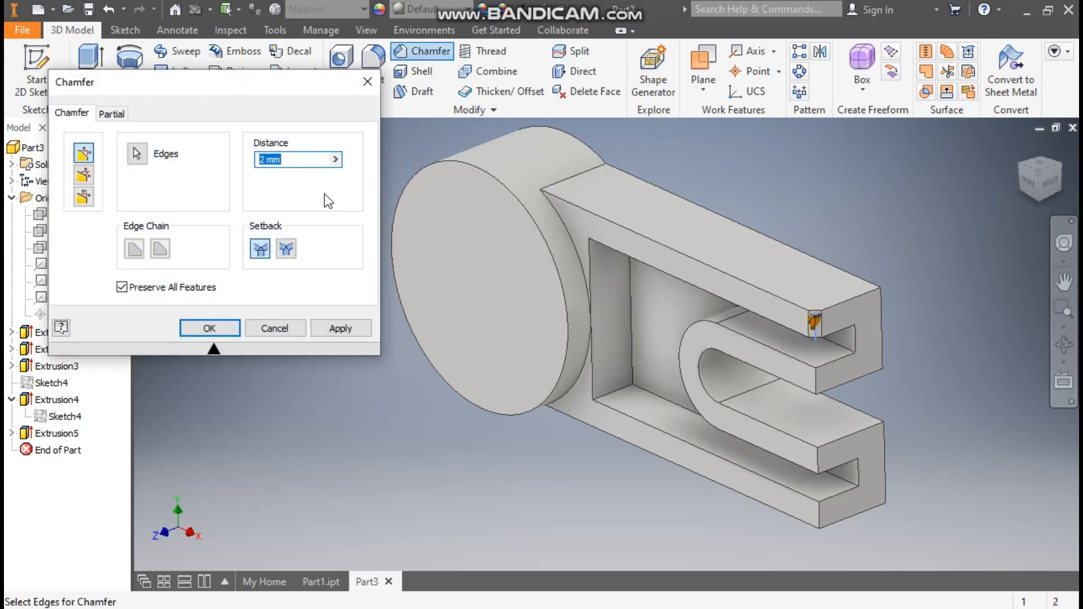
text(9.5)
click(817, 517)
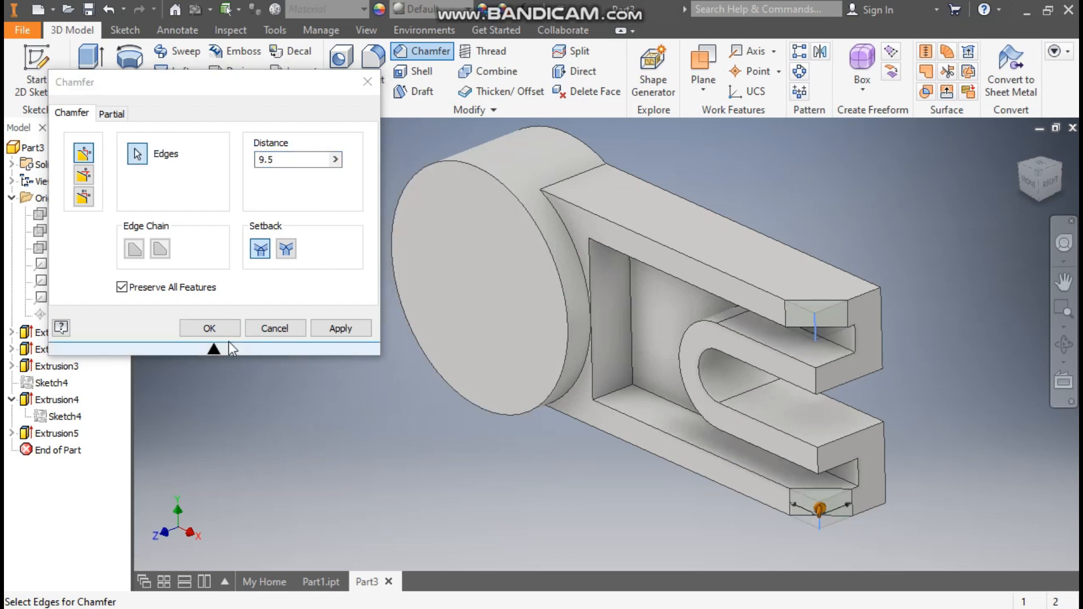
click(209, 328)
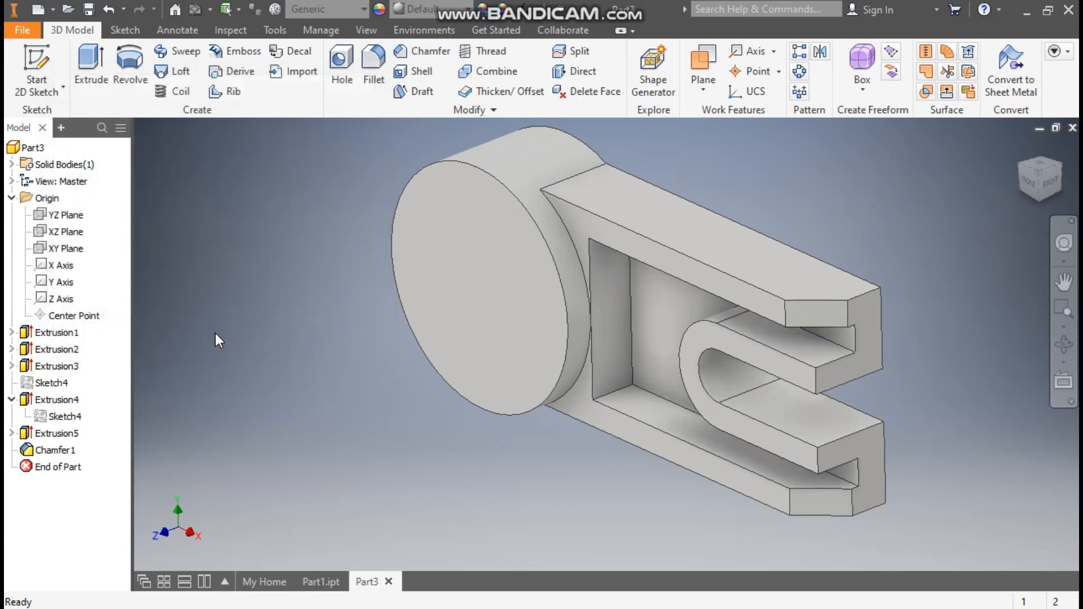
- Round the pocket's inner vertical corner with a 12.5 mm fillet, then compare with Part1.ipt
click(630, 286)
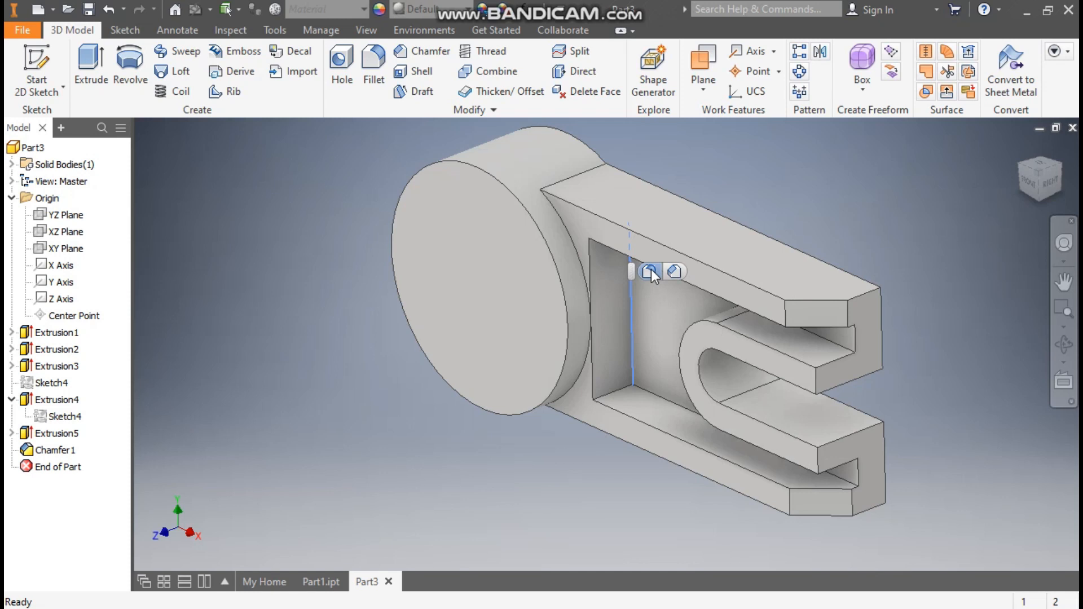
click(651, 271)
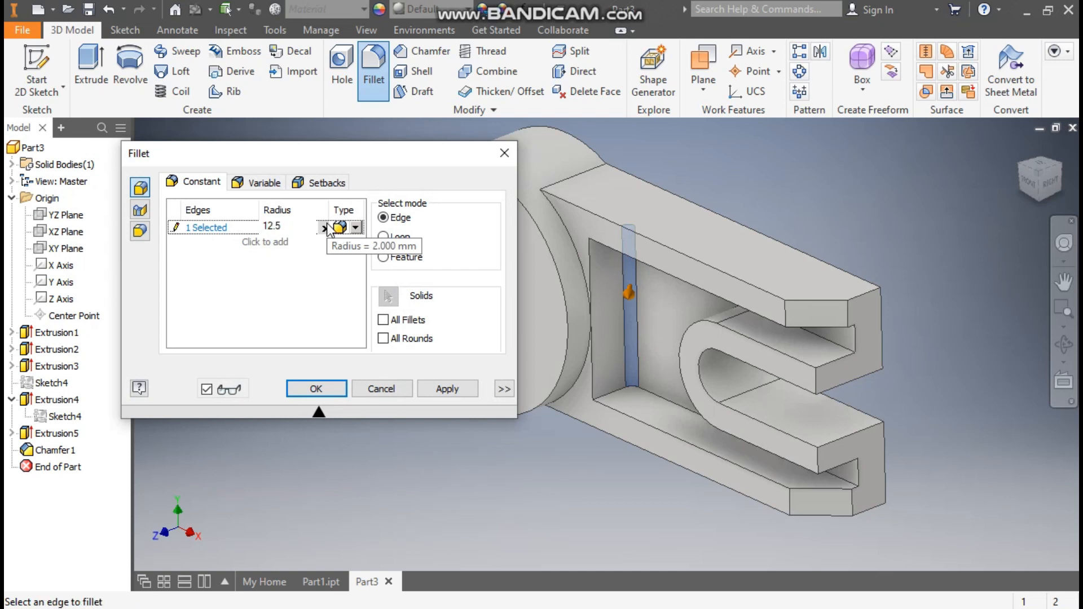
click(317, 388)
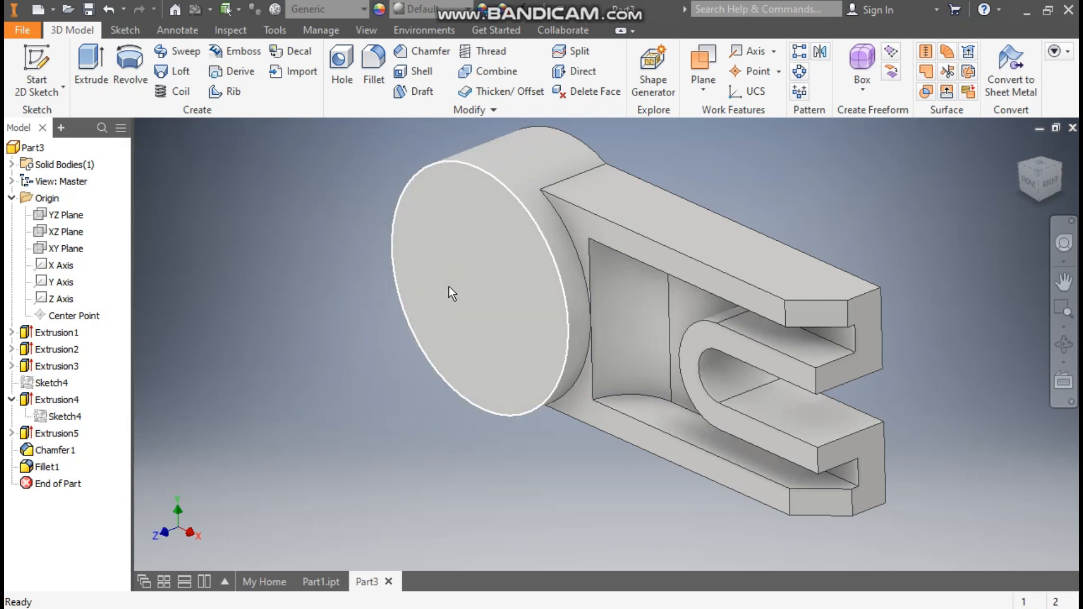
click(319, 582)
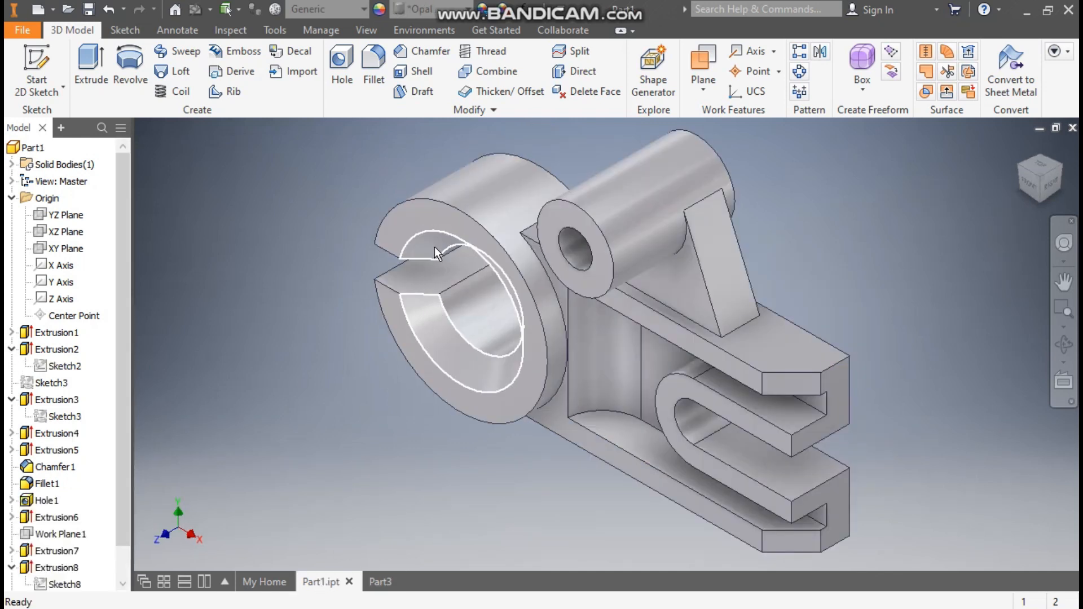
click(380, 582)
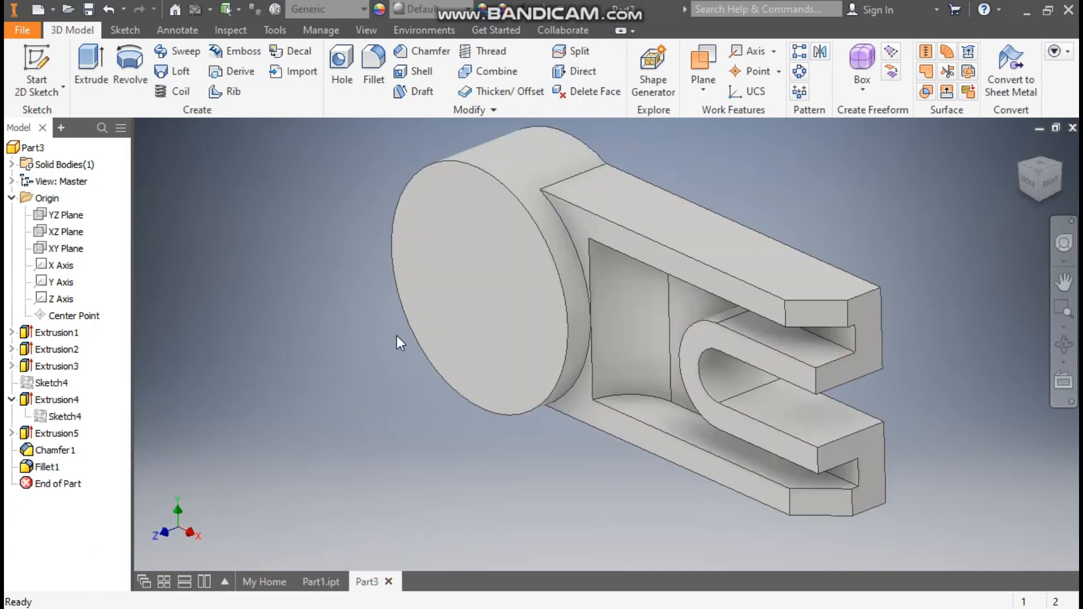
click(465, 222)
- Sketch a point at the centre of the cylinder's end face
click(587, 208)
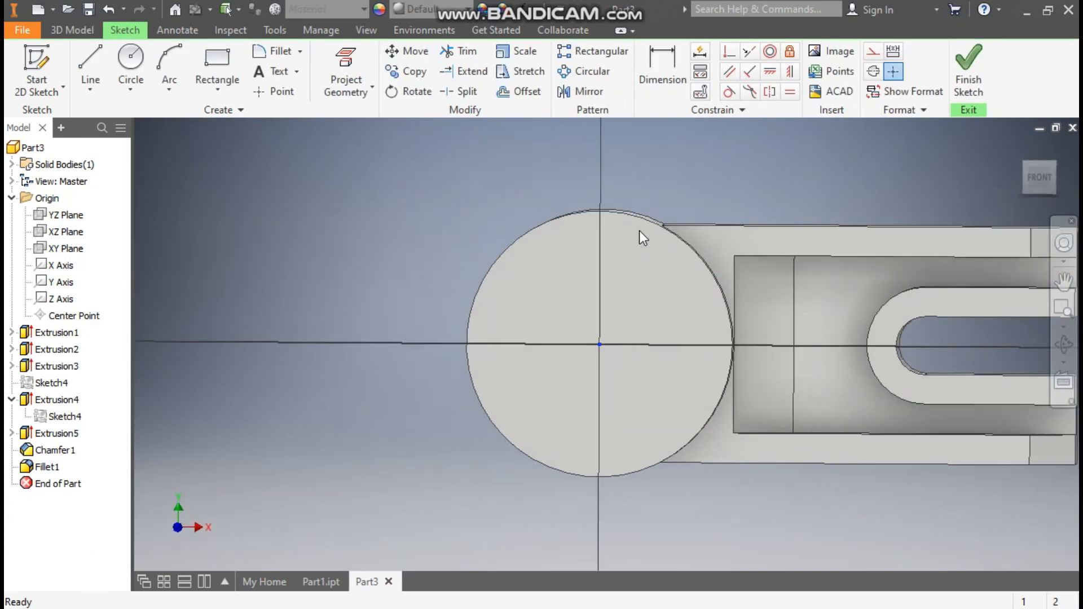
click(275, 91)
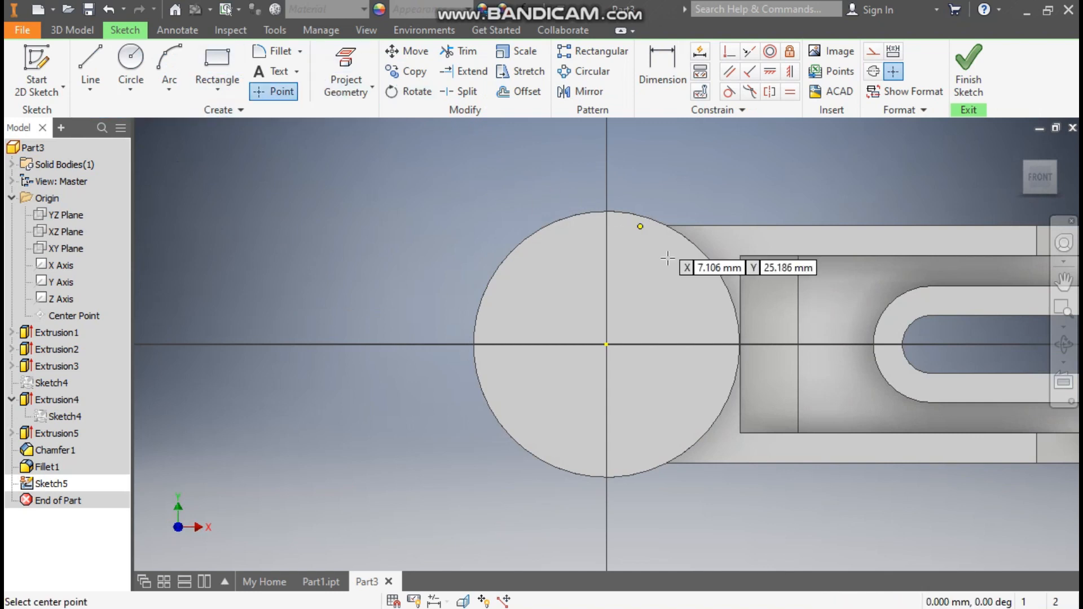
click(607, 345)
click(979, 83)
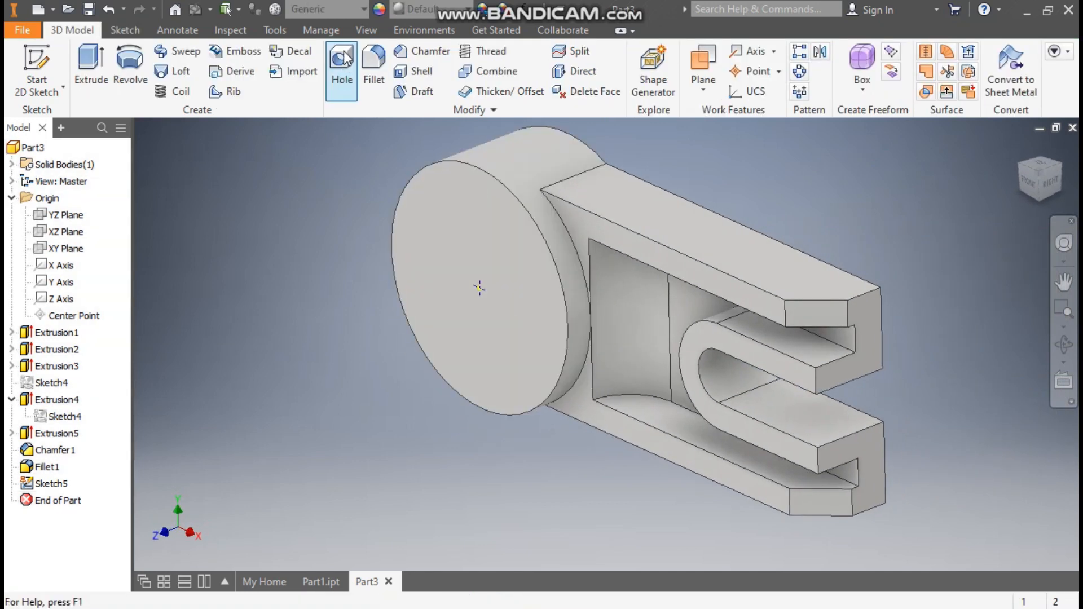
- Create a 28.5 mm hole with a 41 mm, 90° countersink at that point
click(343, 62)
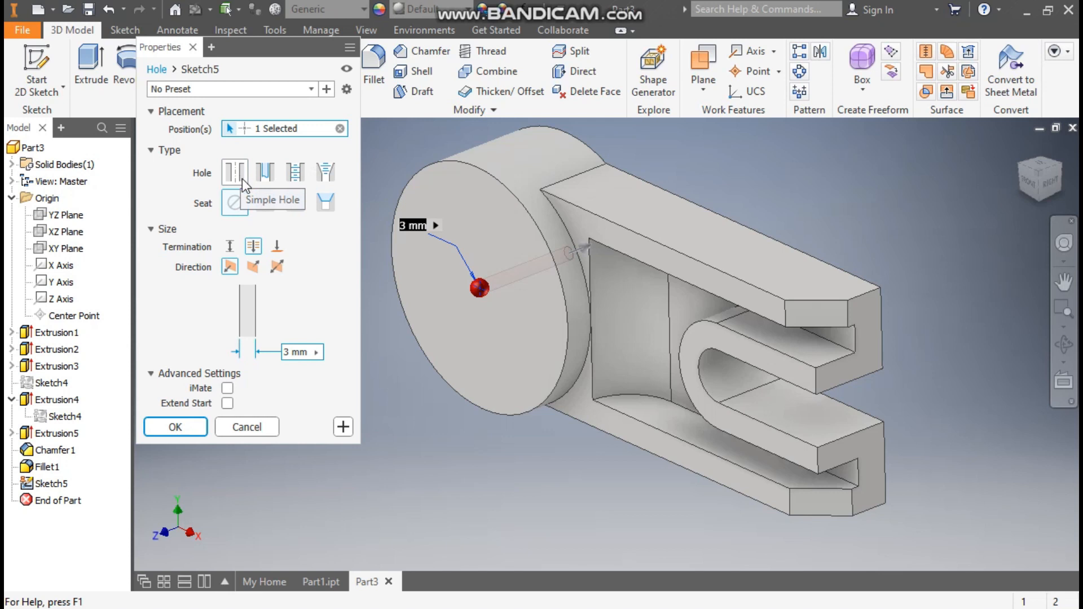
click(326, 205)
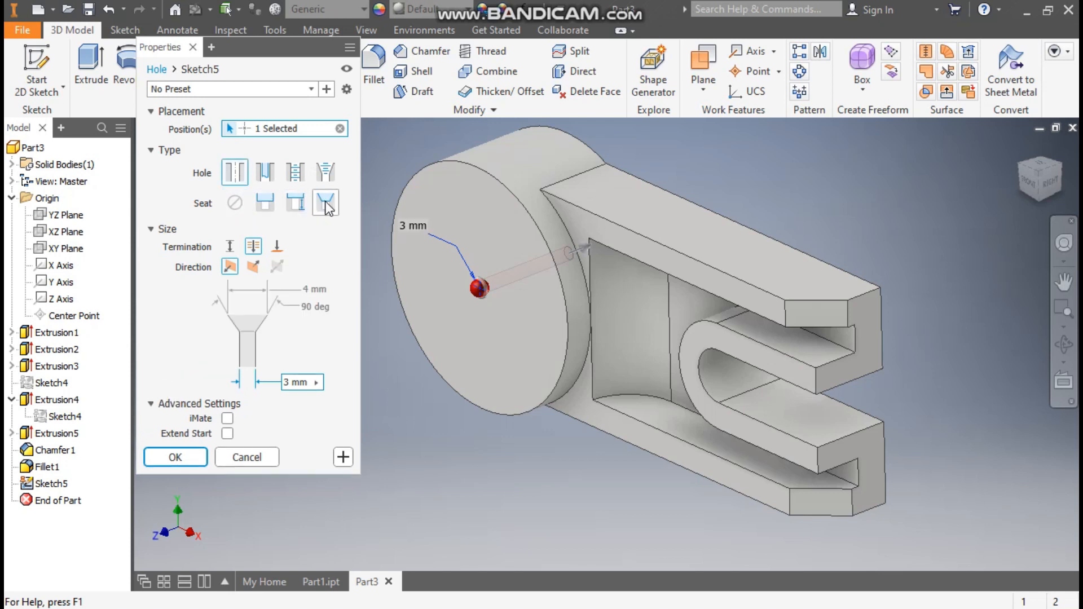
click(305, 289)
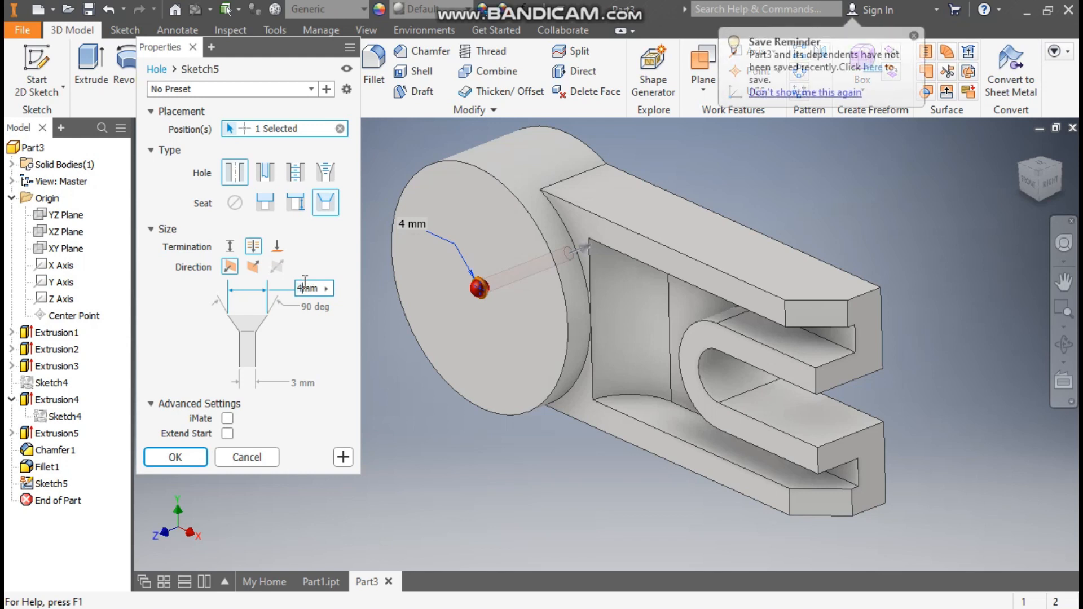
text(1)
click(300, 384)
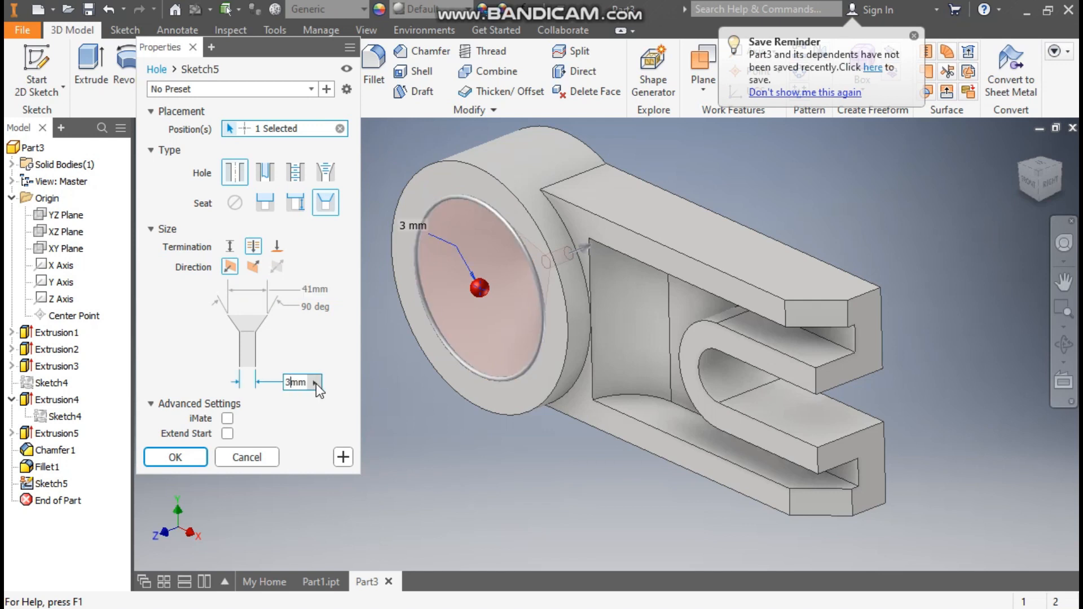
key(BackSpace)
text(28.5)
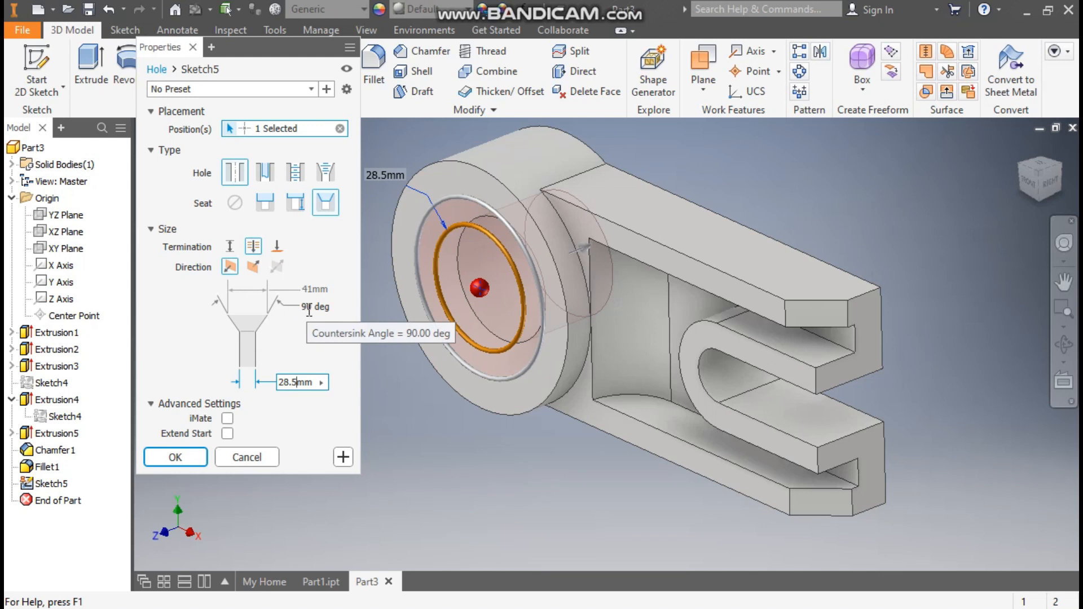
click(189, 456)
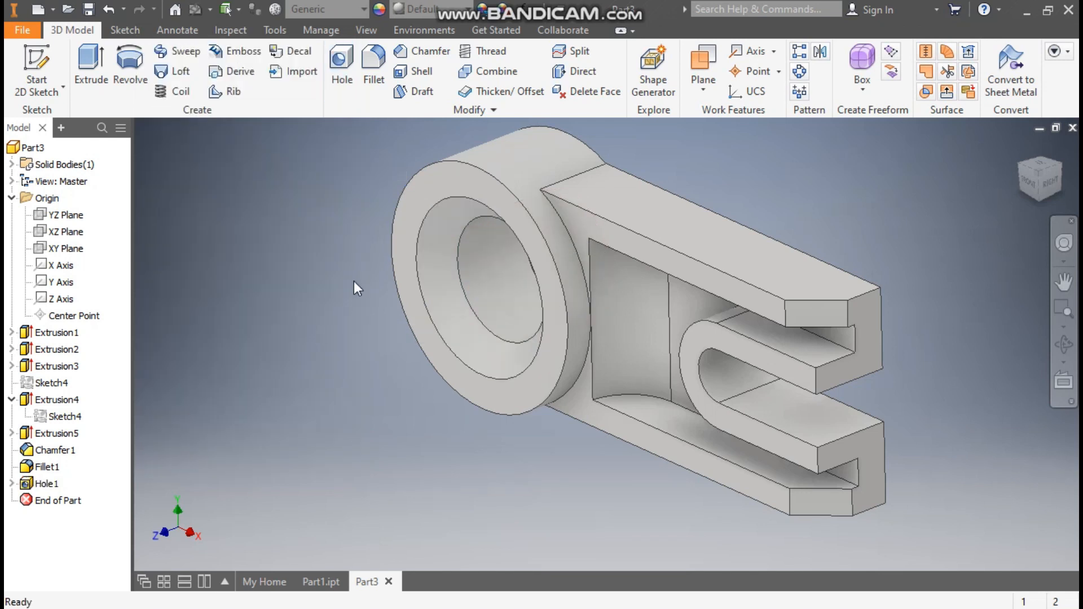
- Sketch a centre-point rectangle on the left side of the ring face
click(431, 195)
click(541, 174)
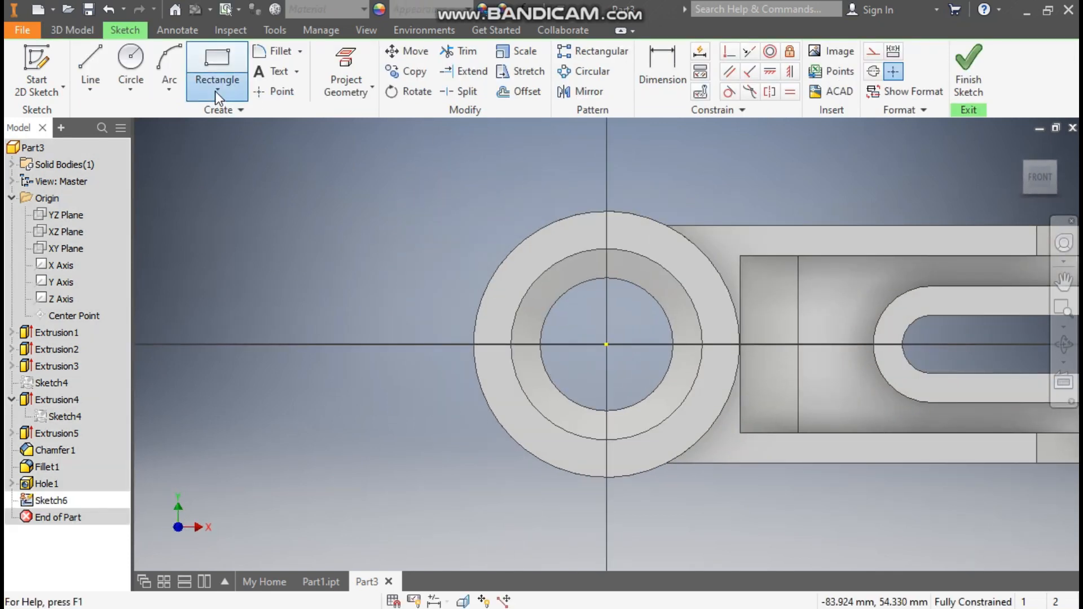
click(215, 92)
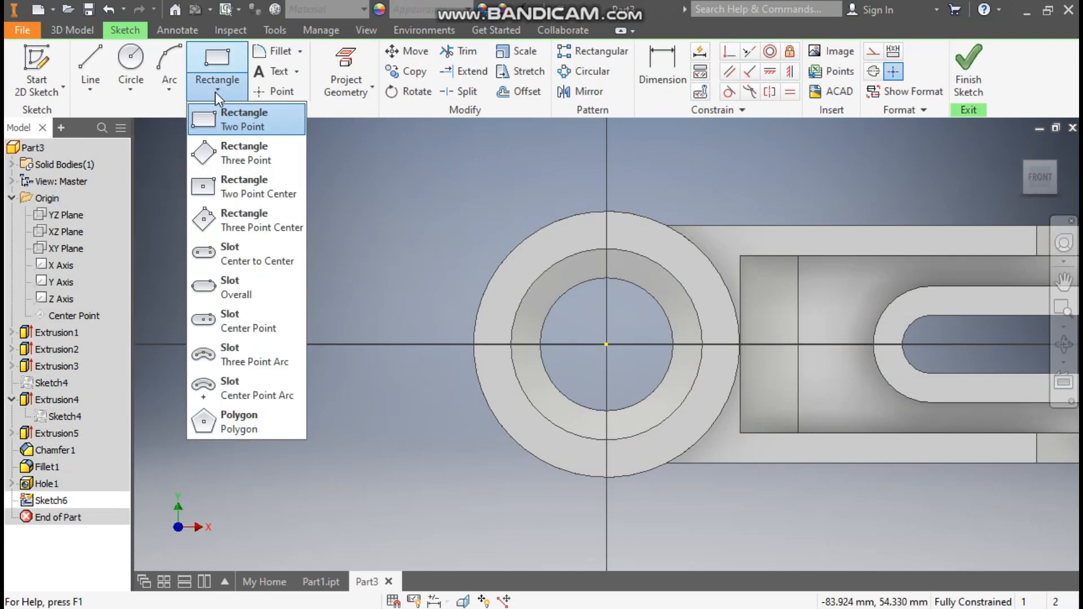
click(255, 190)
click(509, 344)
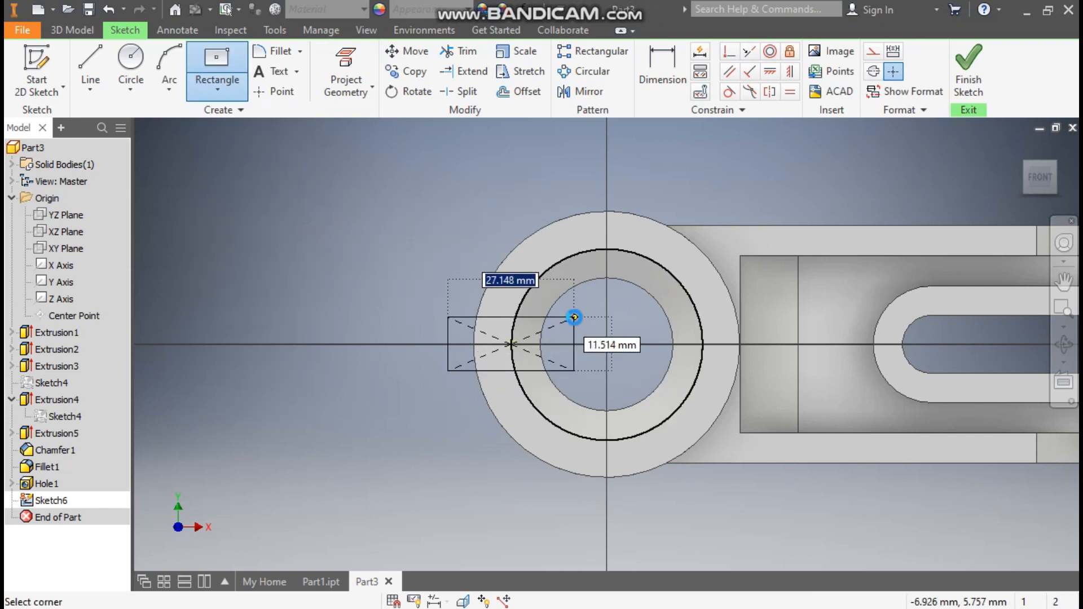
click(575, 317)
- Dimension the rectangle 10 mm high and 30 mm wide
click(652, 72)
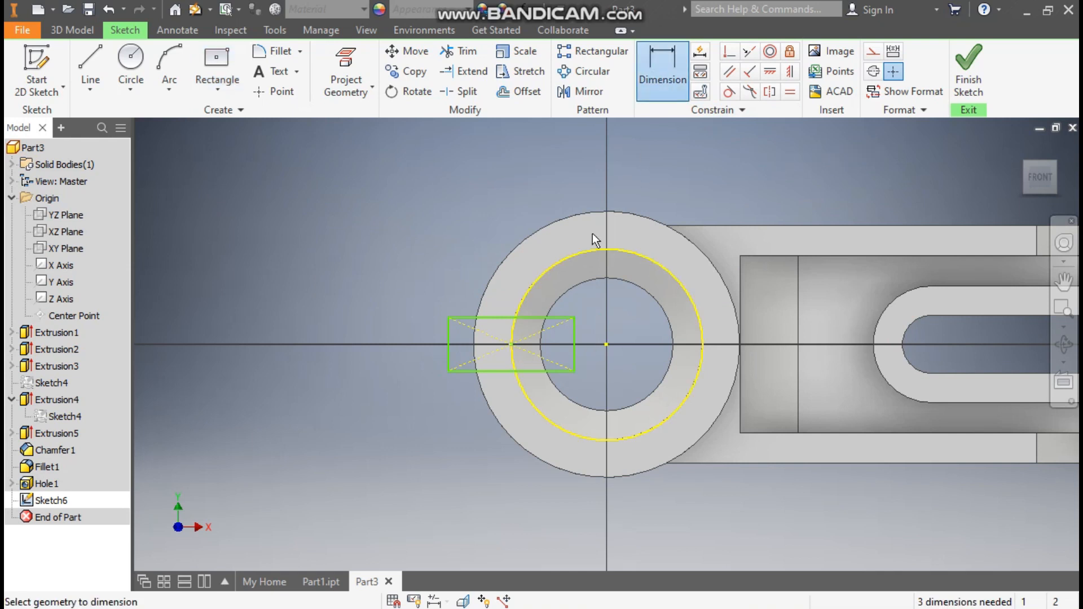
click(449, 330)
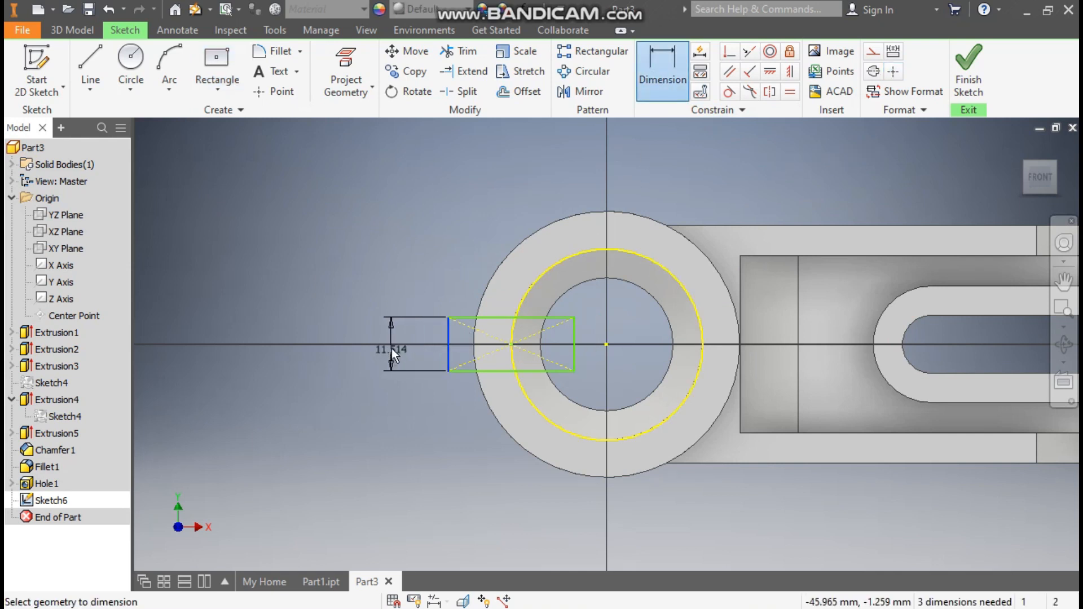
click(390, 348)
text(10)
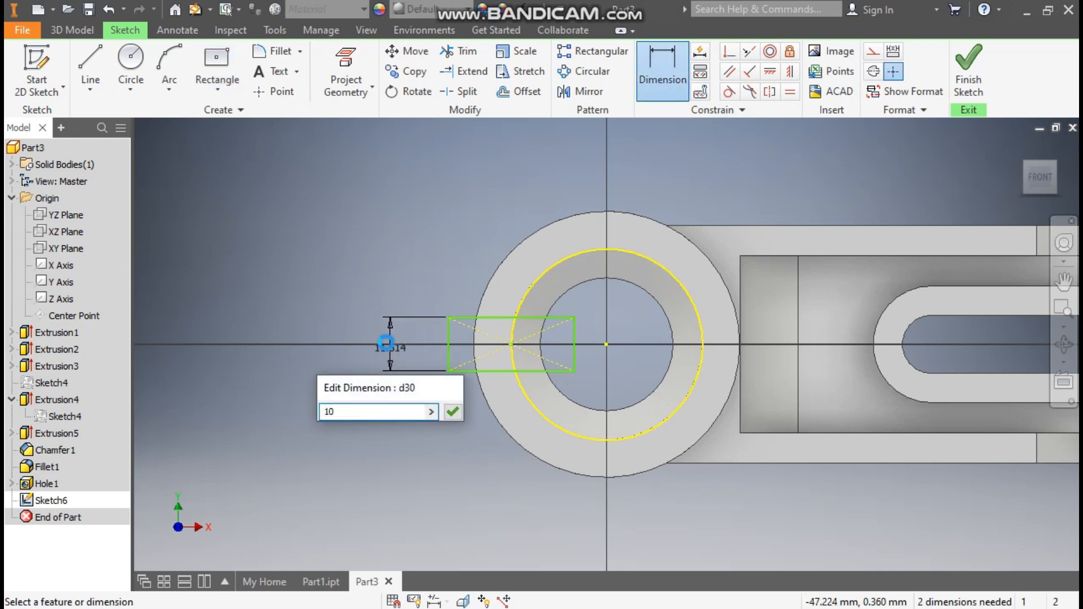
key(Return)
click(492, 321)
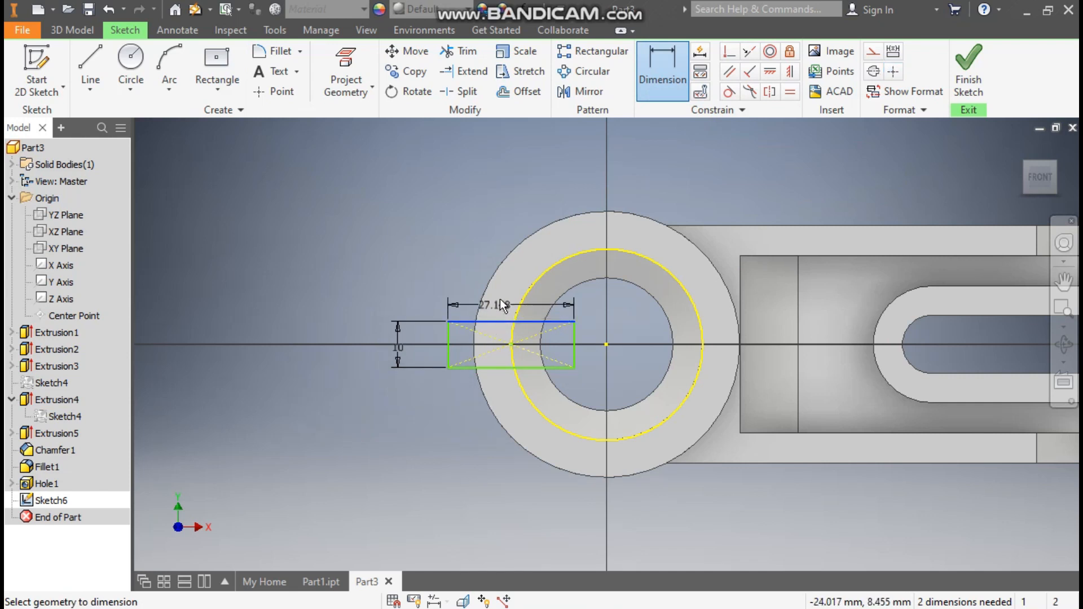
click(506, 290)
text(30)
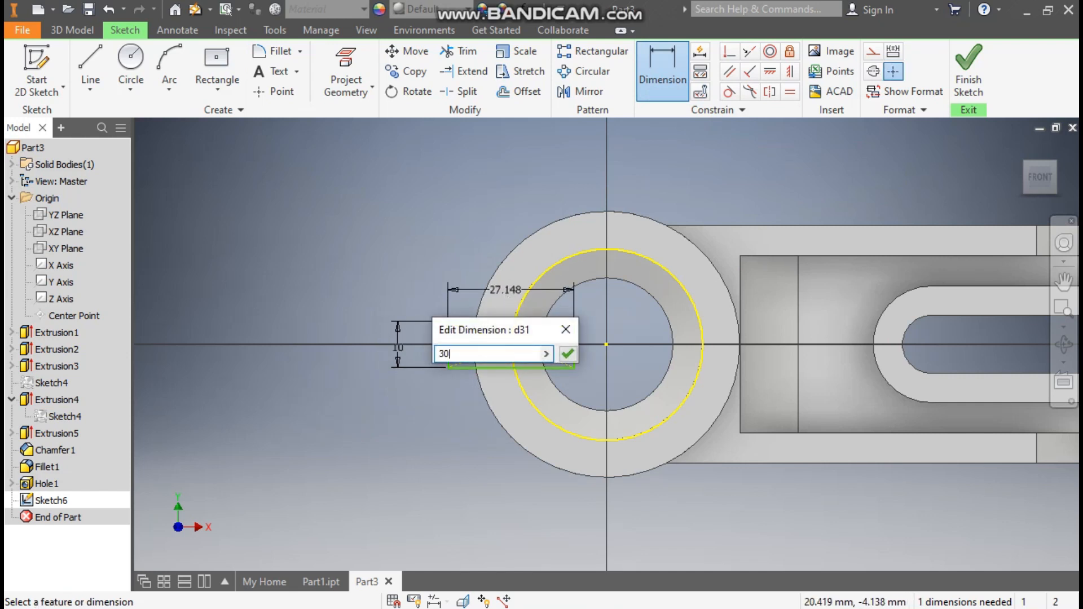
key(Return)
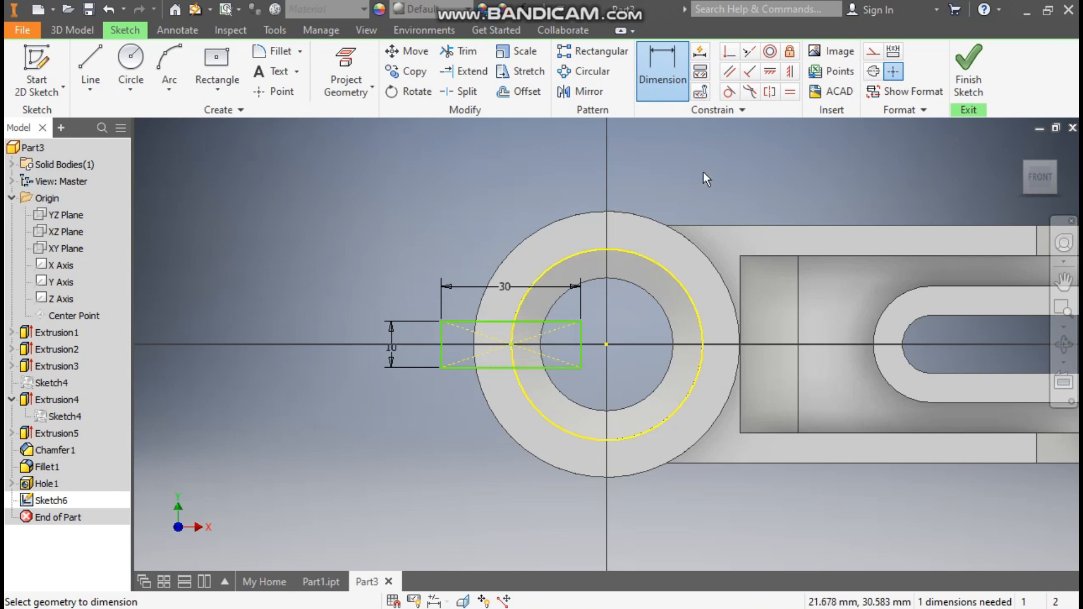
- Align the rectangle's centre horizontally with the ring's centre point
click(772, 72)
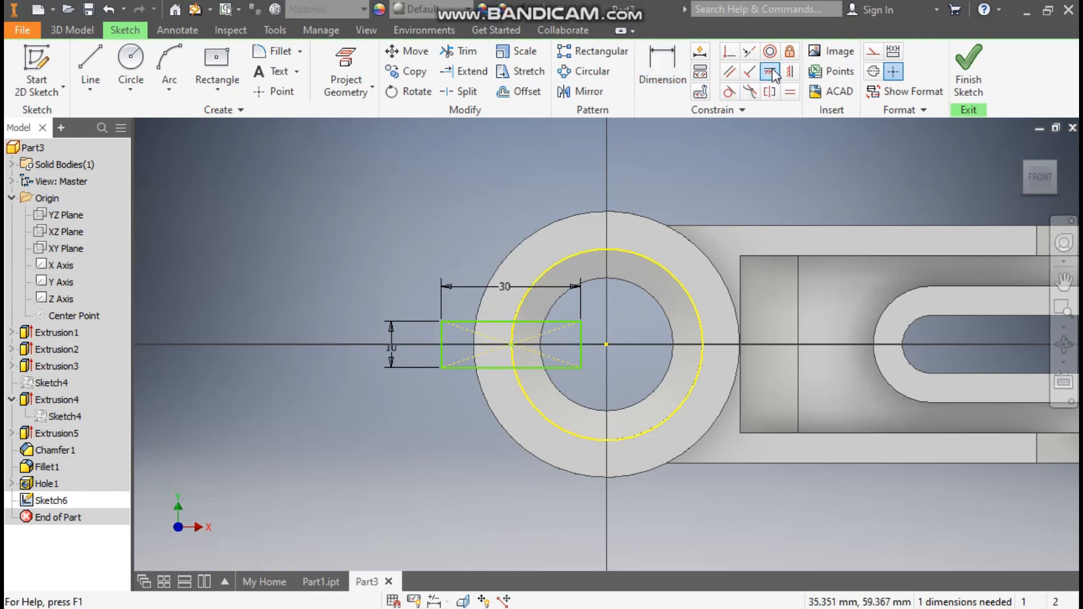
click(606, 345)
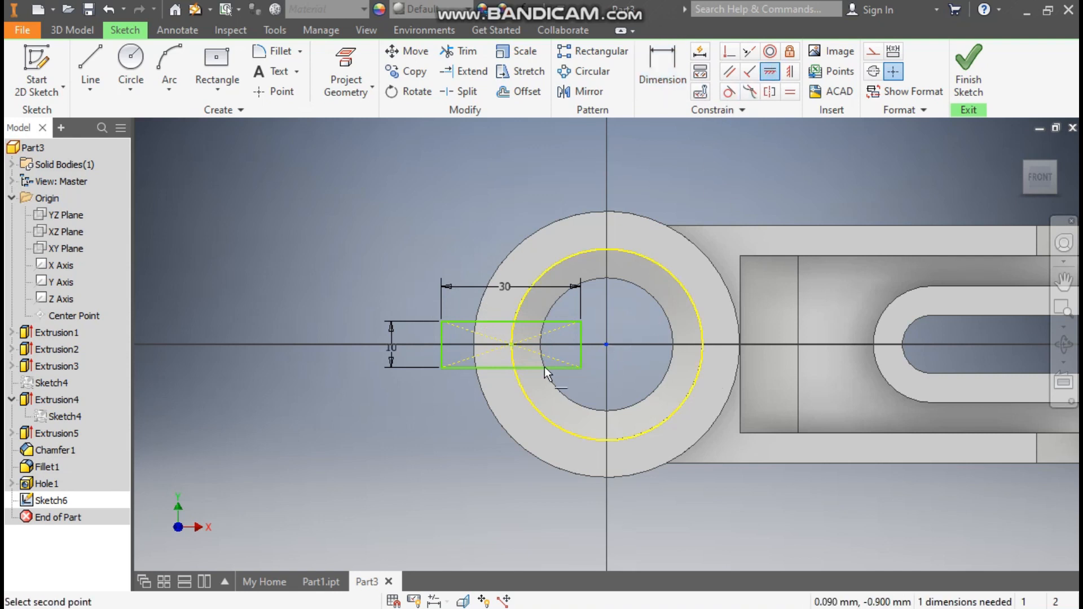
click(512, 346)
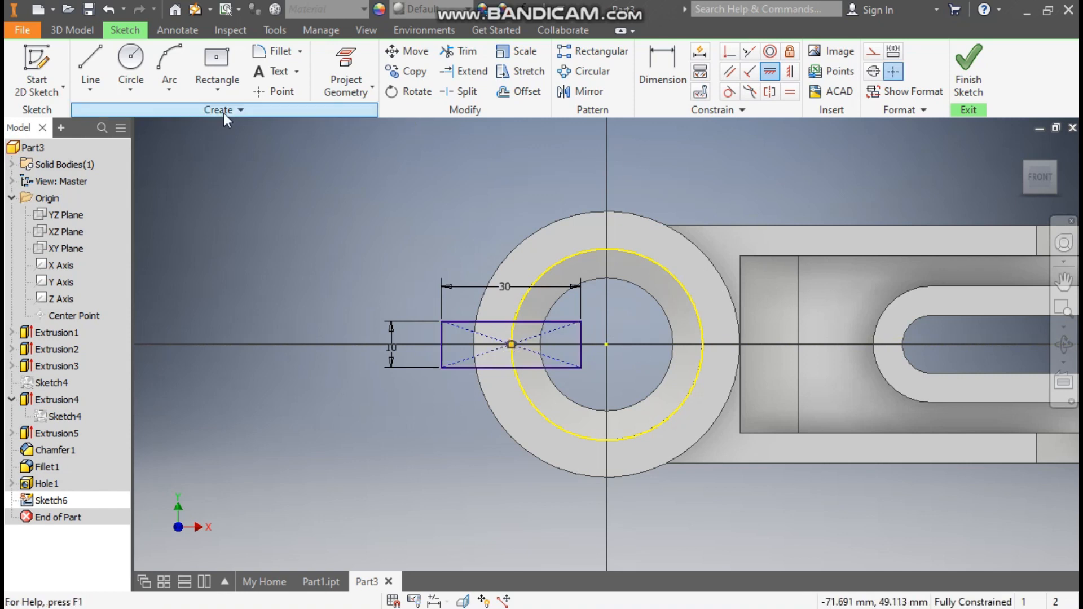
click(72, 30)
click(88, 66)
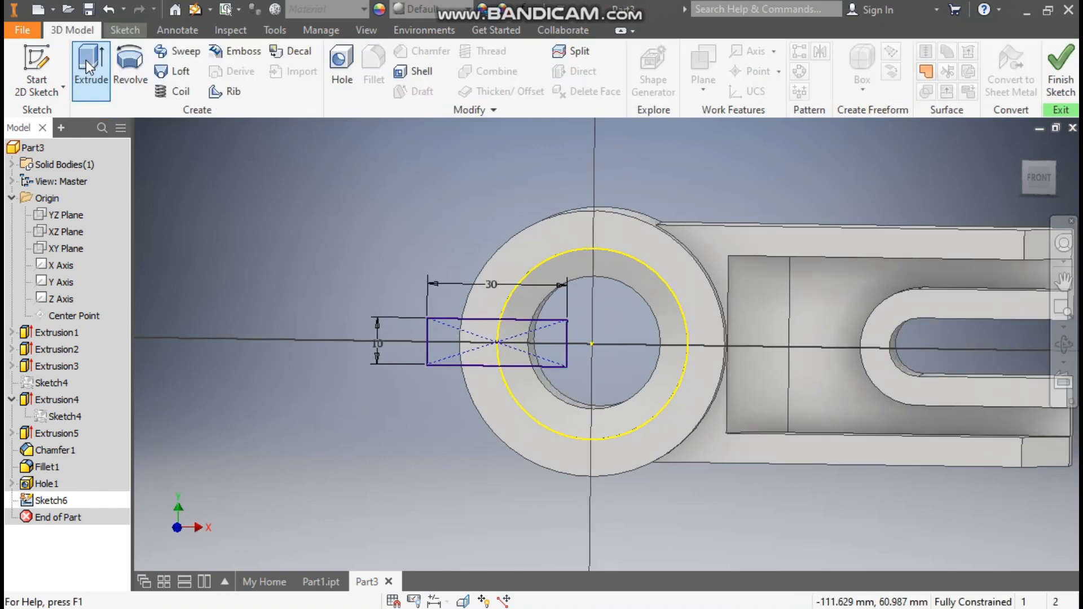
- Cut only the 30 by 10 rectangle through all material, splitting the ring
click(414, 250)
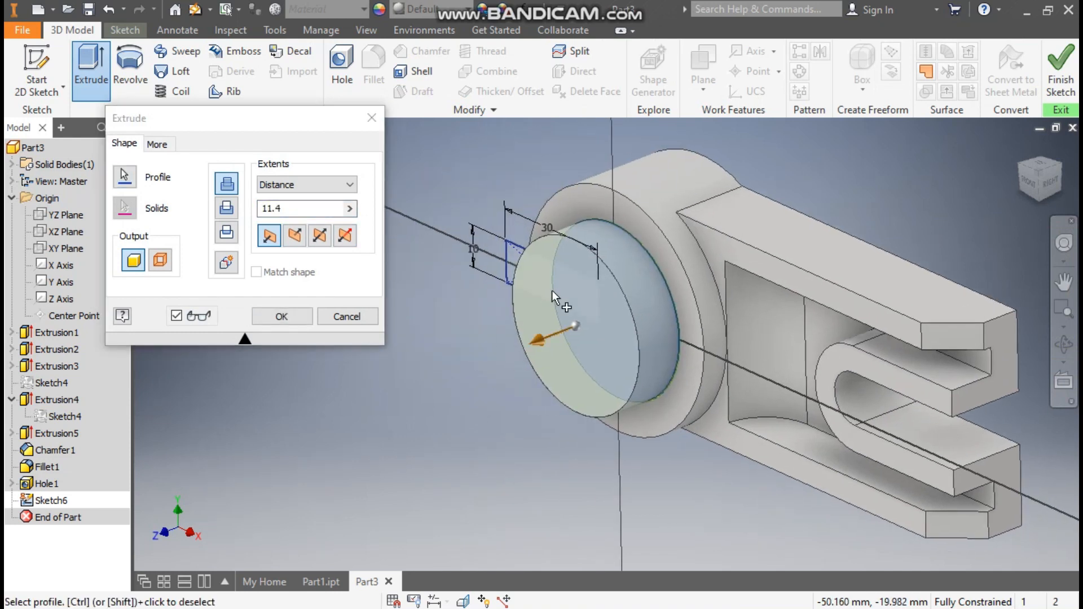
ctrl+click(530, 266)
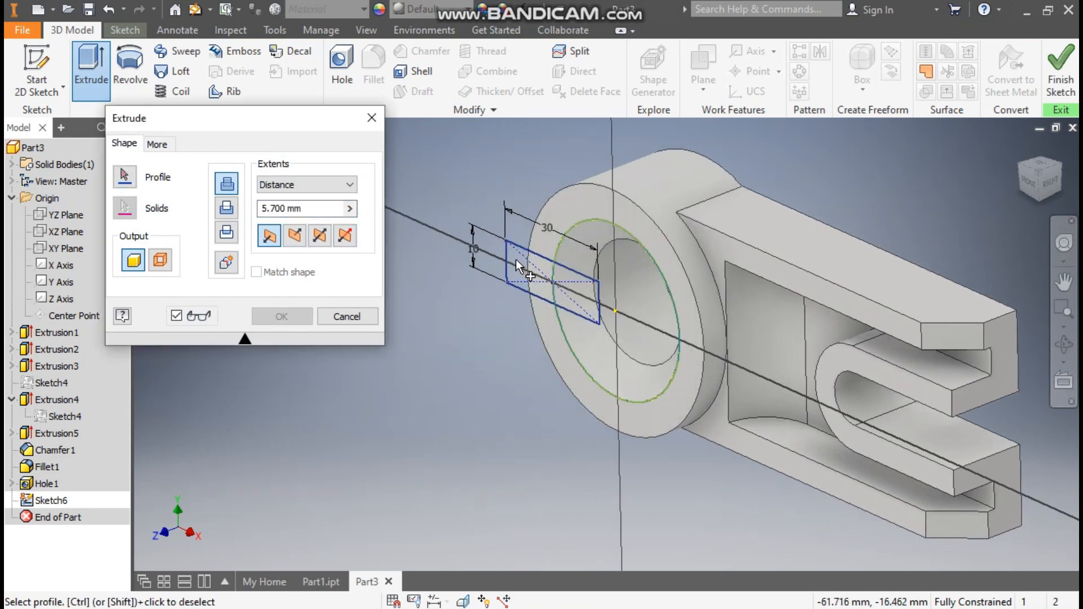
click(515, 259)
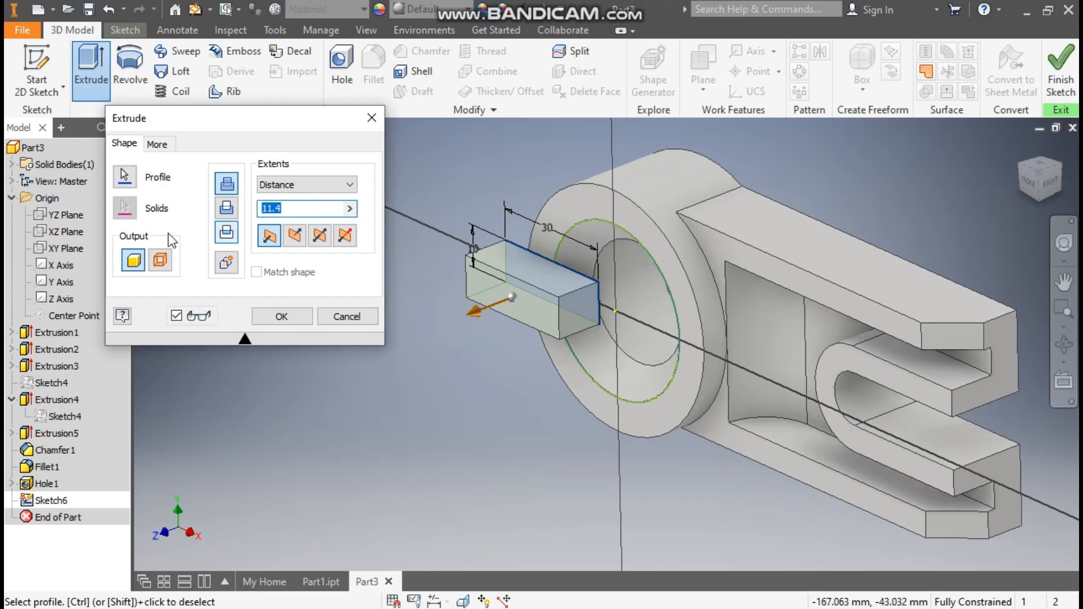
click(226, 209)
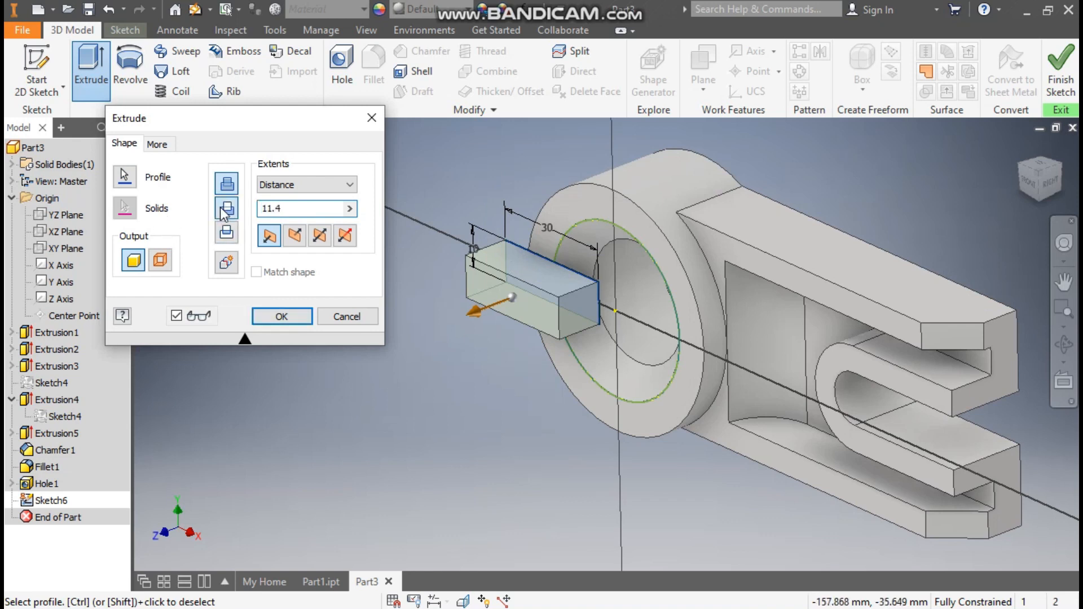
click(290, 183)
click(280, 248)
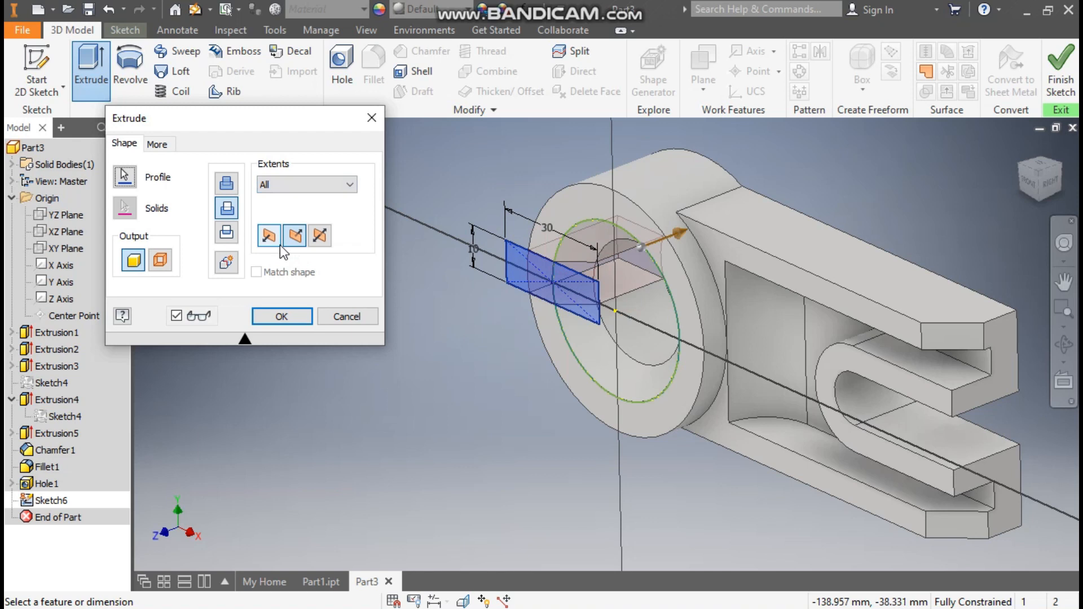
click(309, 321)
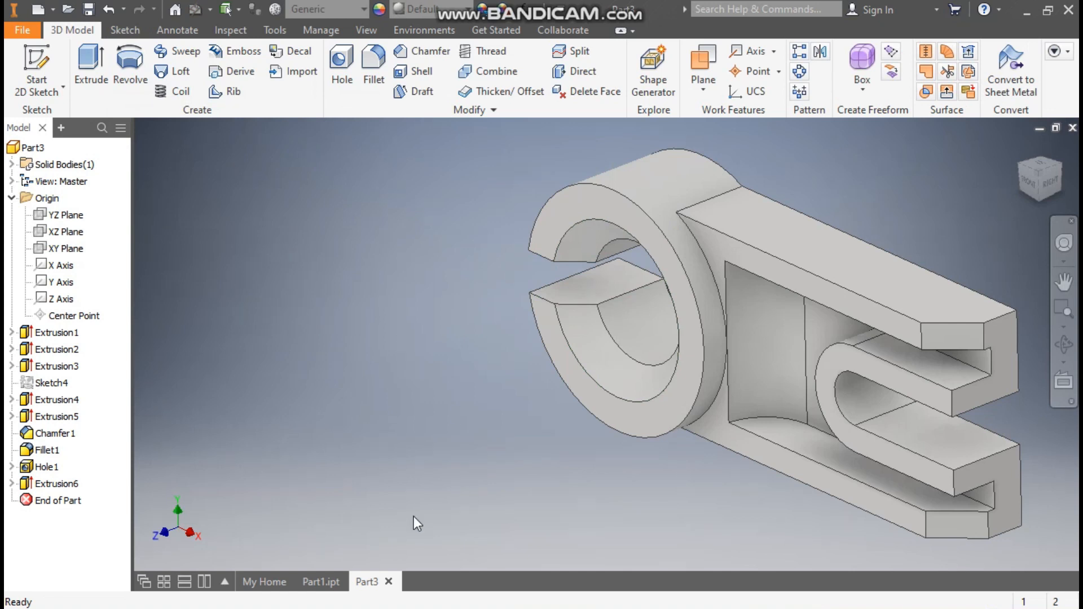
- Compare against the finished Part1 model, then return to Part3 and pan it left
click(316, 581)
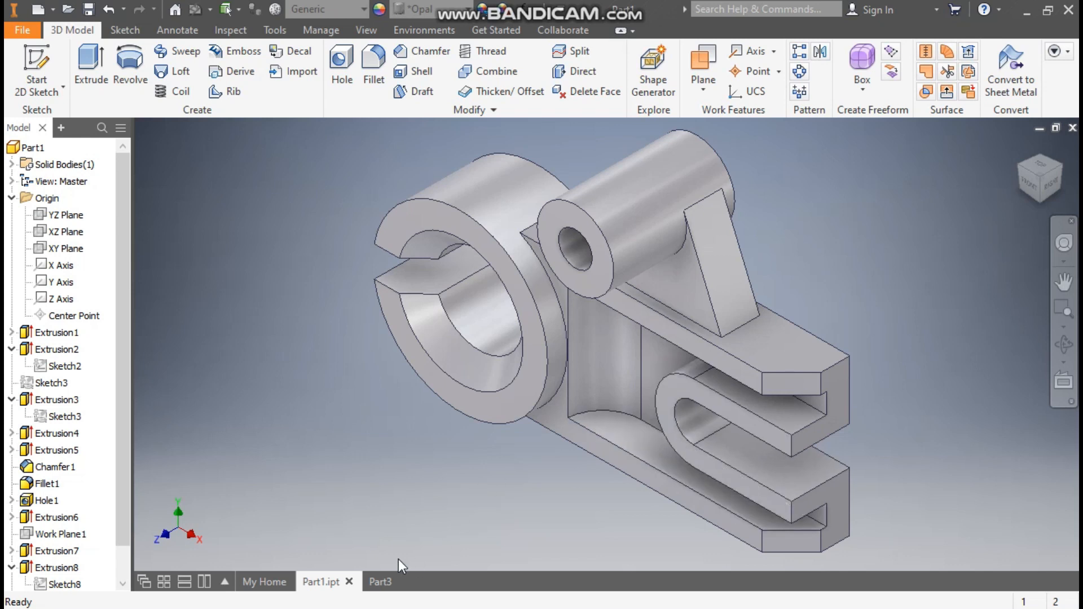
click(387, 578)
key(F2)
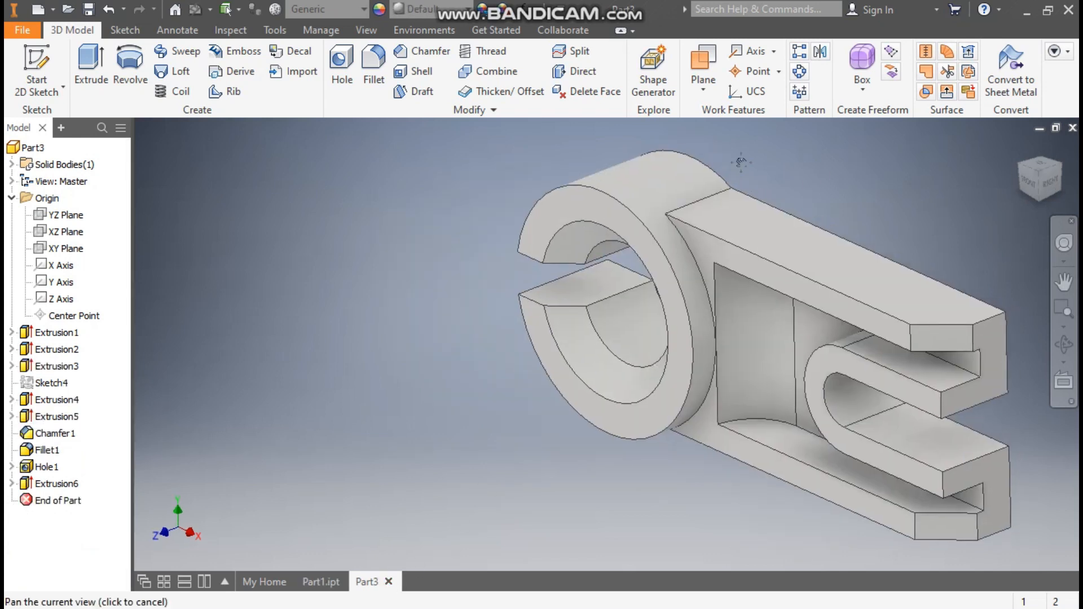
drag(740, 162, 546, 179)
- Create Work Plane1 midway through the bracket from its face
click(703, 91)
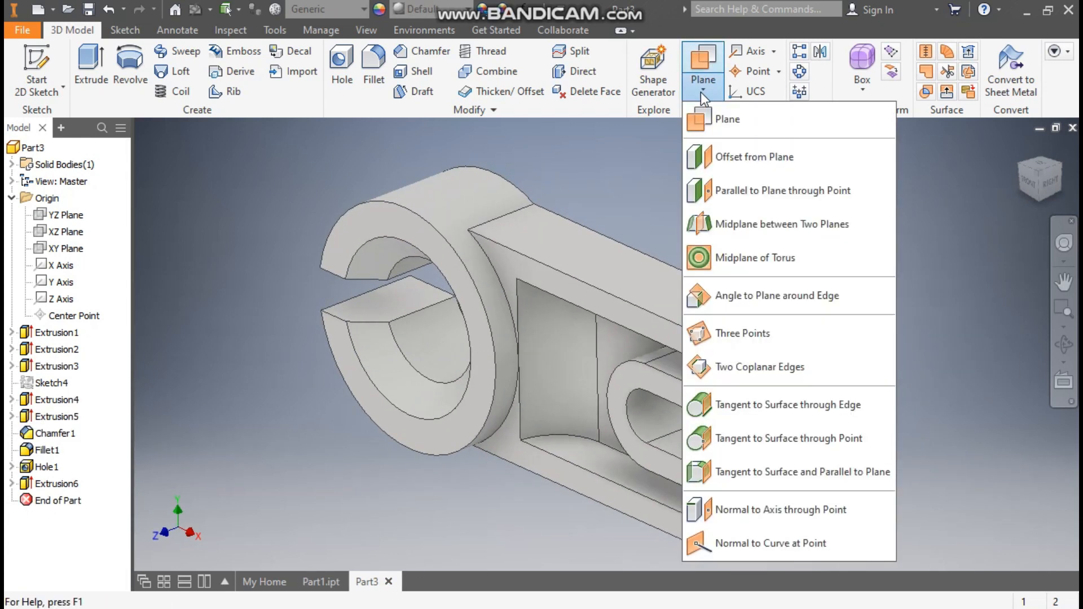
click(719, 116)
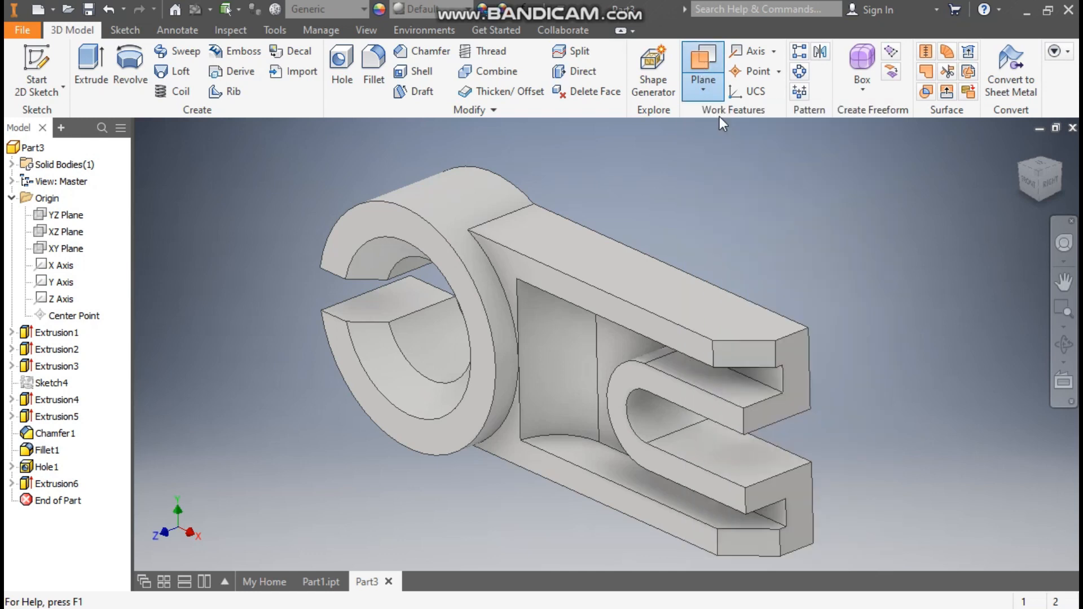
click(596, 299)
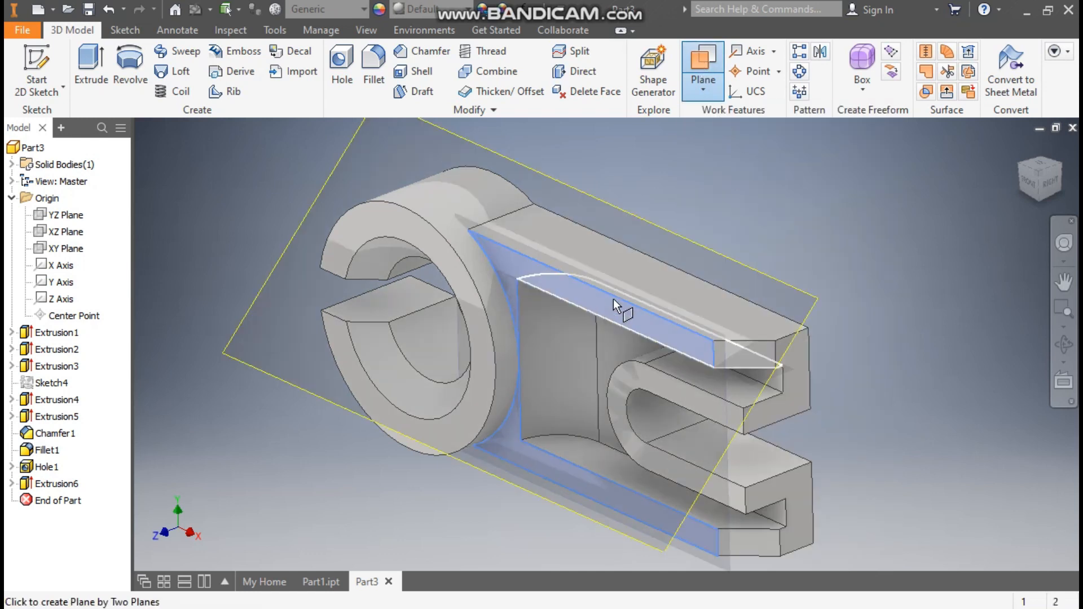
click(1060, 172)
click(632, 358)
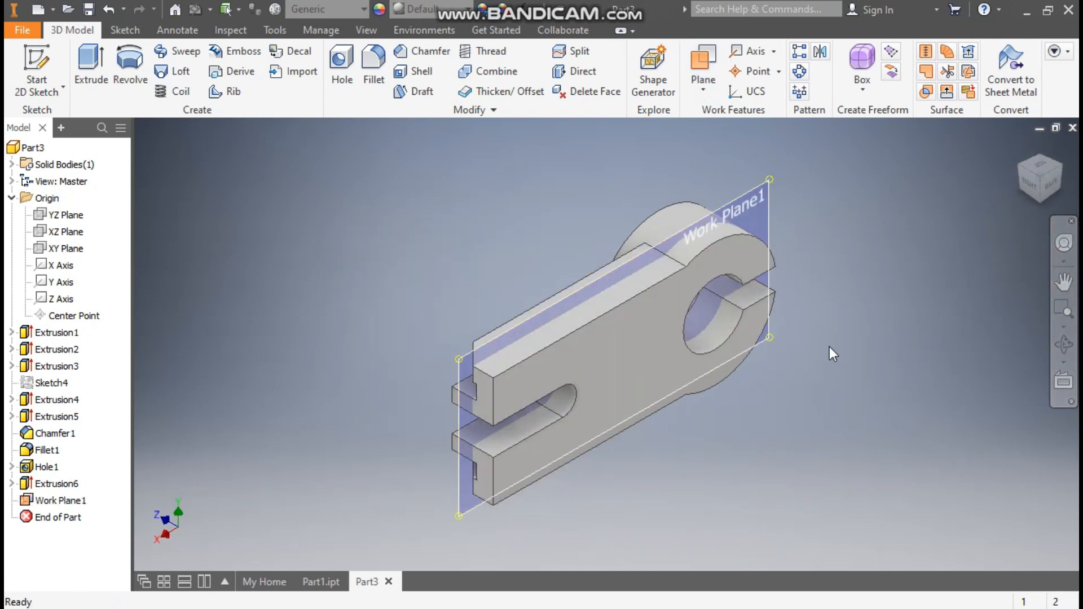
click(1009, 169)
click(1016, 164)
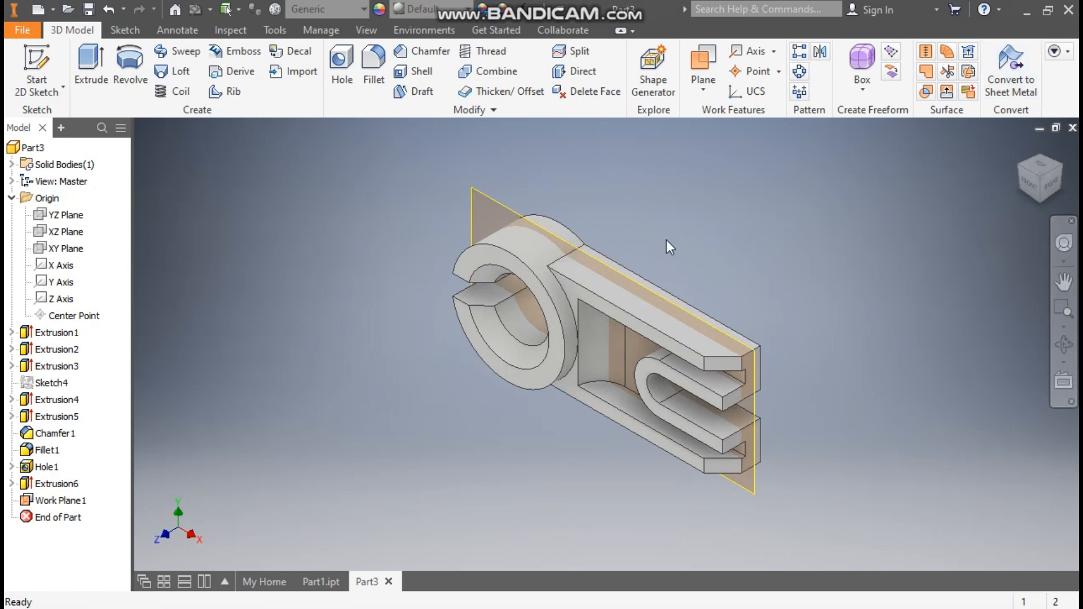
- Select Work Plane1 and start a new sketch on it
scroll(632, 223, down, 5)
scroll(556, 198, up, 4)
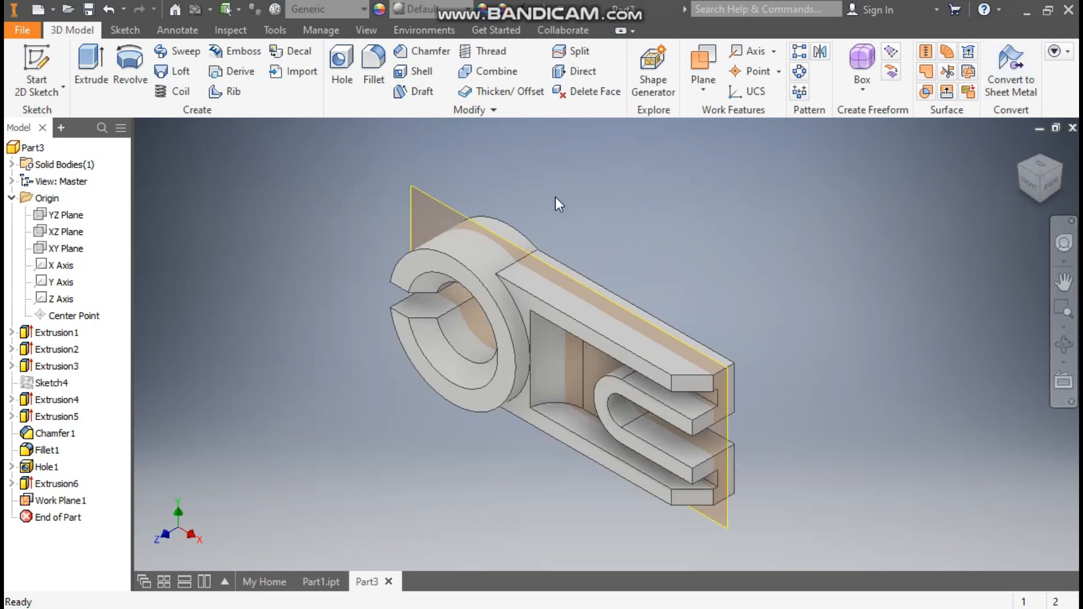
click(451, 206)
click(472, 193)
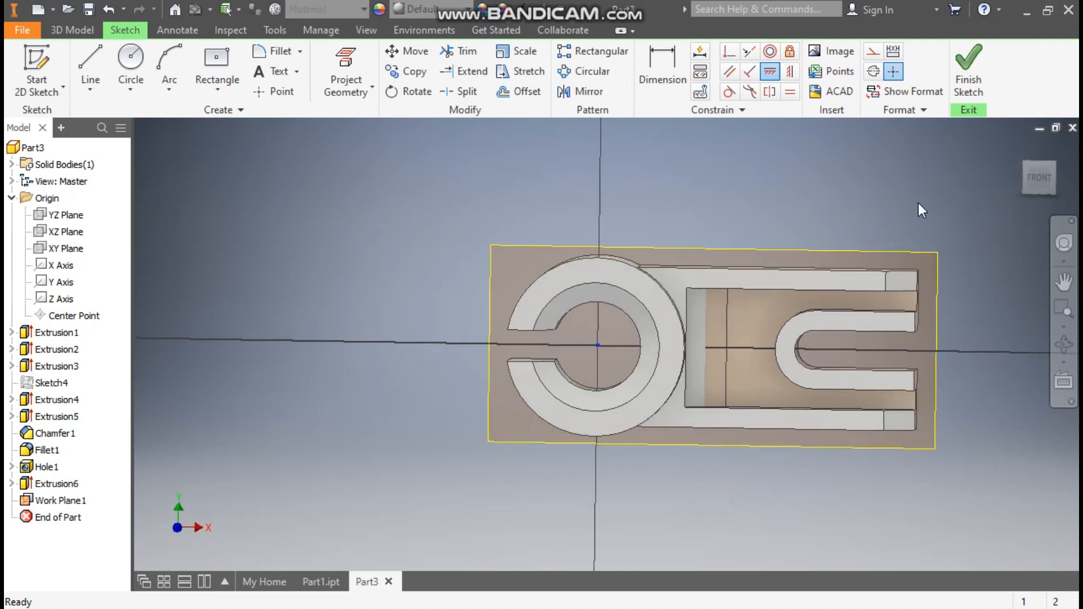
- Draw concentric circles of 25 mm and 11 mm diameter above the bracket
click(131, 63)
click(698, 167)
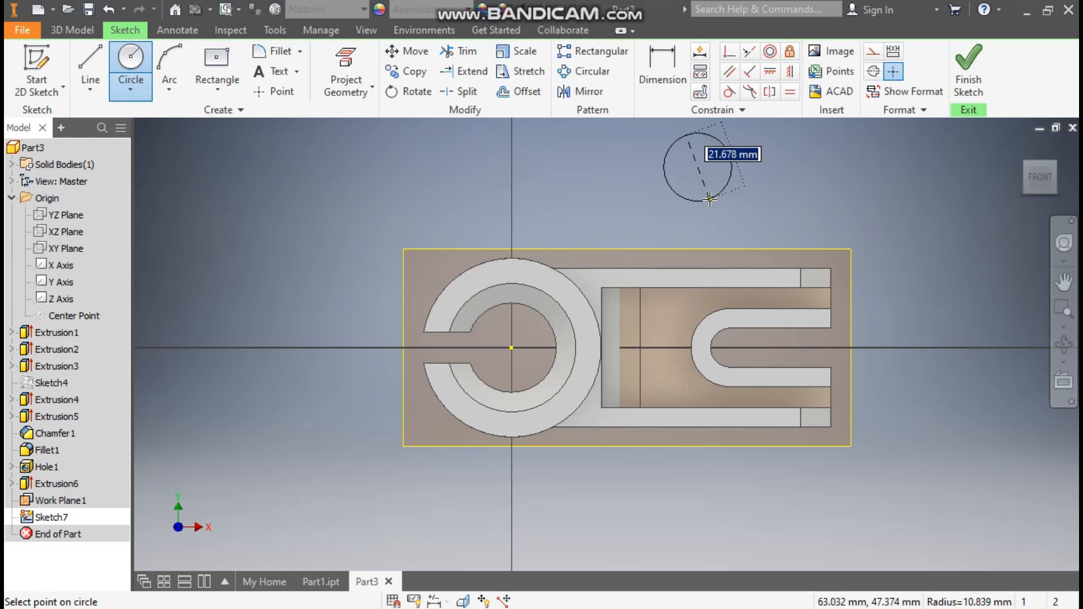
text(25)
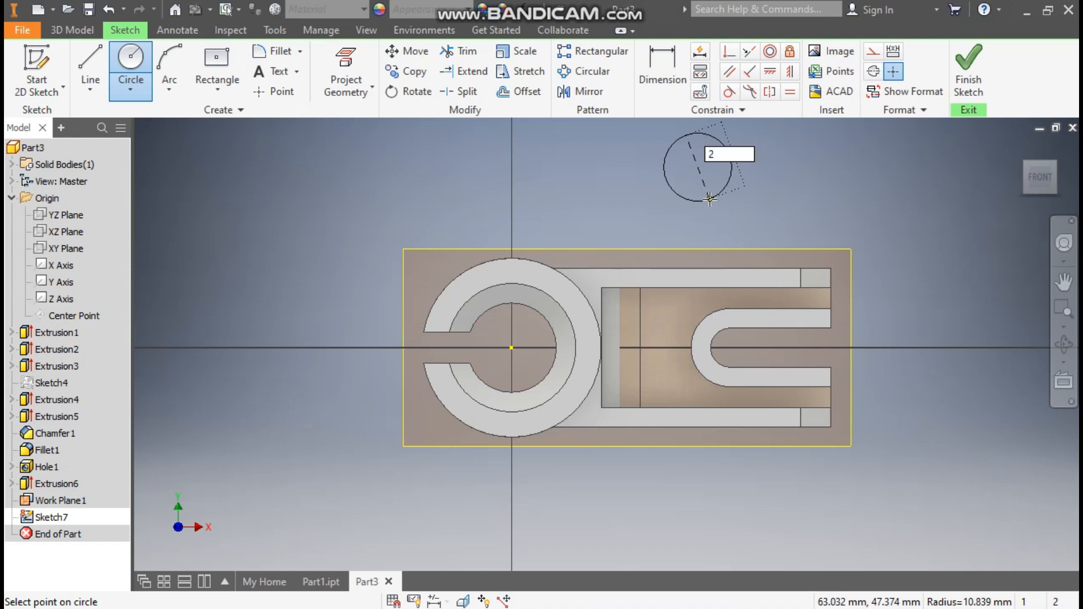
key(Return)
click(698, 167)
text(11)
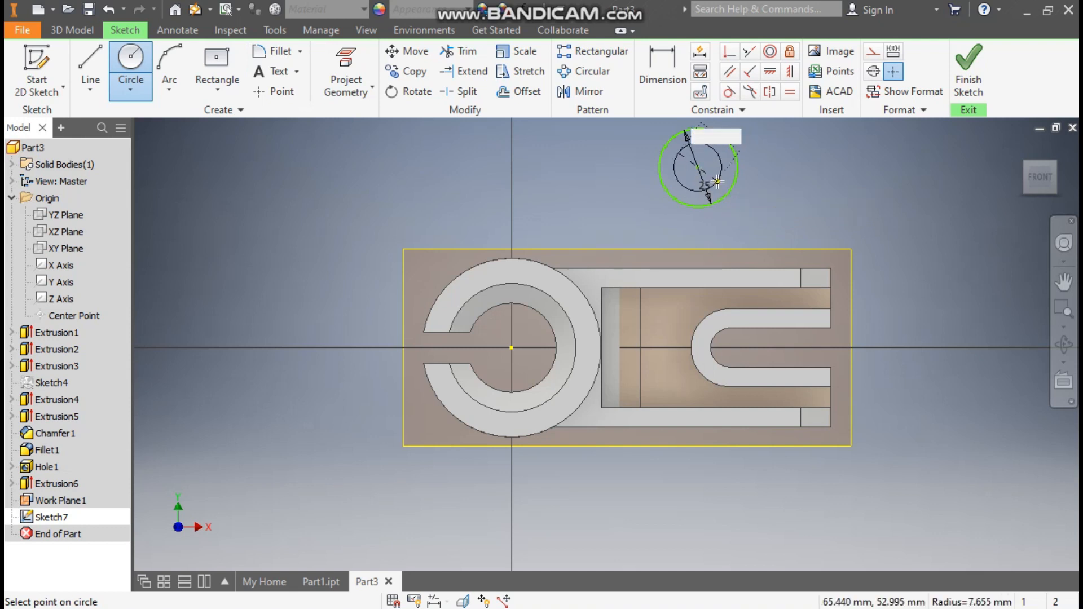
key(Return)
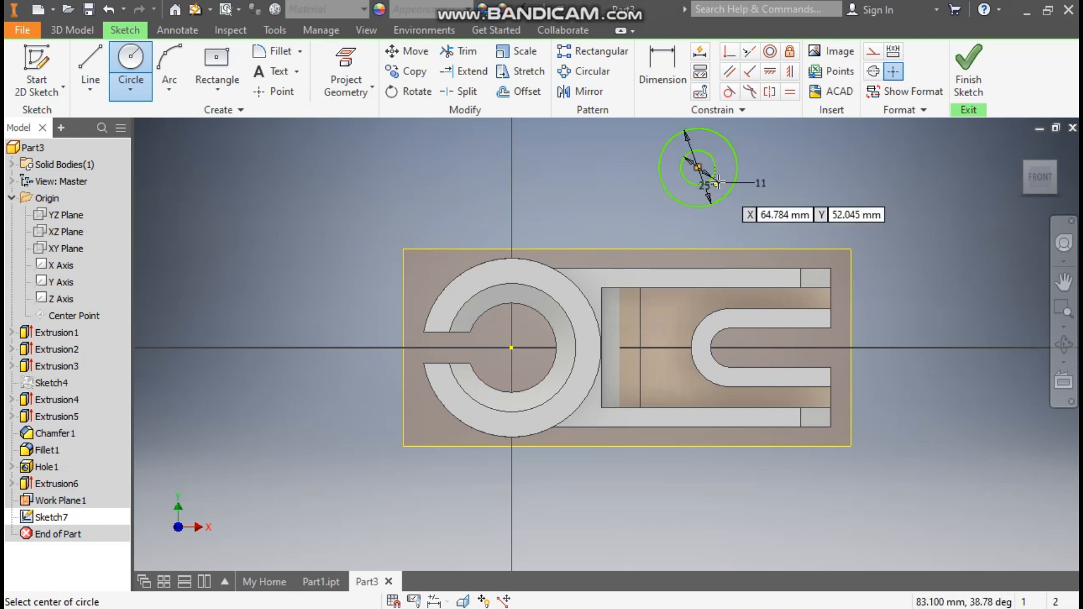
- Dimension the circle centre 25 above the top edge and 50 from the right end, then finish
click(659, 62)
click(723, 269)
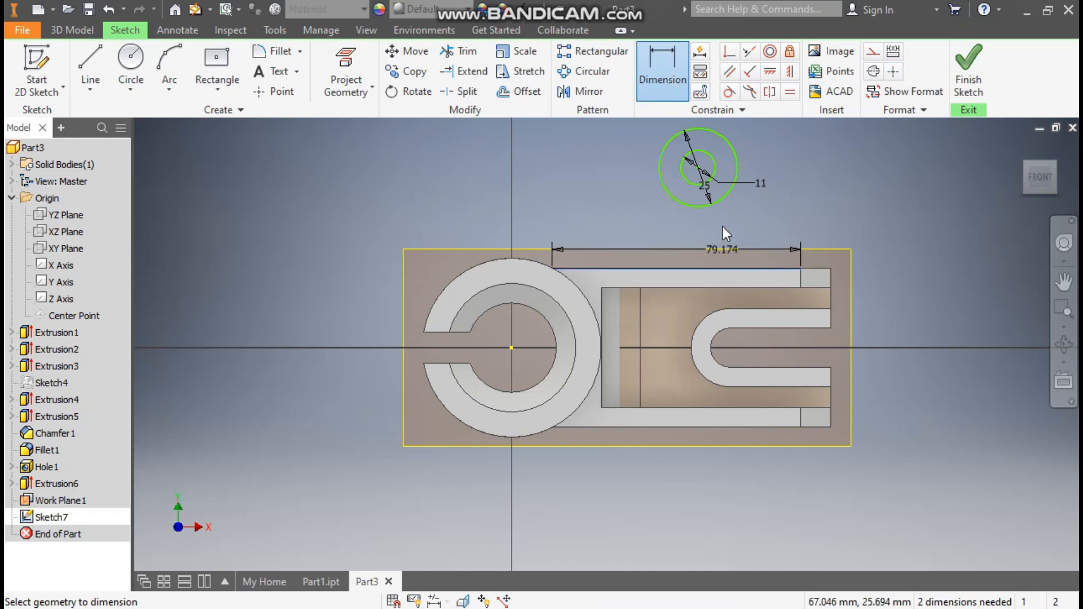
click(698, 167)
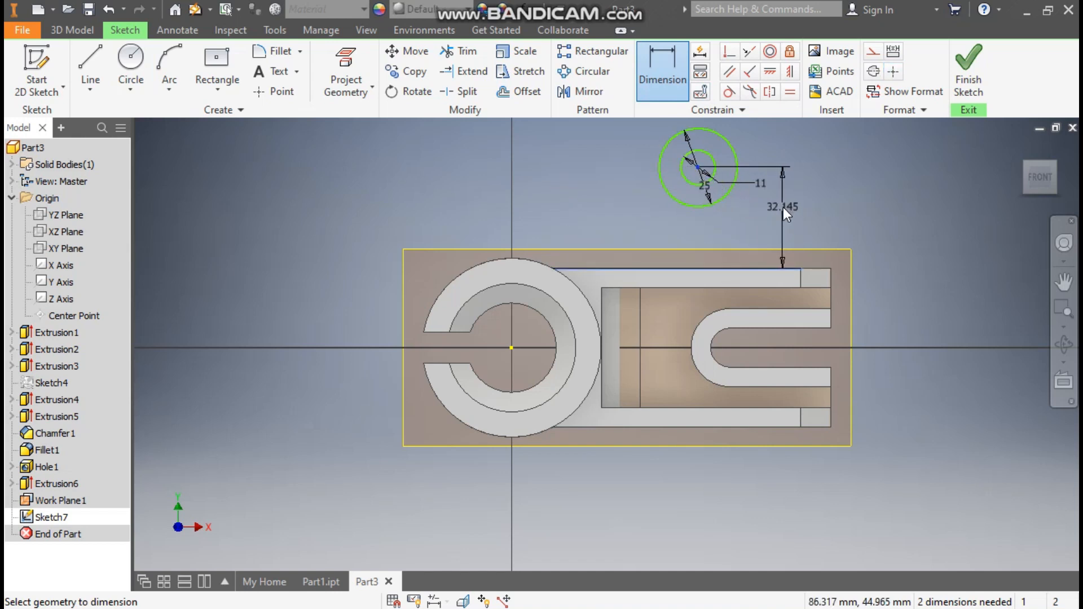
click(783, 208)
text(25)
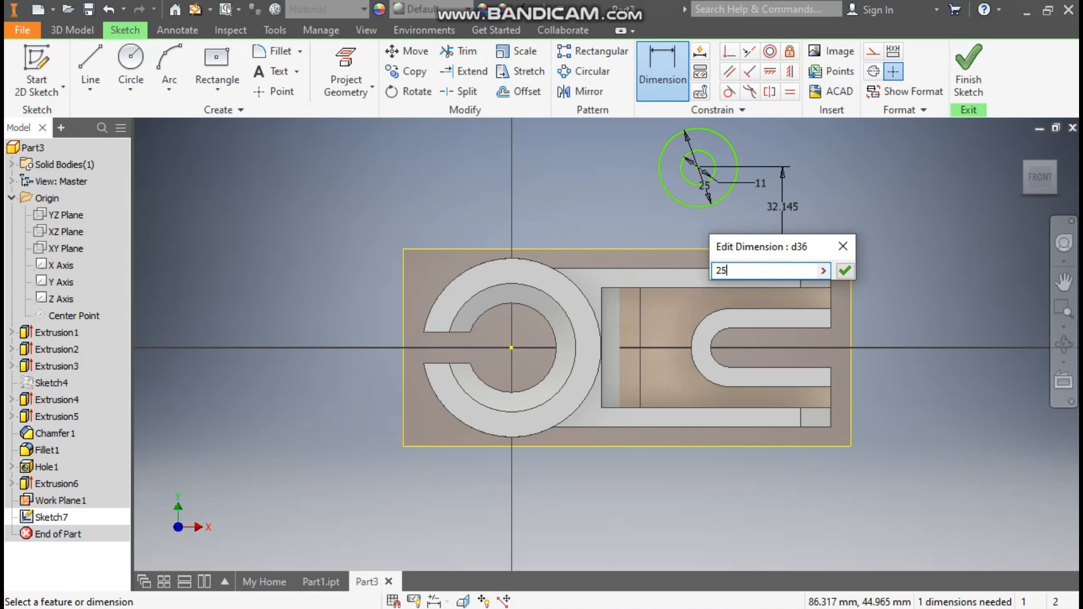
key(Return)
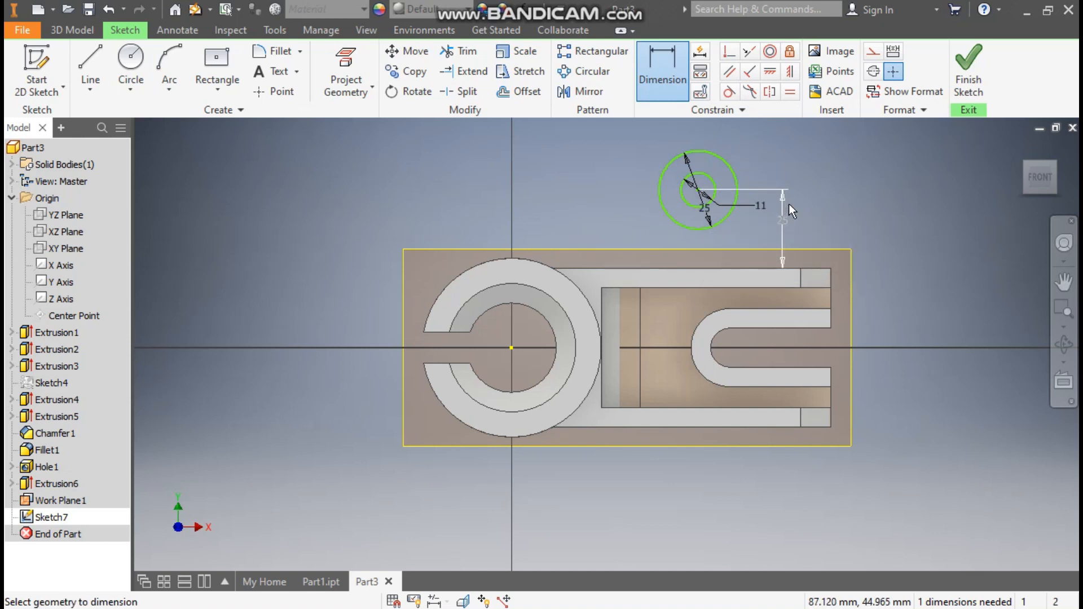
click(831, 276)
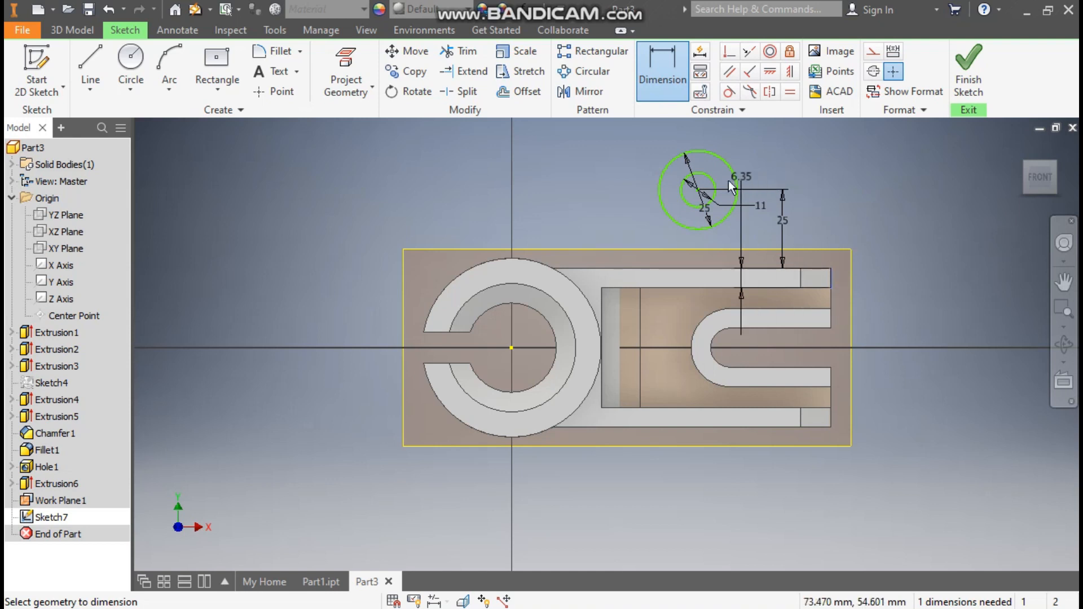
click(699, 190)
click(746, 135)
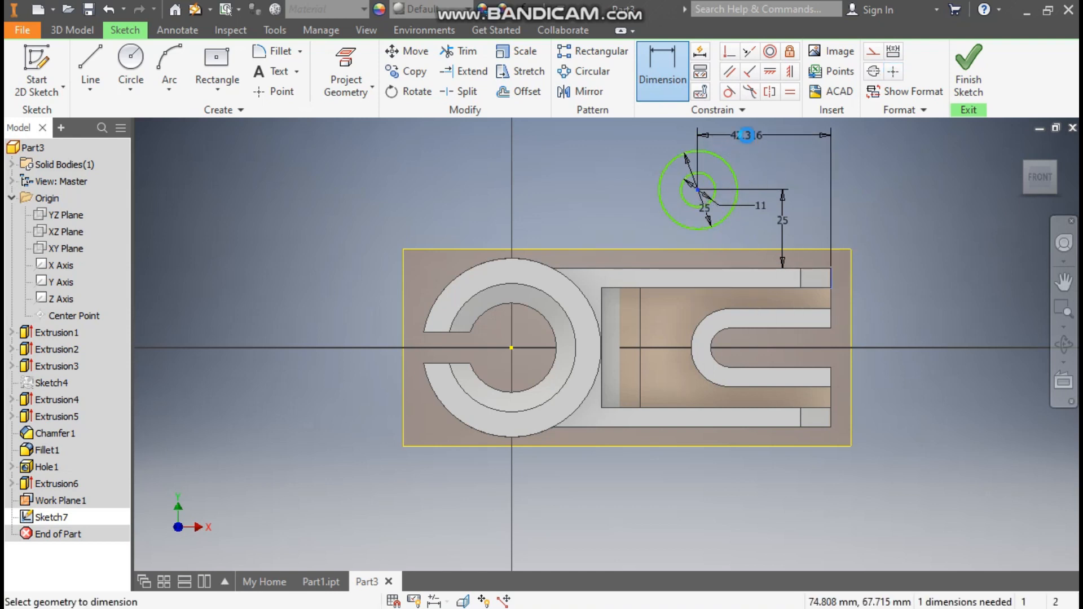
text(50)
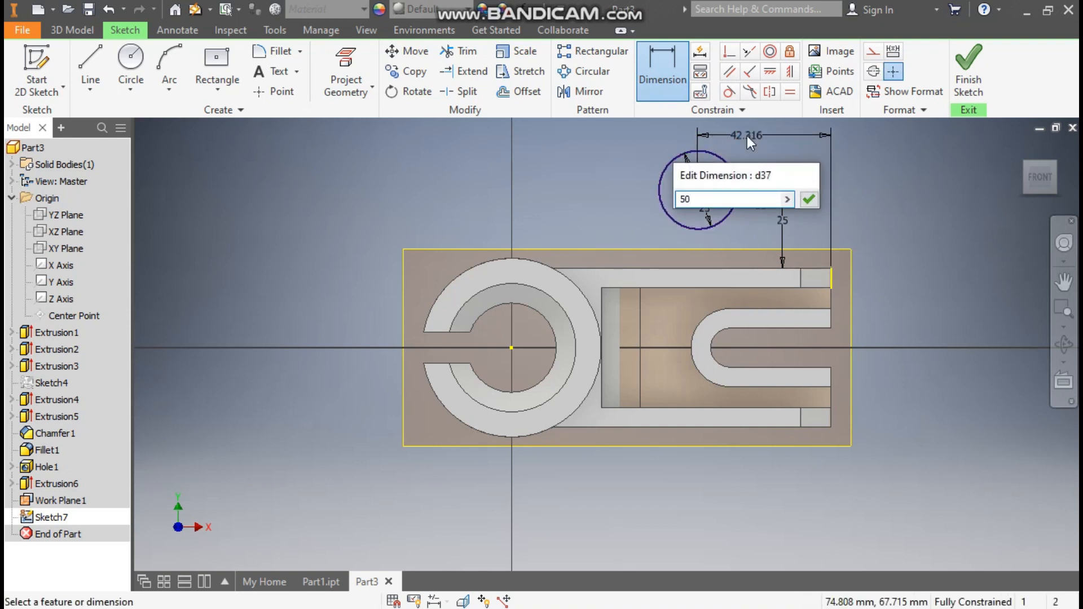
key(Return)
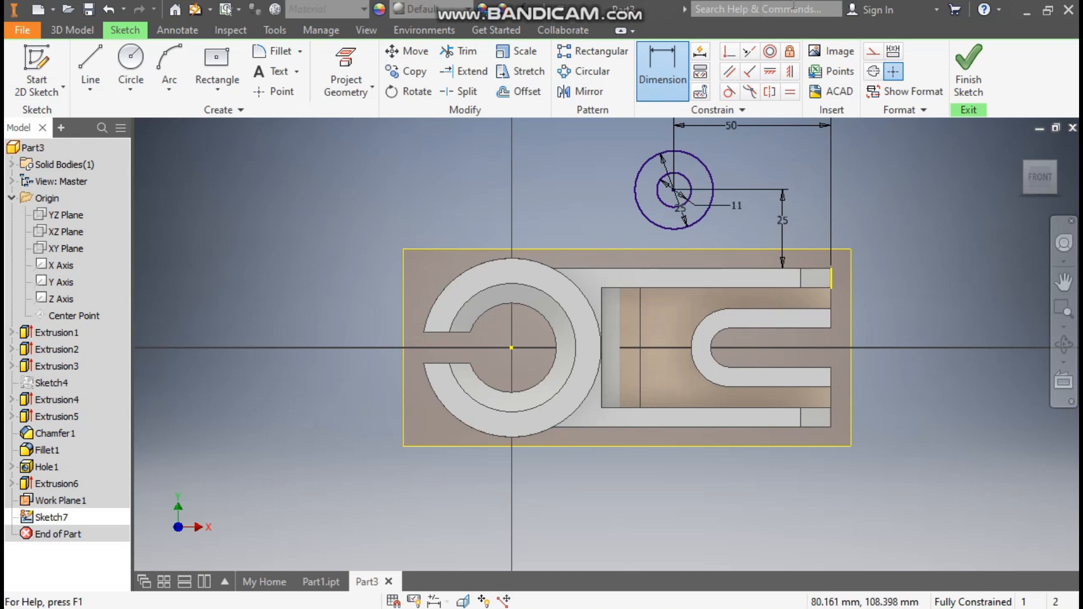
click(969, 65)
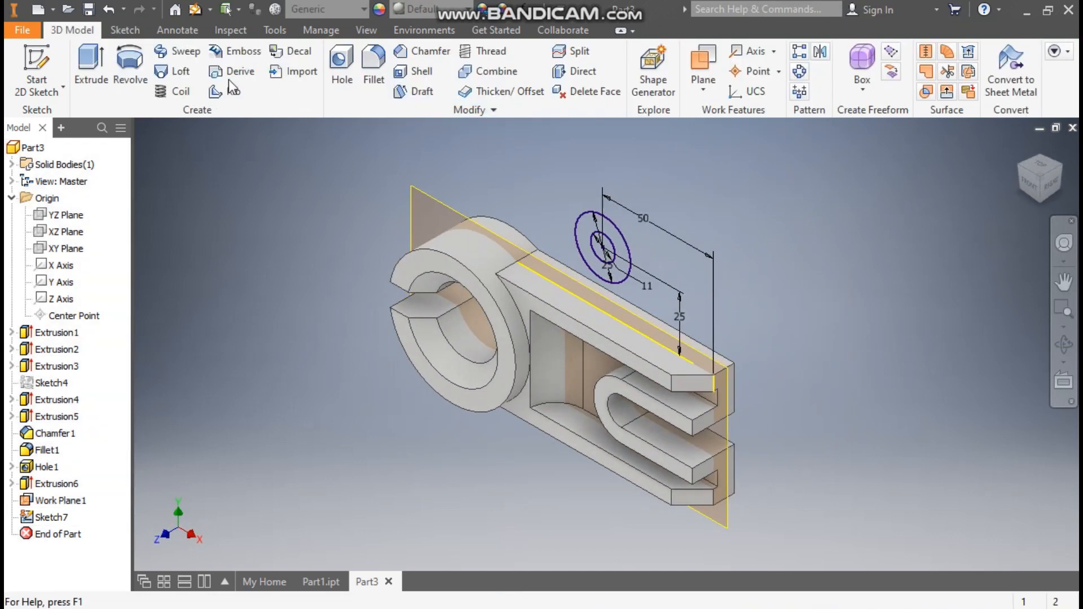
- Extrude the ring between the circles asymmetrically, 30 mm and 9 mm, into a hollow boss
key(e)
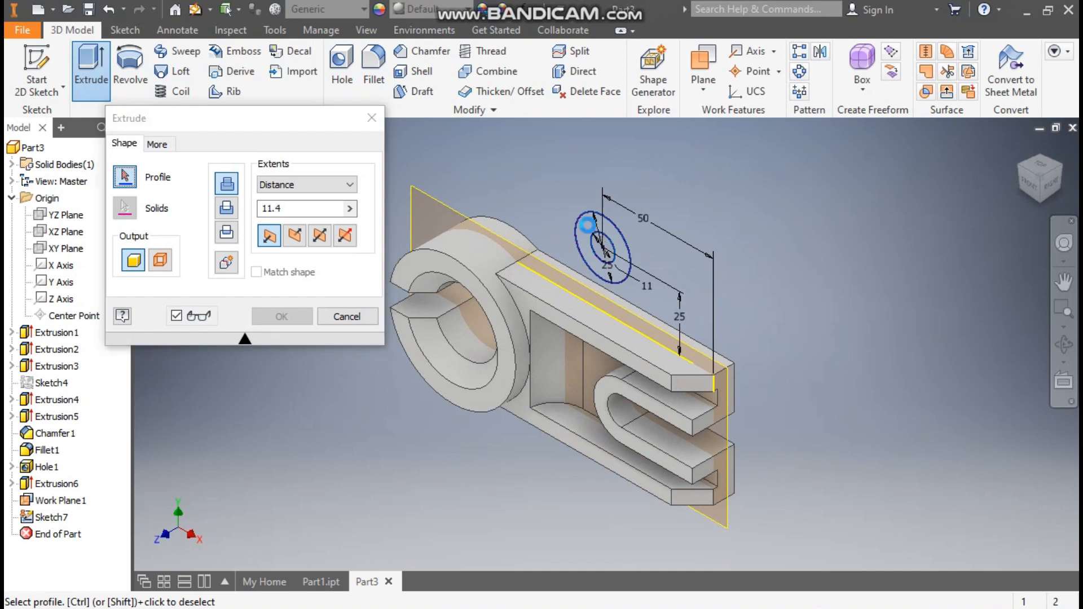
click(588, 224)
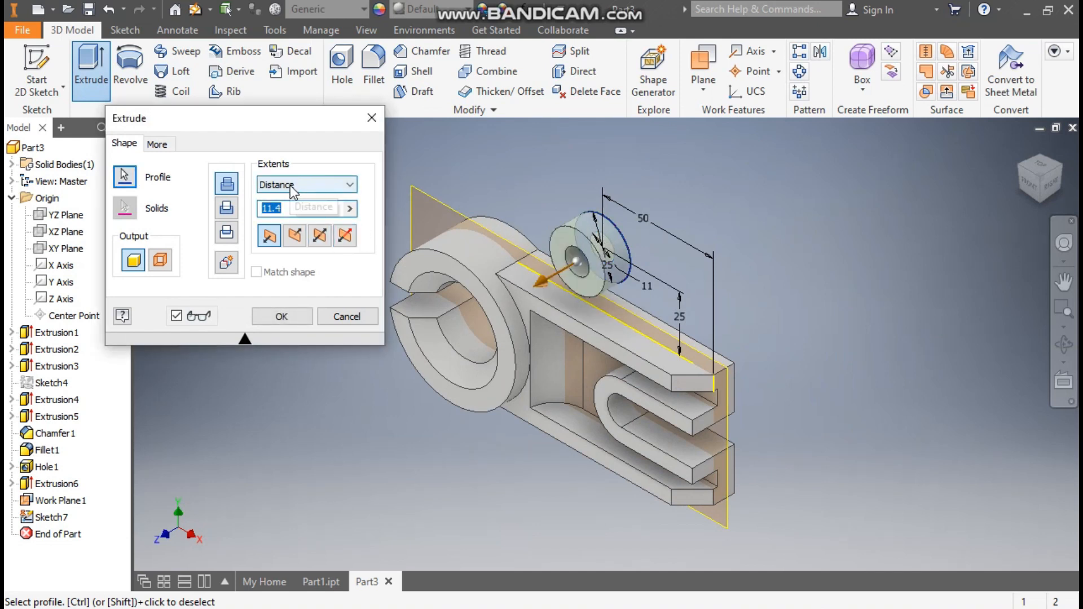
click(344, 236)
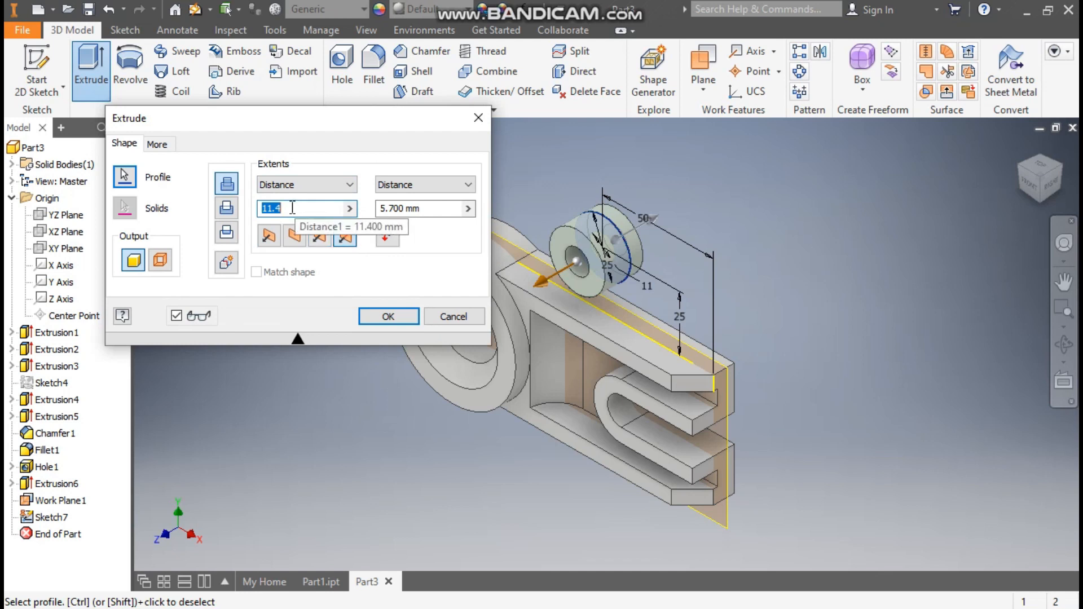
text(30)
click(418, 208)
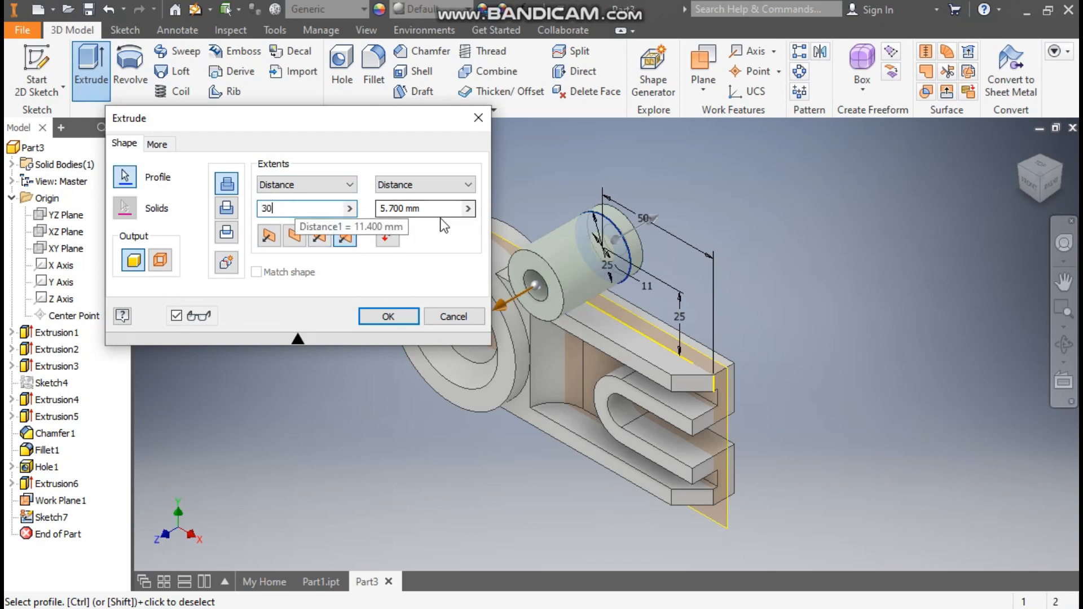
double_click(410, 212)
text(9.5)
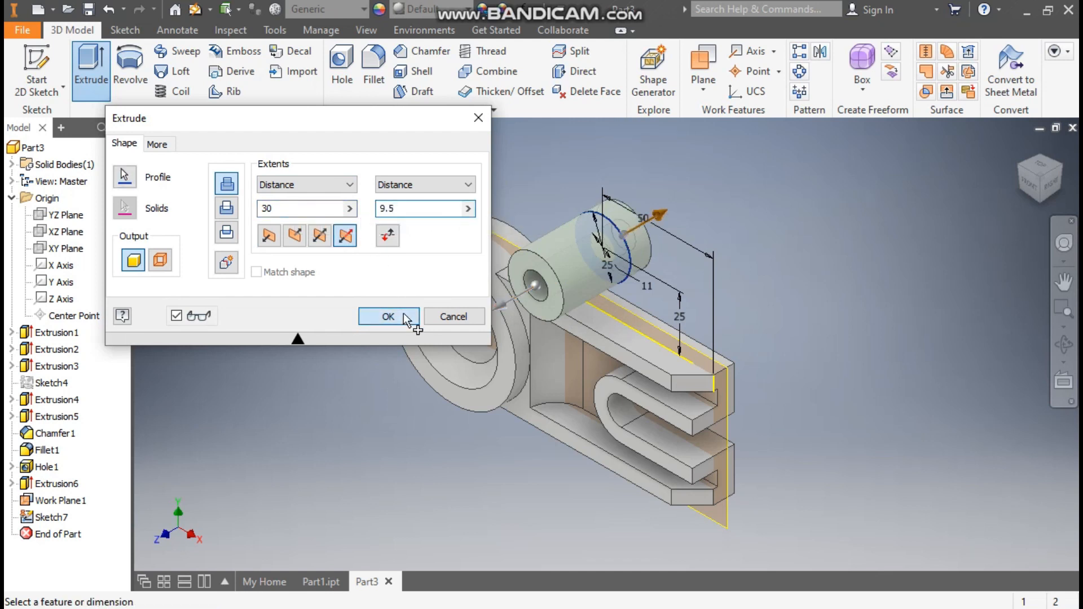
click(404, 315)
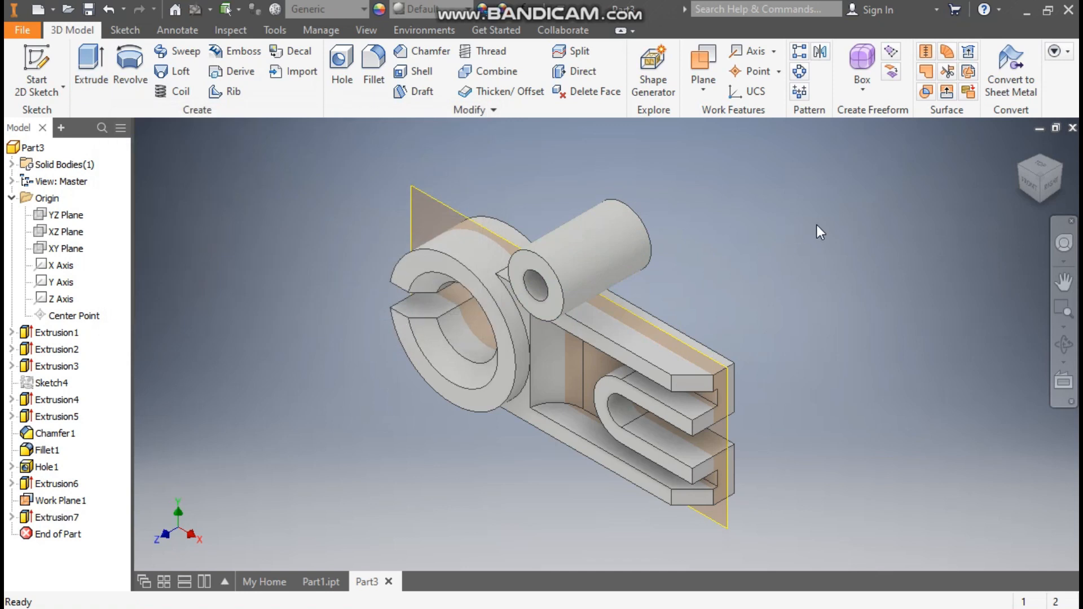
click(631, 315)
- Sketch two lines from the boss circle down to the top edge, closed along the edge
click(658, 301)
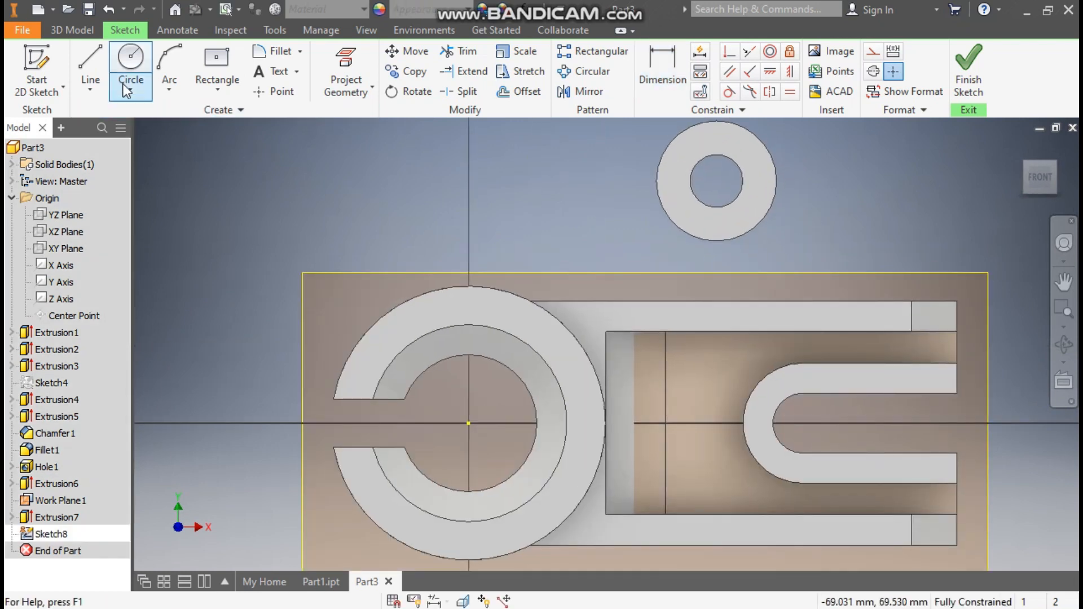
click(94, 55)
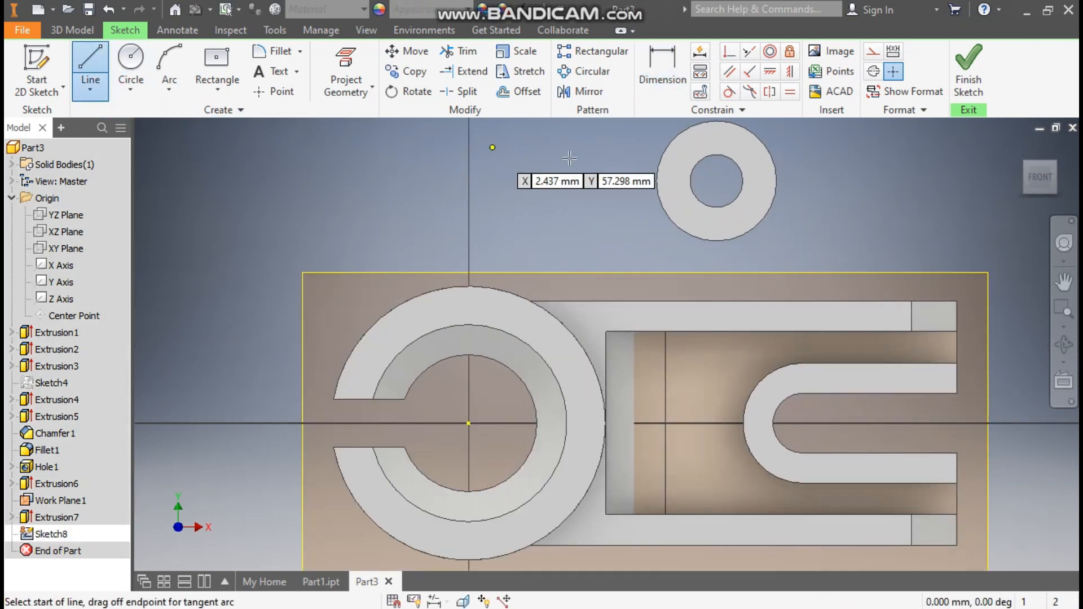
click(657, 171)
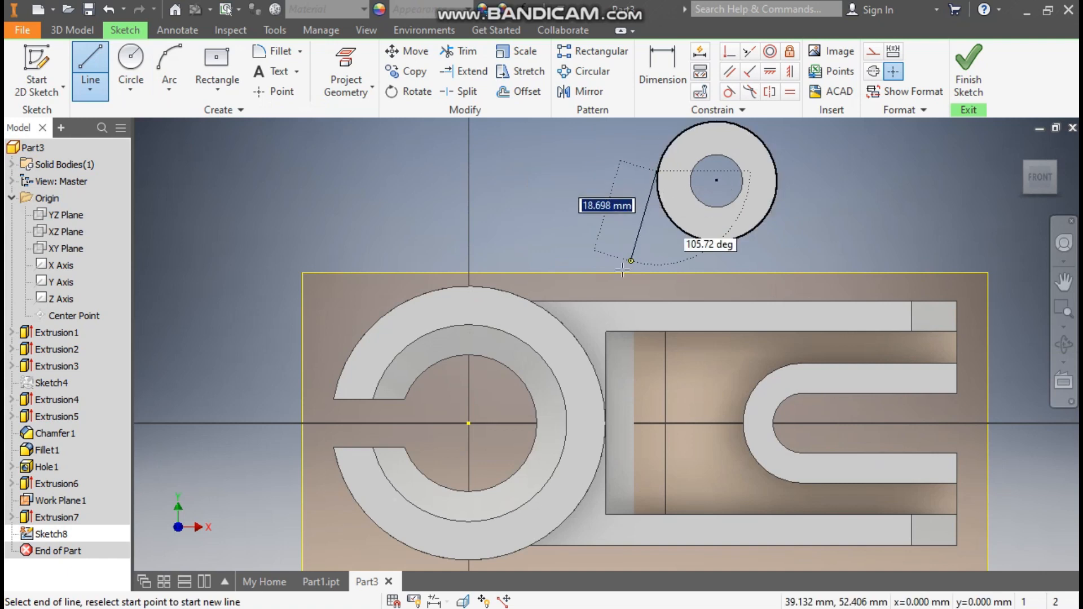
click(620, 301)
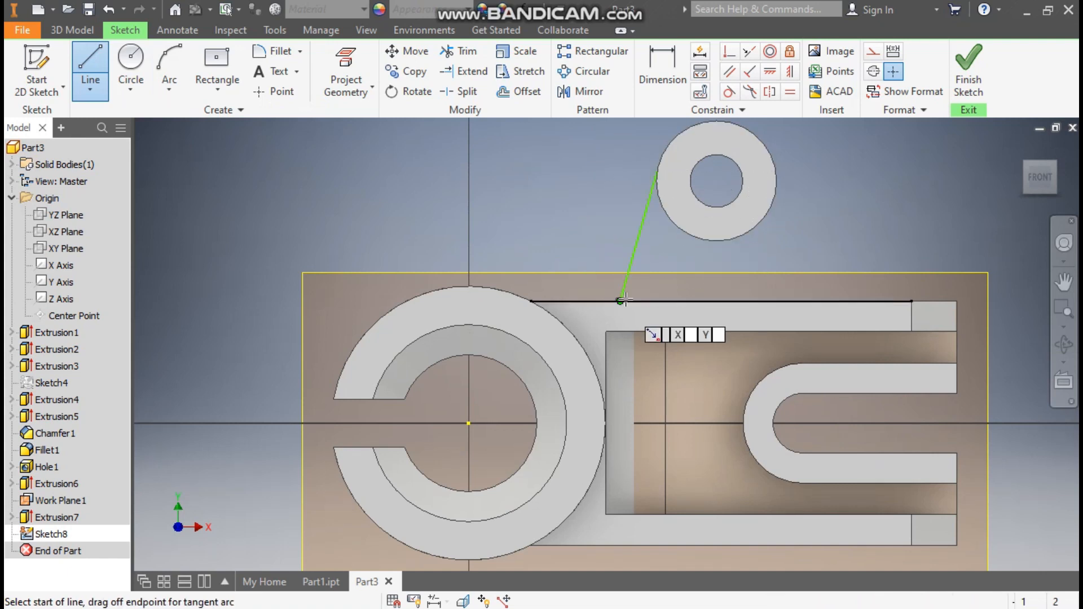
click(778, 179)
click(814, 301)
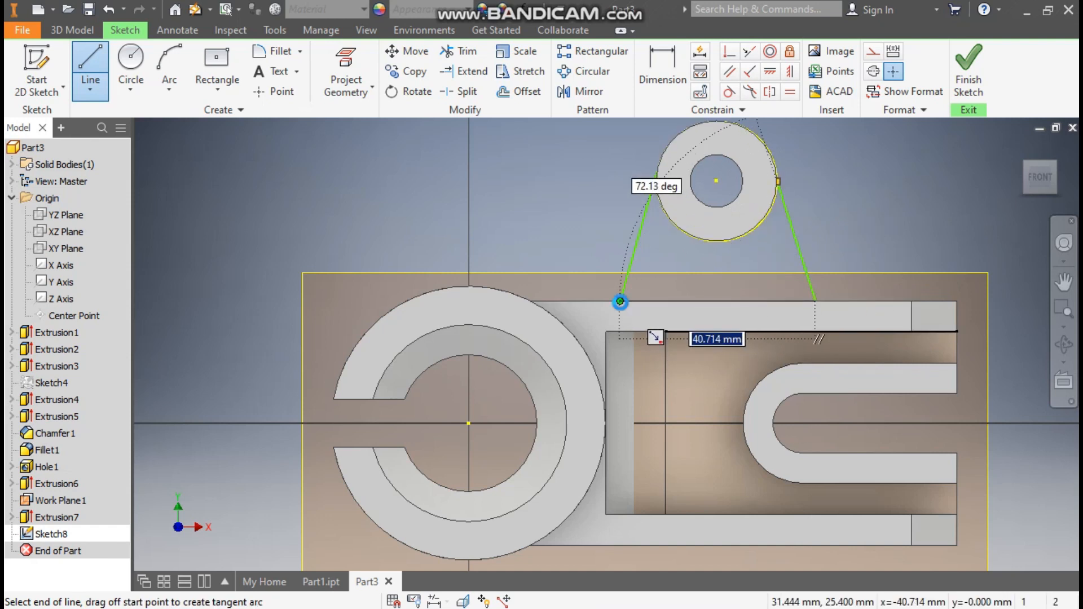
double_click(621, 300)
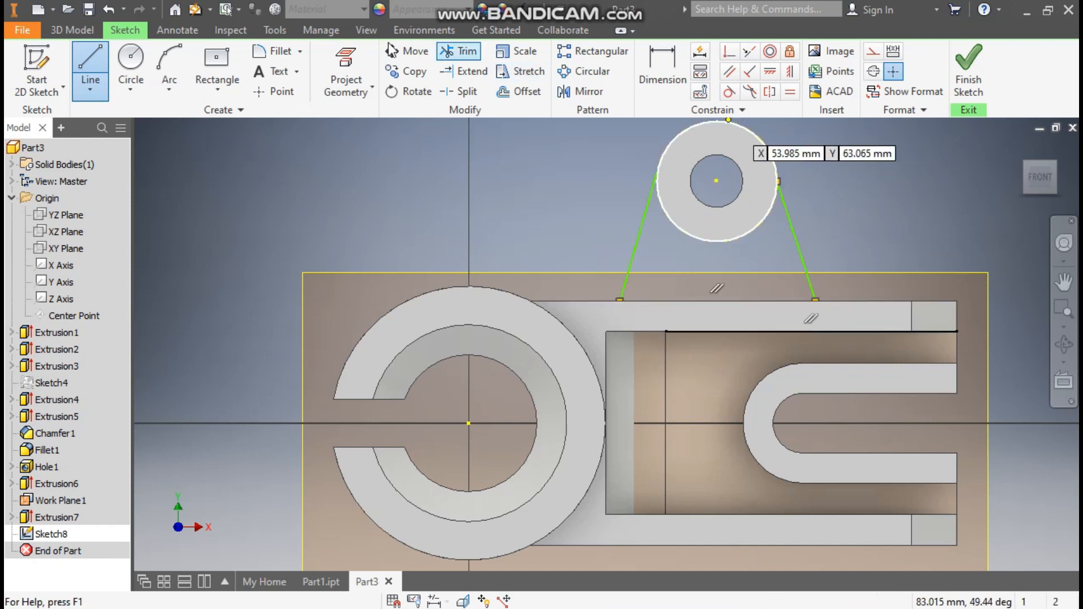
- Switch the visual style to Wireframe and end the line tool
click(366, 30)
click(195, 86)
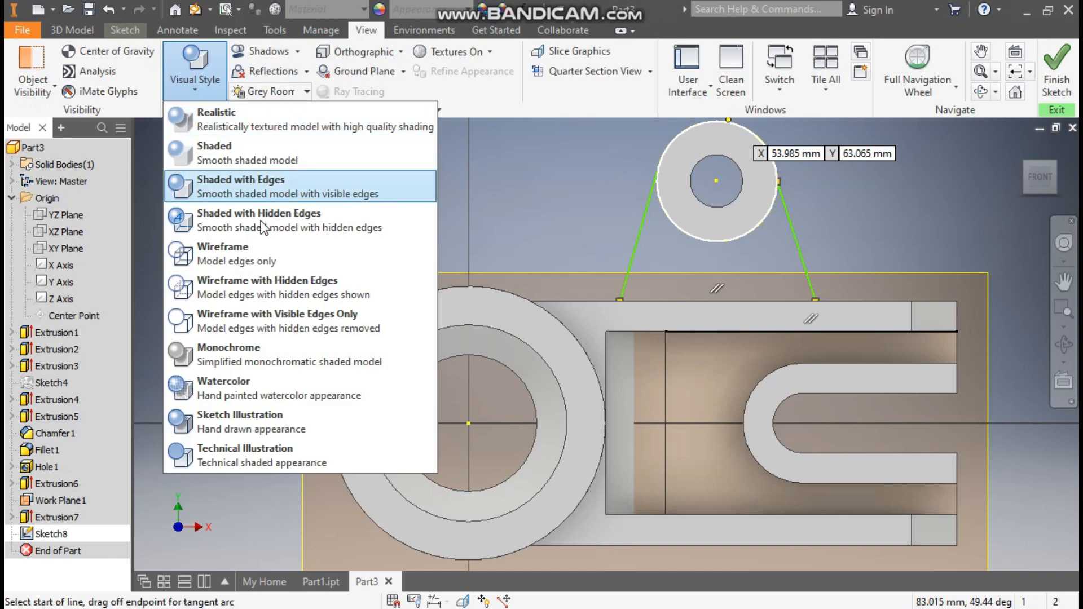
click(237, 254)
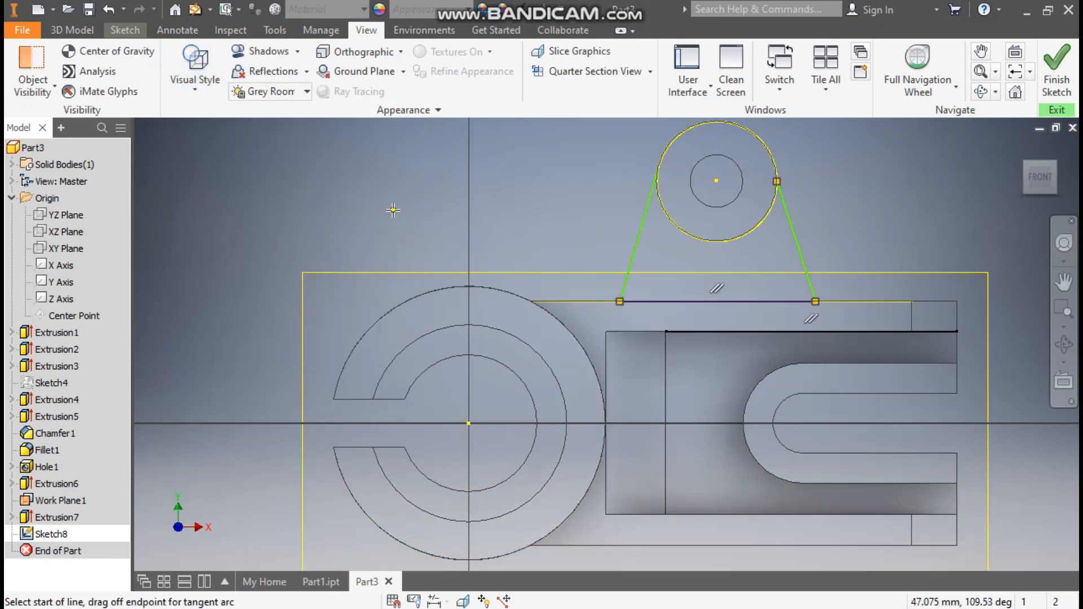
key(Escape)
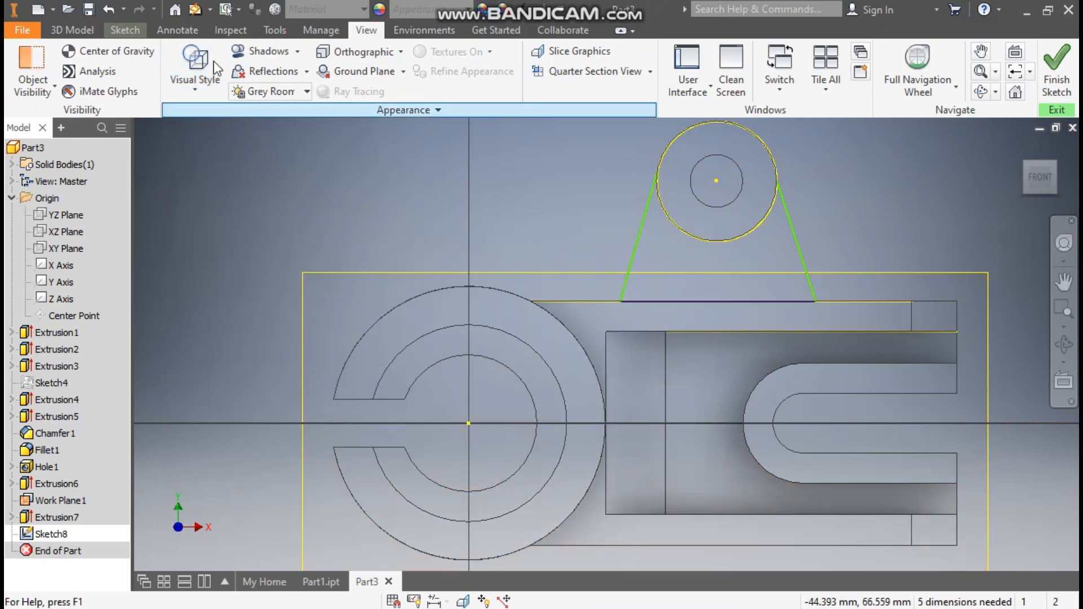
- Dimension the angle between the two rib lines to 45°
click(126, 30)
click(662, 66)
click(645, 221)
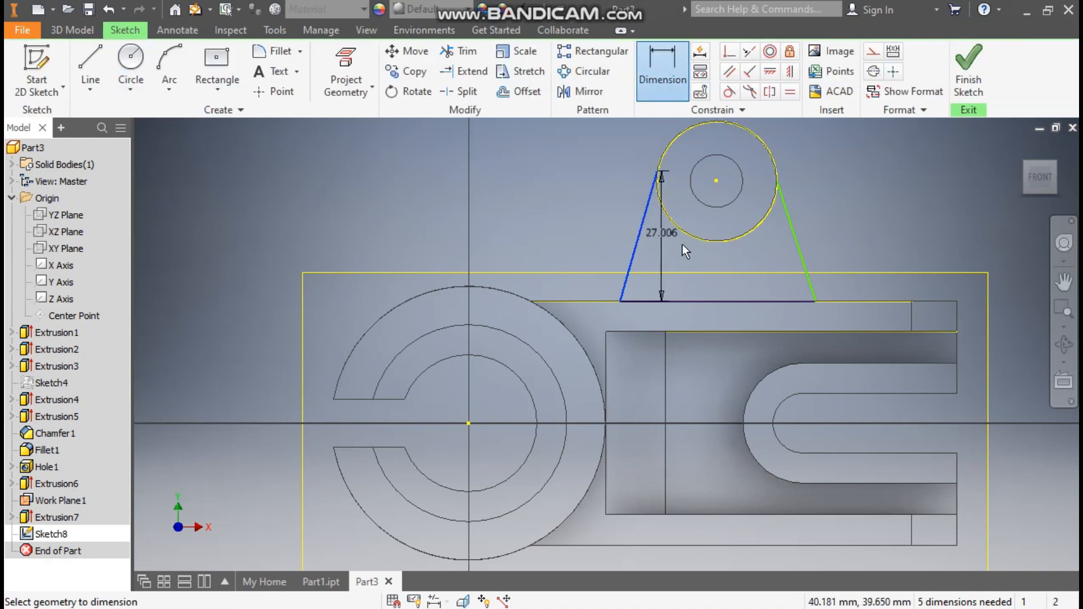
click(797, 239)
click(743, 257)
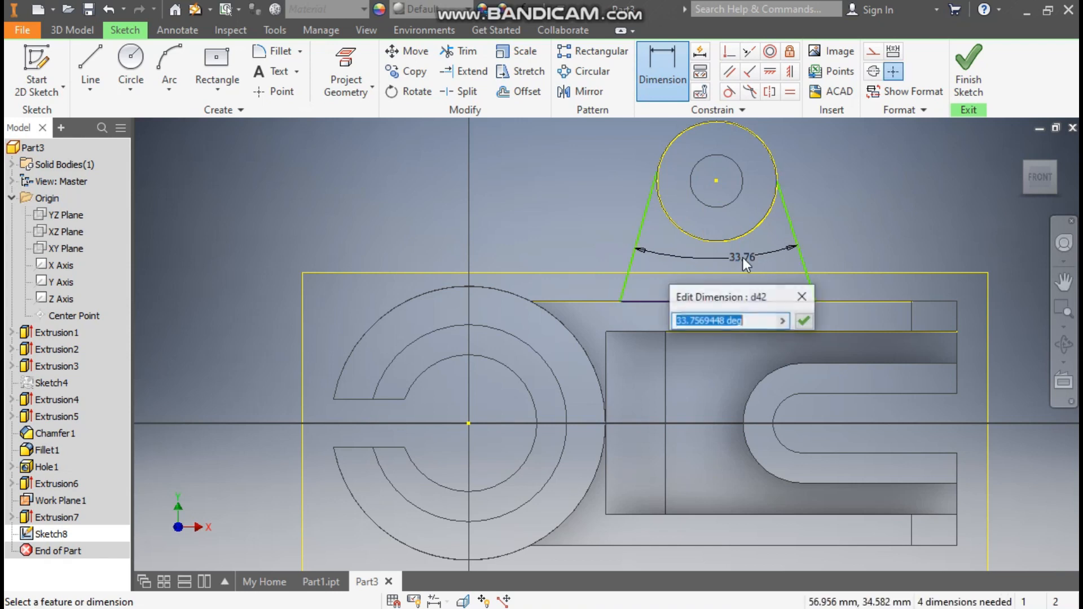
text(45)
key(Return)
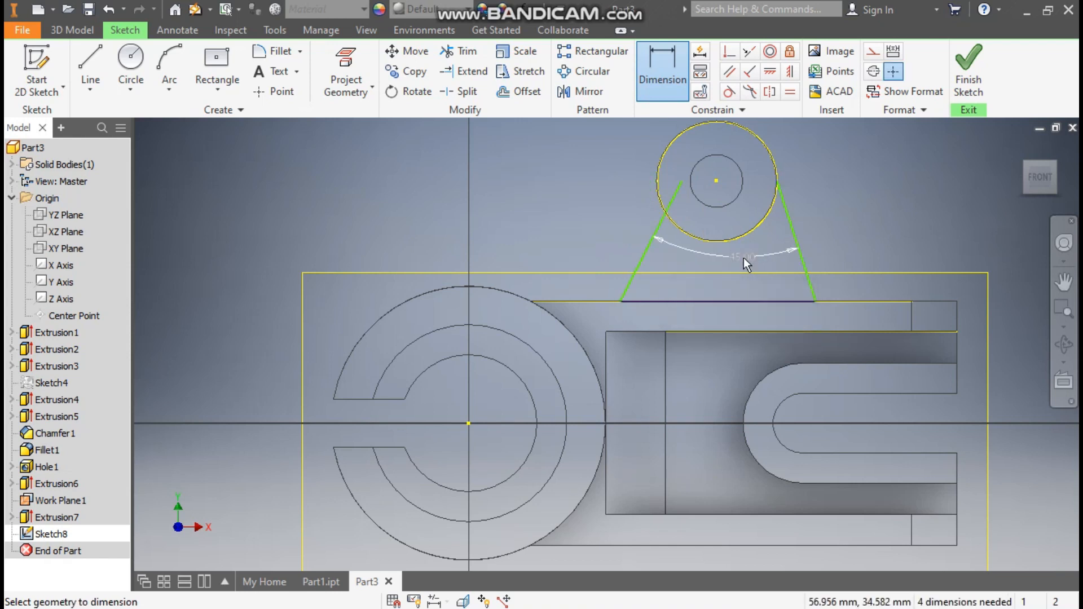
- Make both lines tangent to the circle and centre it vertically over the base line's midpoint
click(728, 94)
click(676, 191)
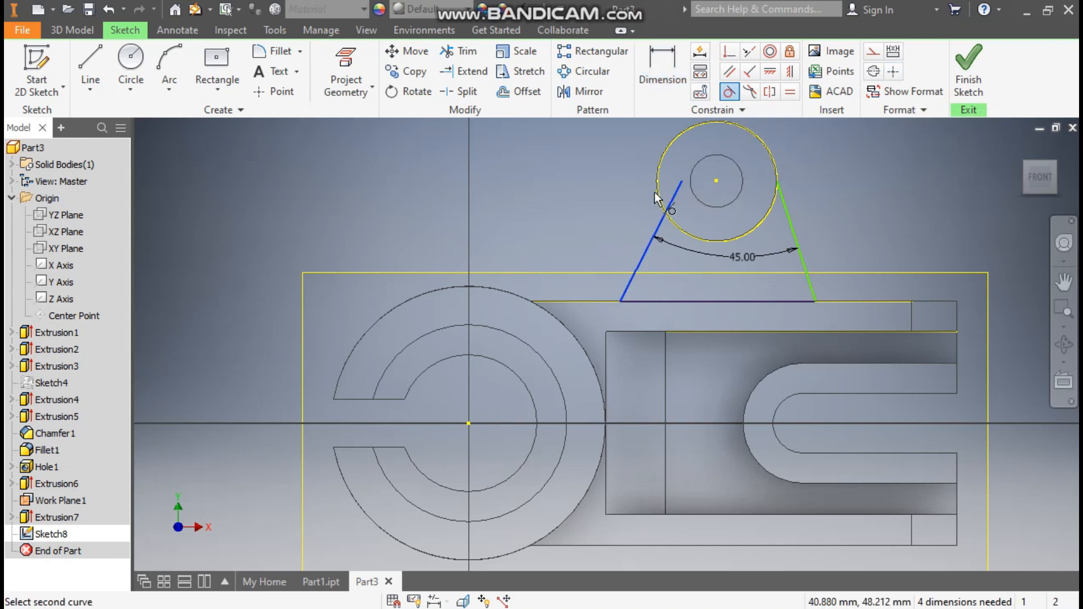
click(658, 175)
click(774, 204)
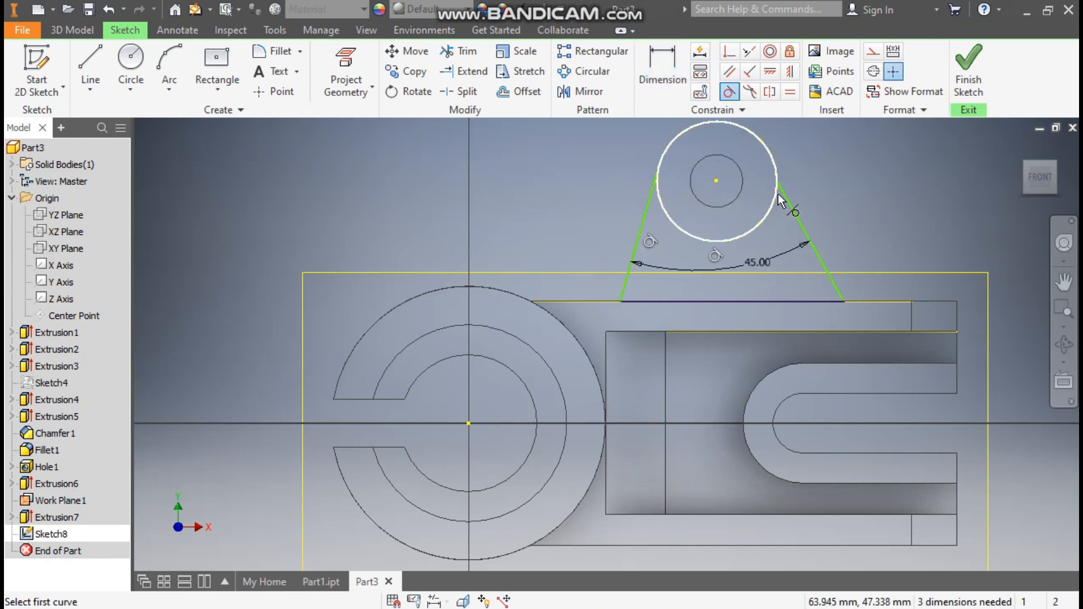
click(791, 207)
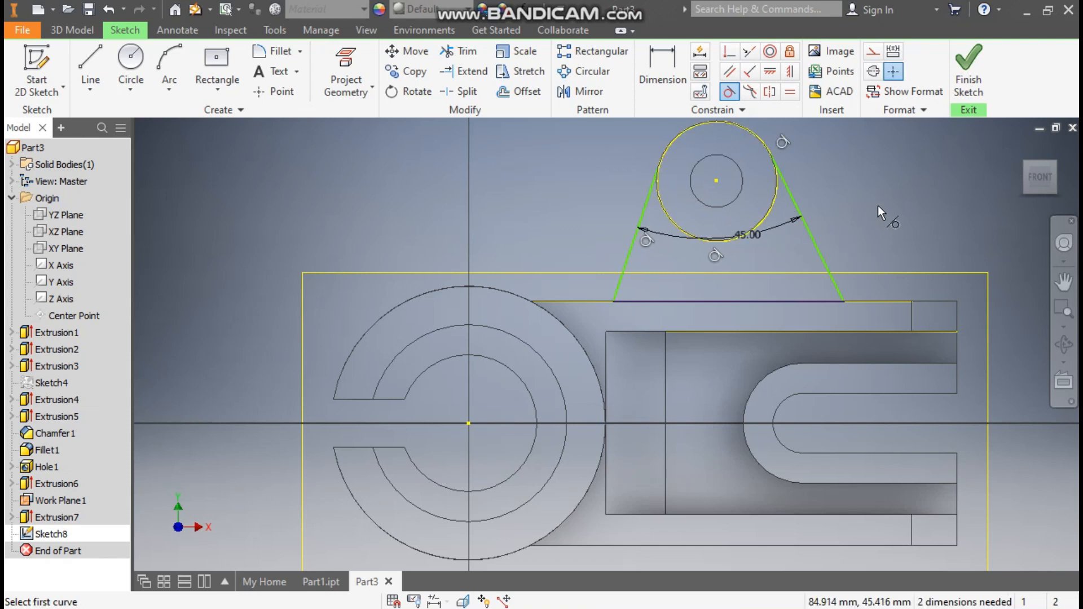
click(790, 71)
click(716, 181)
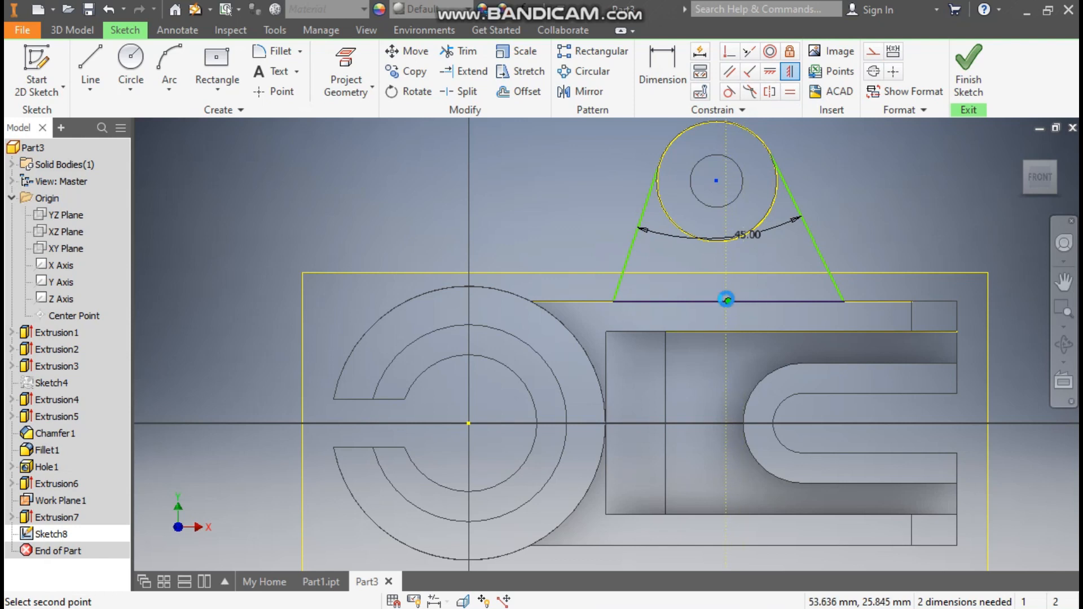
click(727, 301)
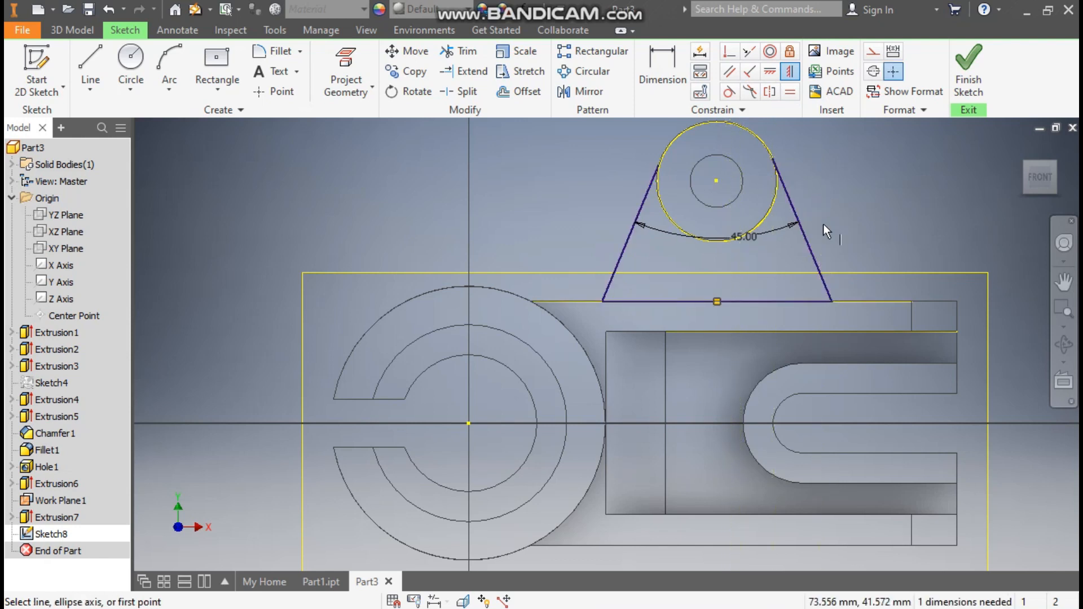
- Draw a three-point arc along the circle between the two tangent points
click(170, 88)
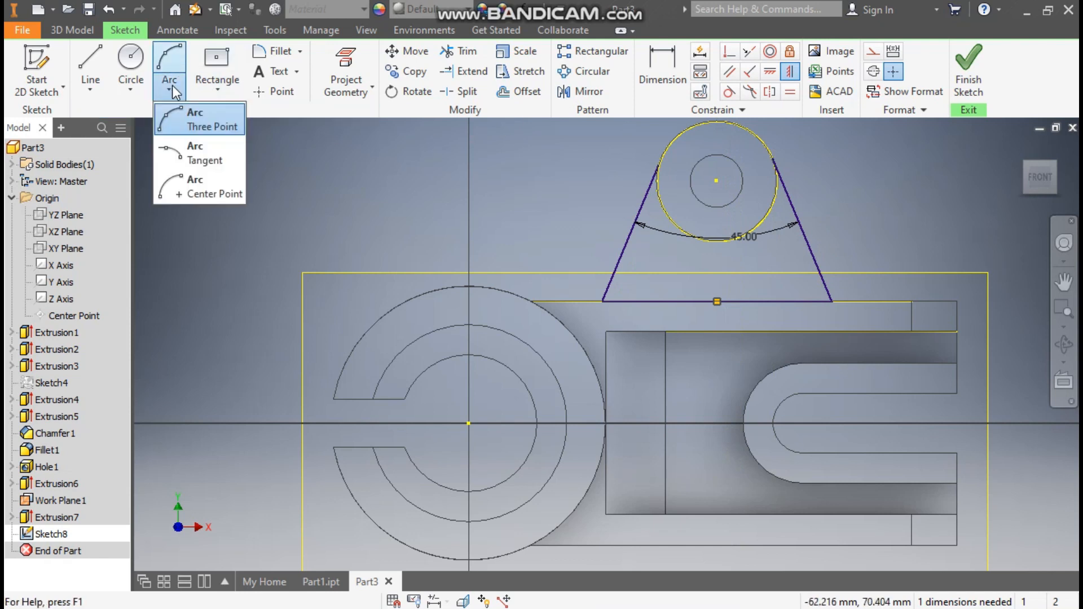
click(196, 126)
click(658, 164)
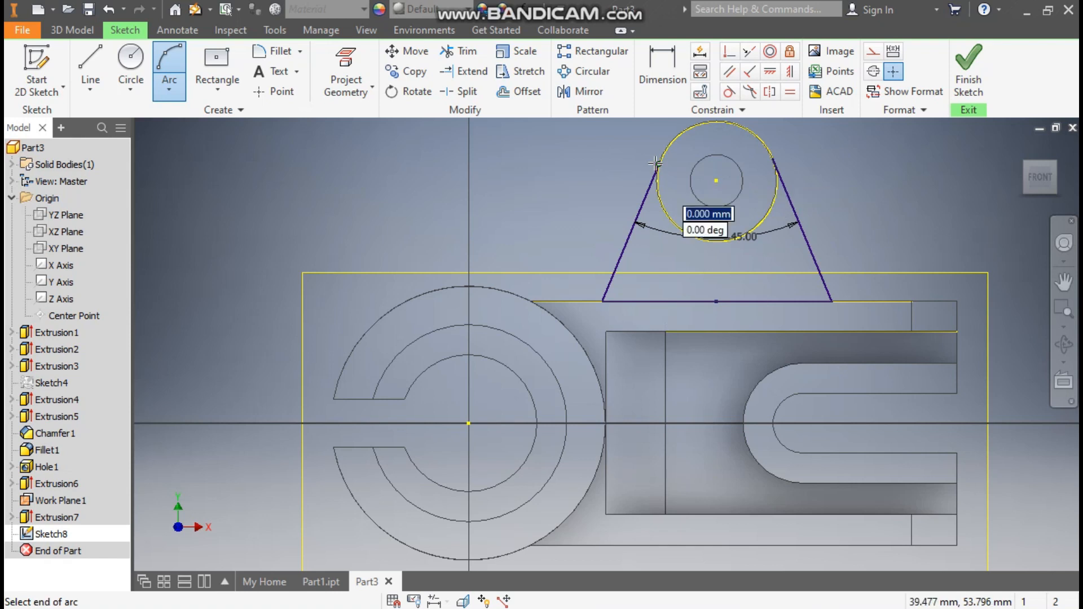
click(773, 157)
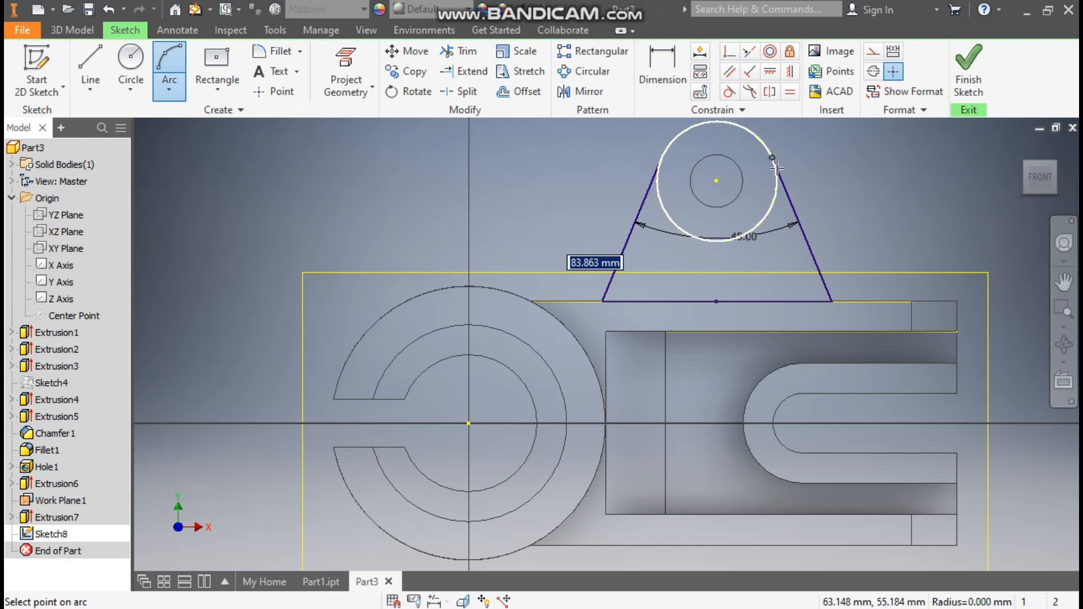
click(717, 242)
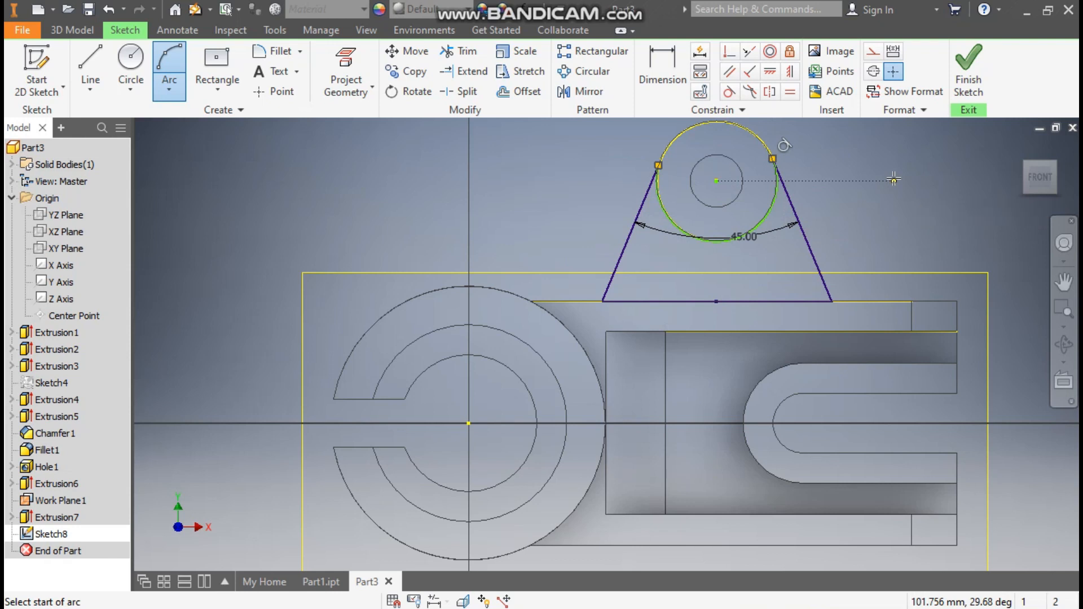
key(Escape)
- Drag the circle and arc to confirm the sketch is fully constrained, then finish it
drag(719, 185, 733, 205)
click(813, 141)
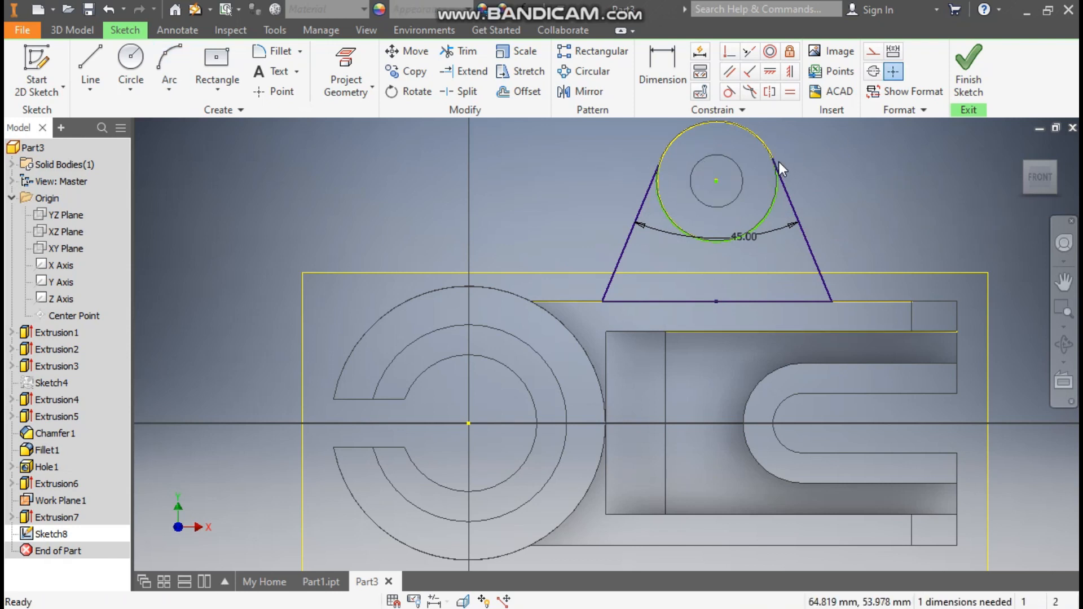
drag(773, 160, 759, 133)
mouse_move(665, 158)
mouse_down()
mouse_move(675, 138)
mouse_move(668, 173)
mouse_up()
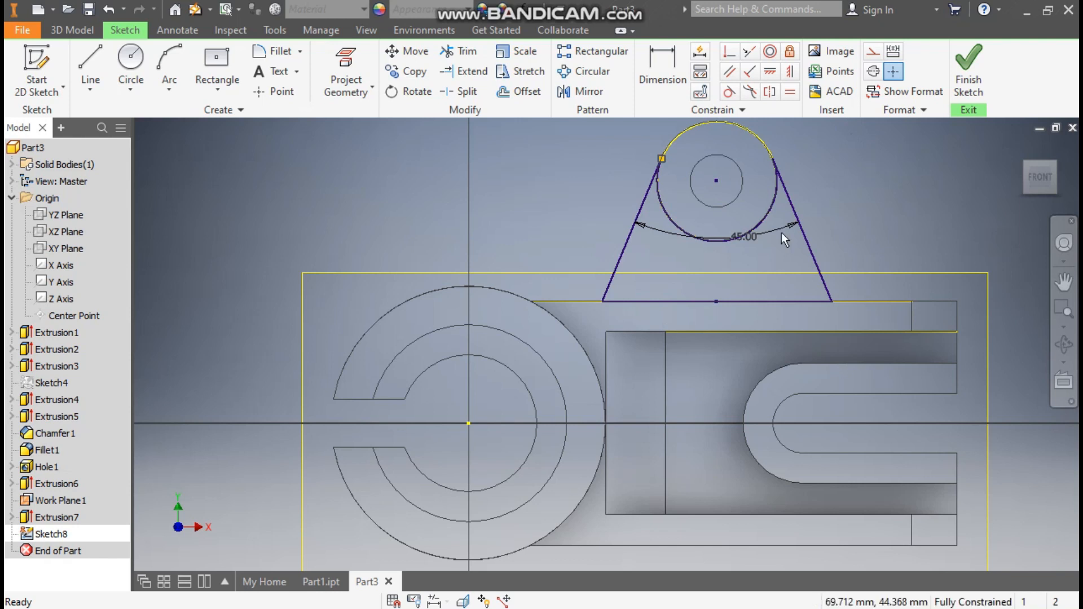
click(963, 60)
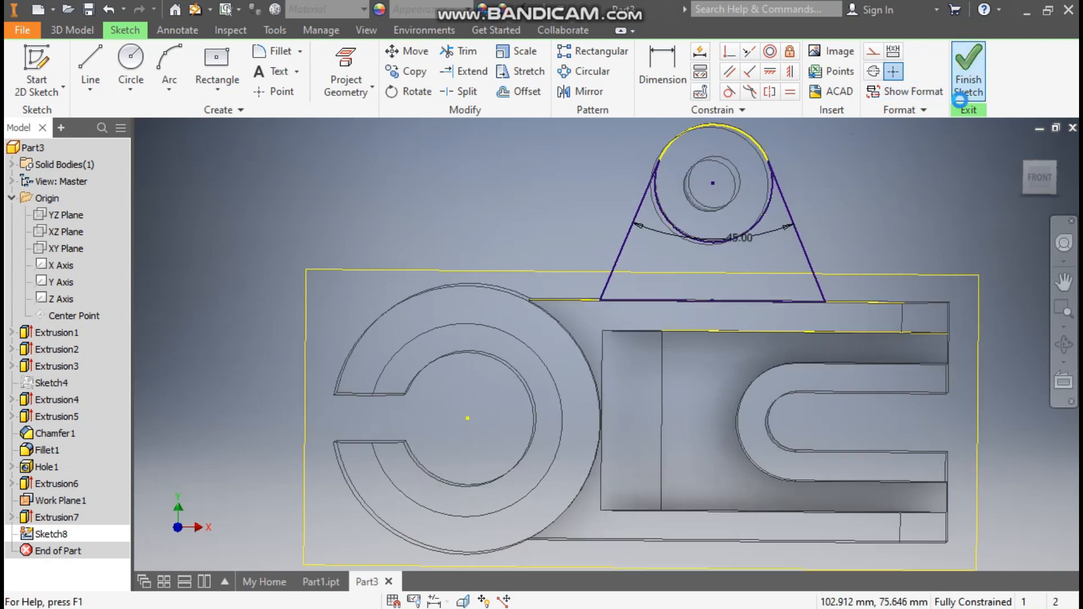
- Extrude the triangular rib profile symmetrically, 12.5 mm about the mid work plane
click(90, 62)
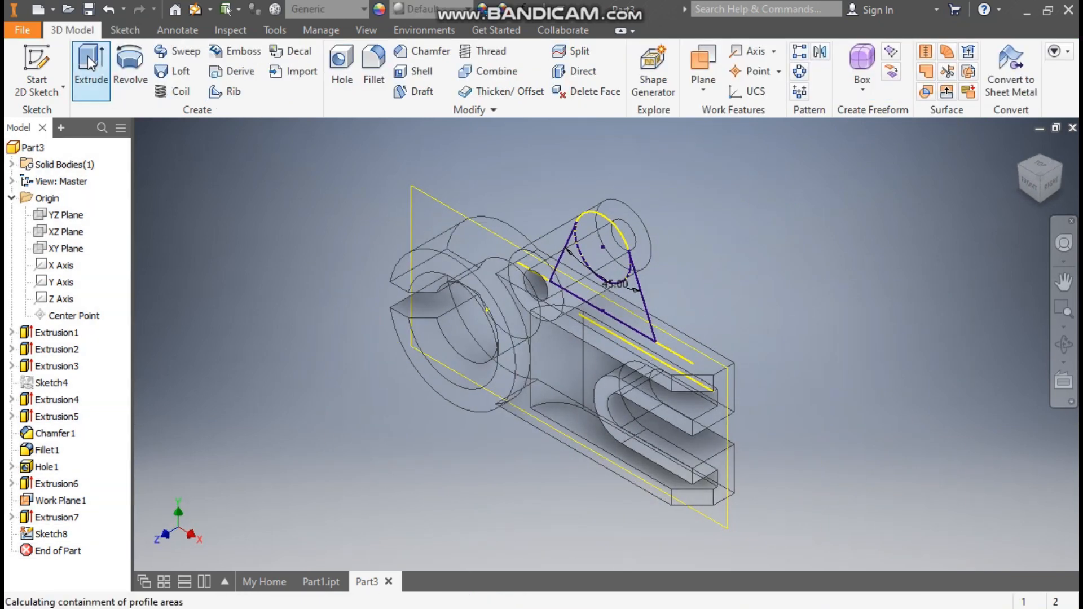
click(620, 296)
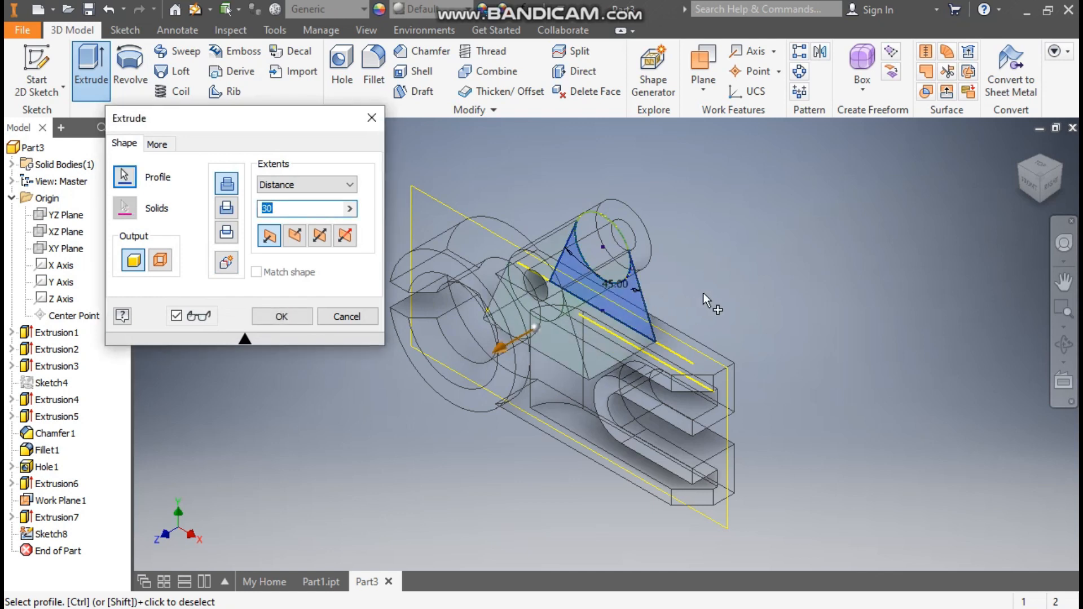
click(320, 238)
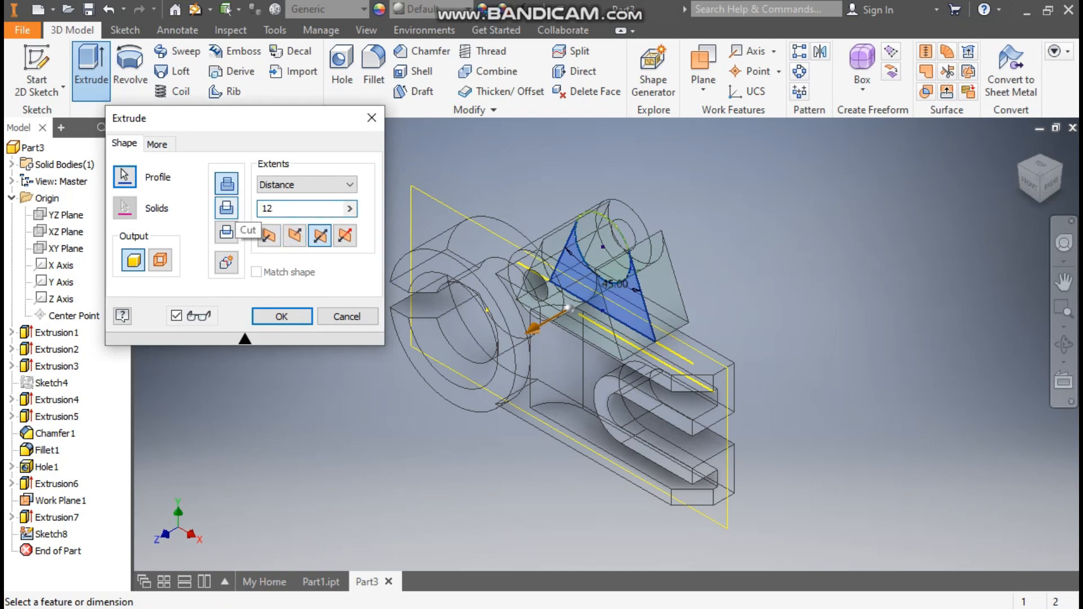
text(5)
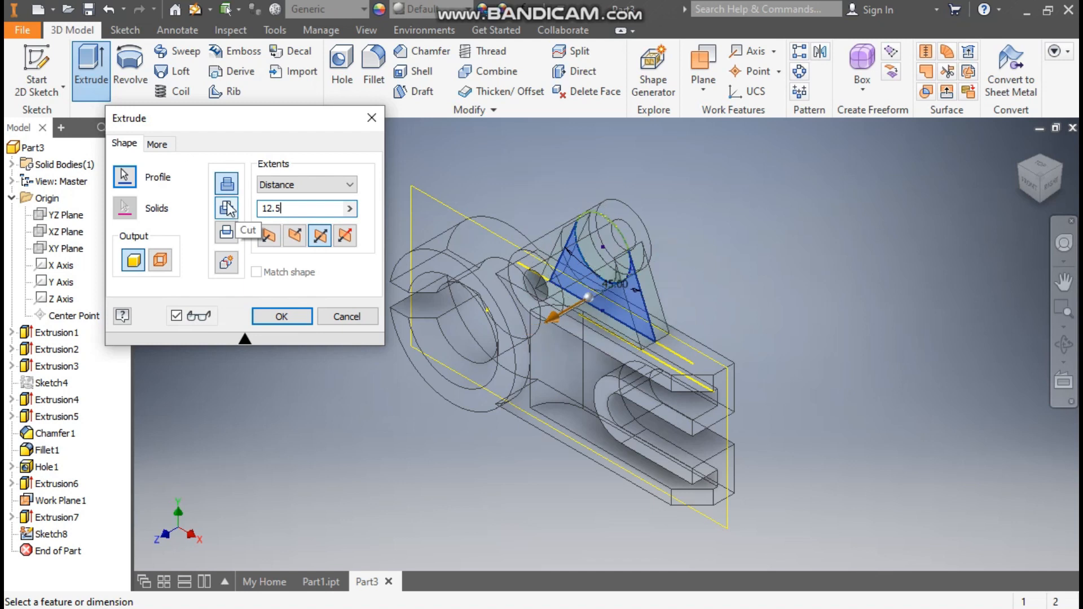
click(281, 314)
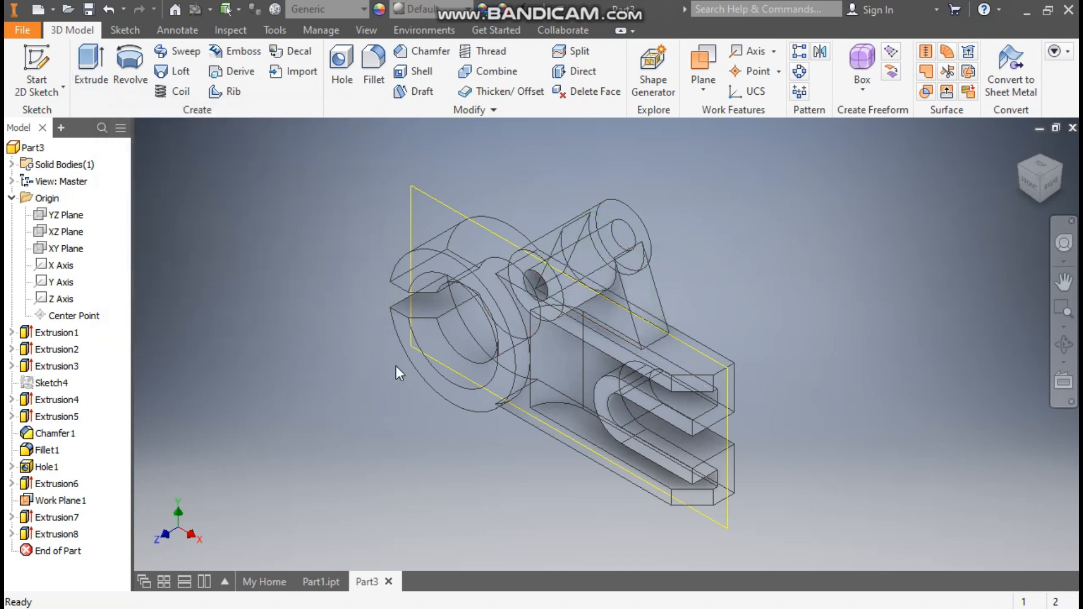
click(367, 31)
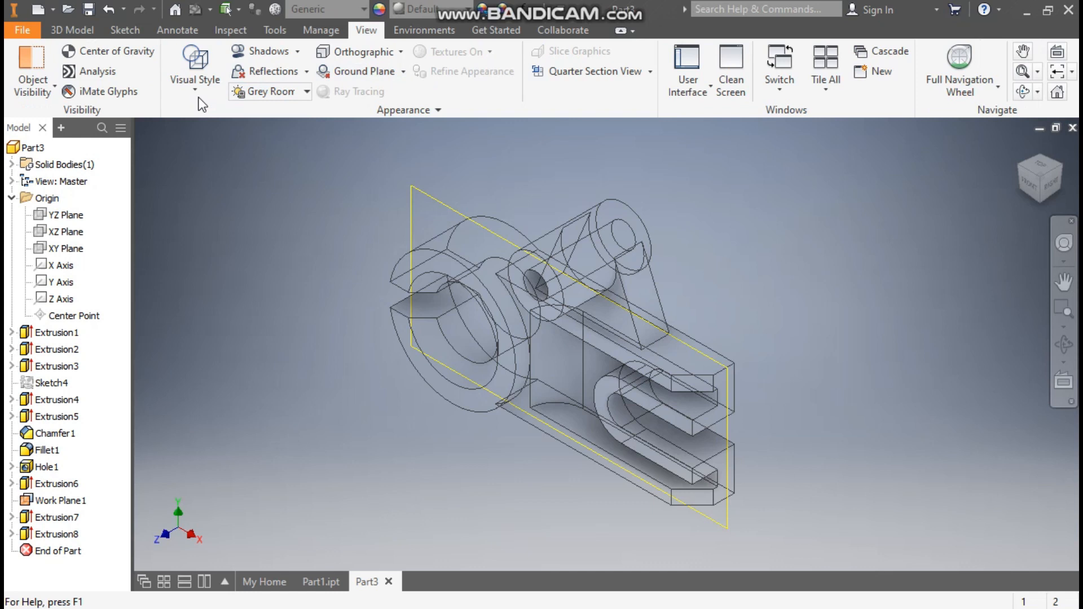
- Set the visual style to Shaded with Edges, hide Work Plane1, and pan the part right
click(198, 88)
click(232, 181)
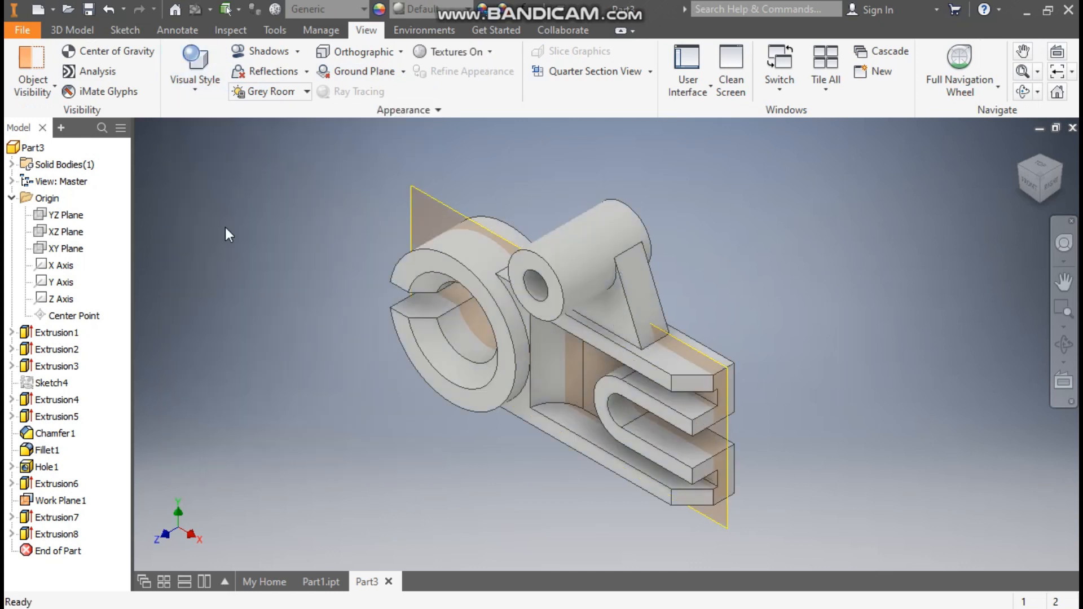
click(438, 199)
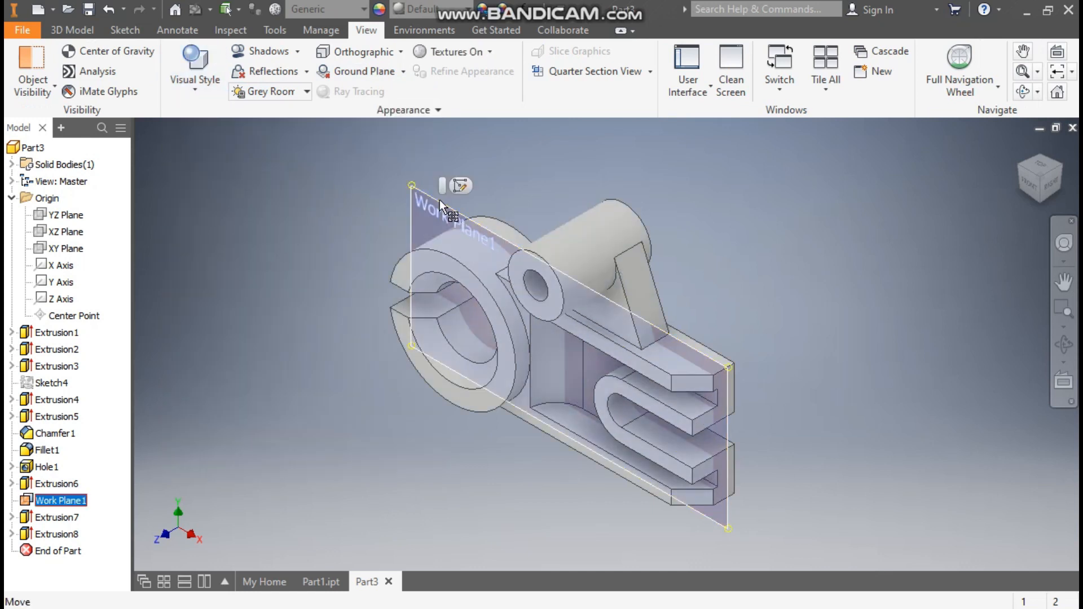
right_click(440, 199)
key(Escape)
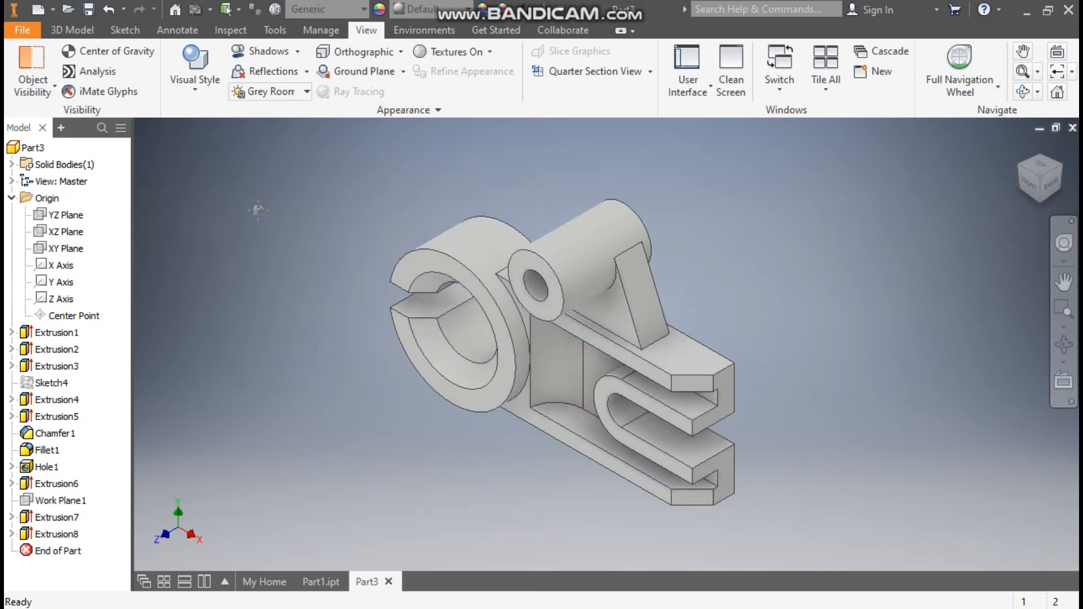
middle_drag(256, 208, 319, 225)
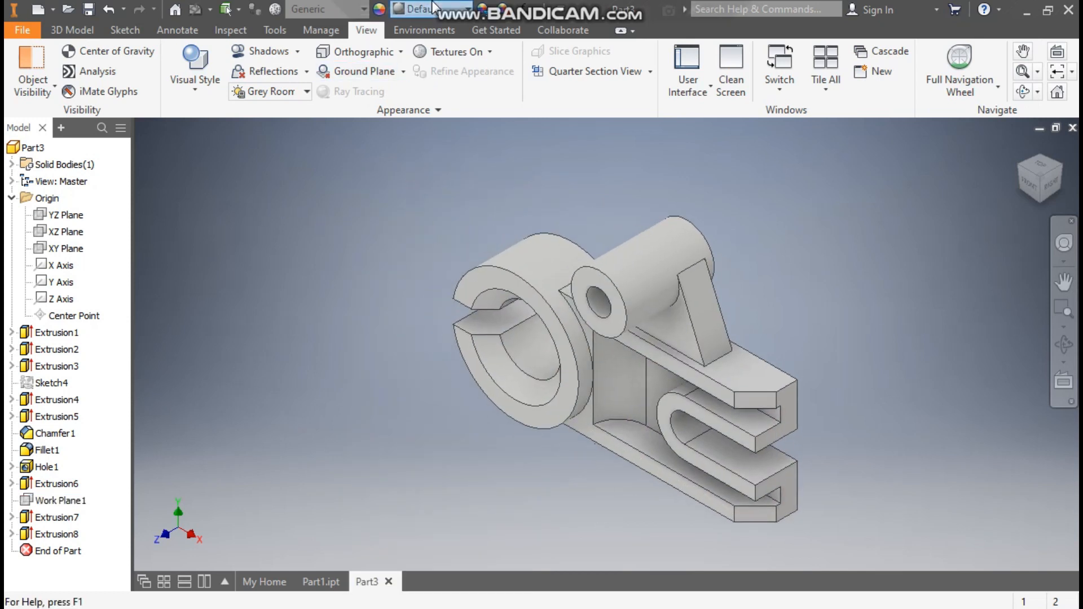
click(434, 8)
- Choose Opal from the appearance list to give the bracket a glossy finish
scroll(456, 296, down, 20)
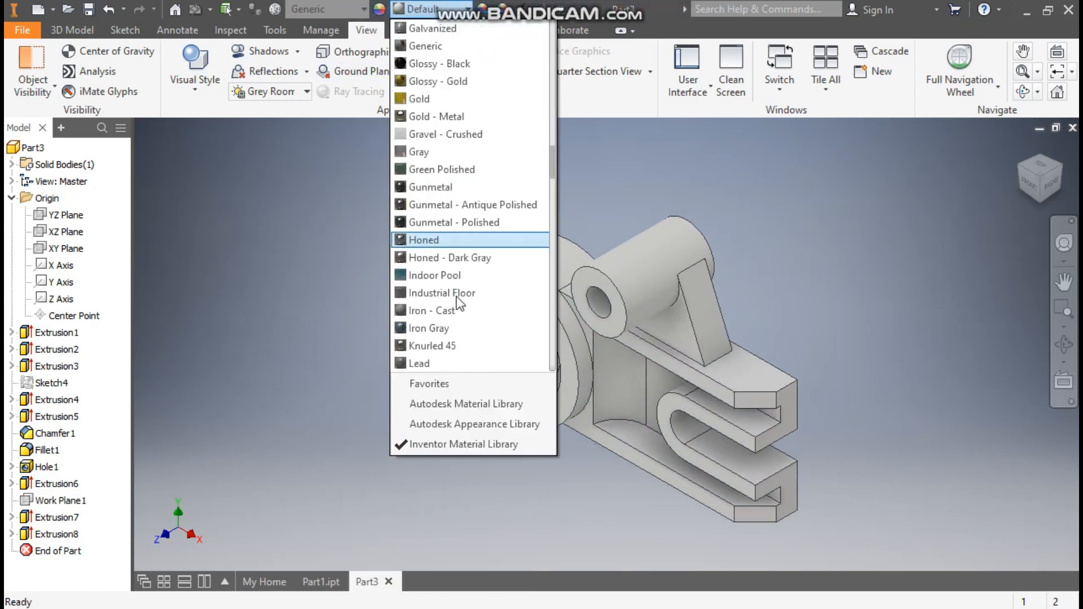
scroll(472, 257, down, 12)
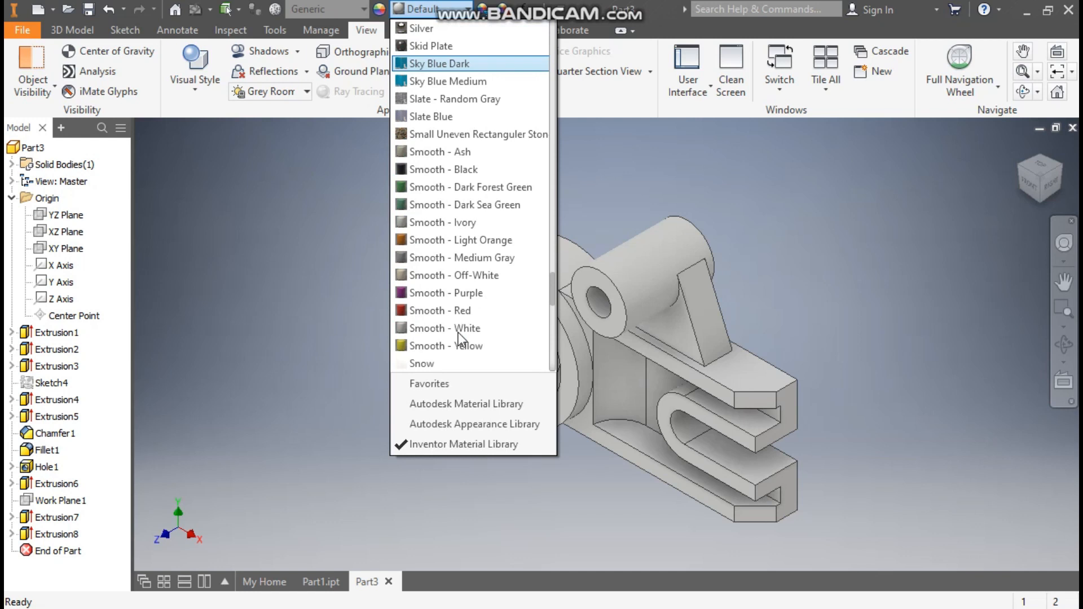
scroll(458, 333, up, 10)
click(462, 64)
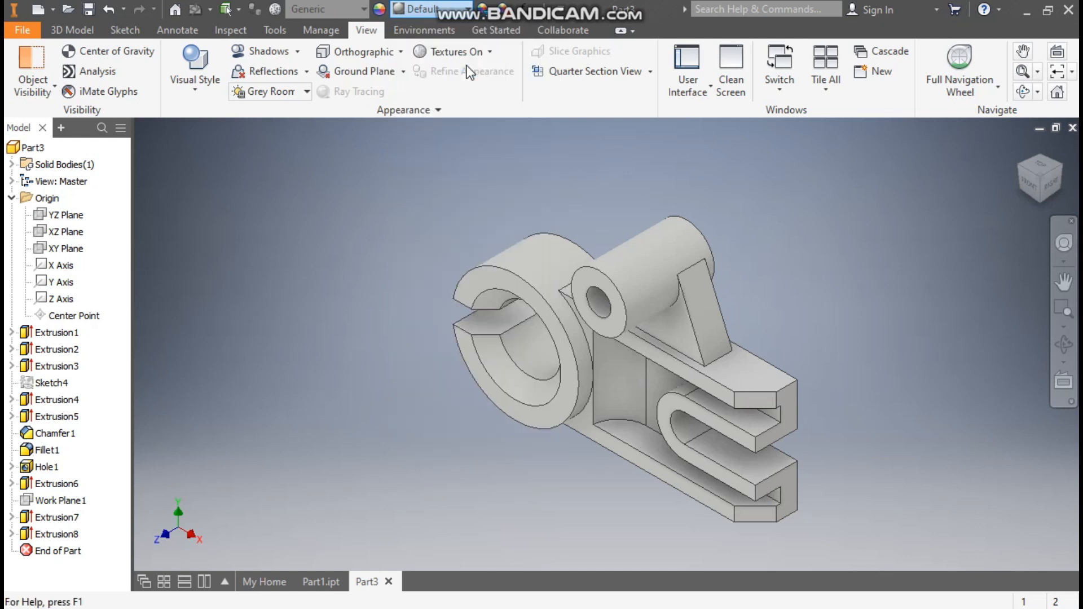
scroll(812, 340, down, 3)
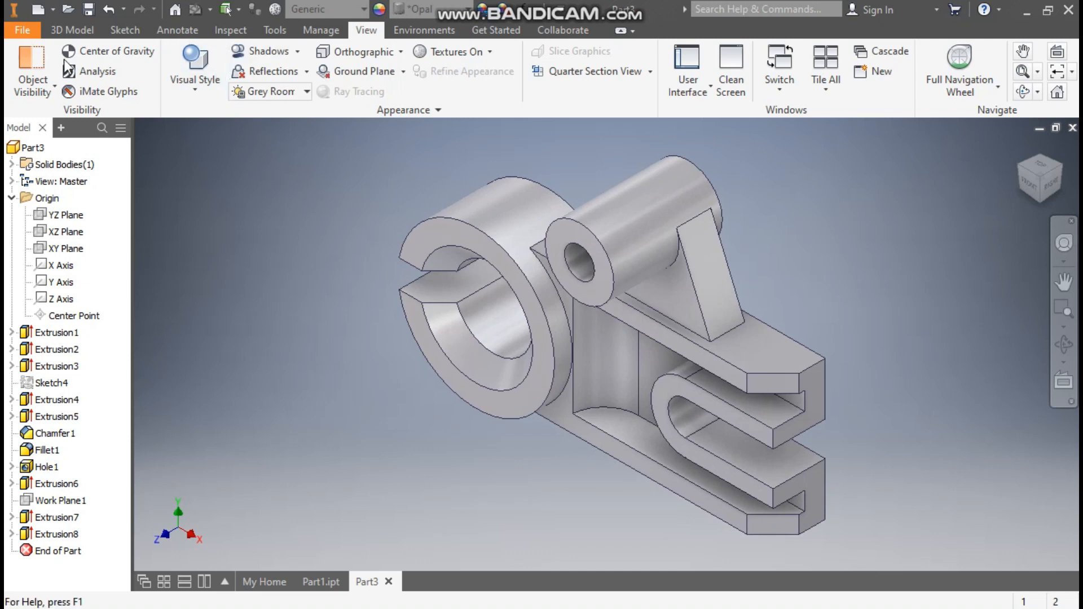
click(72, 30)
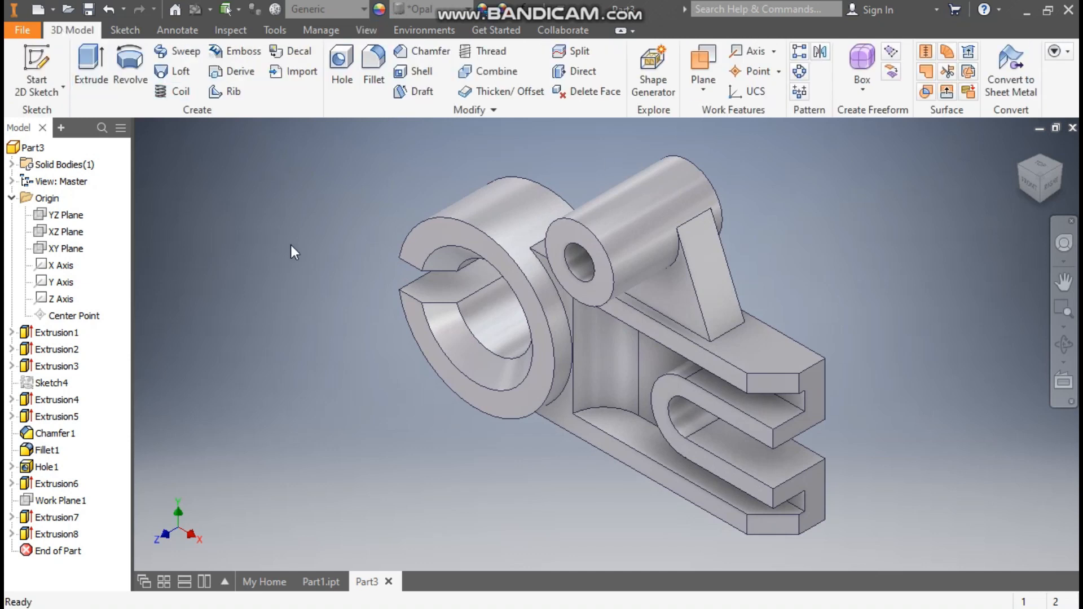